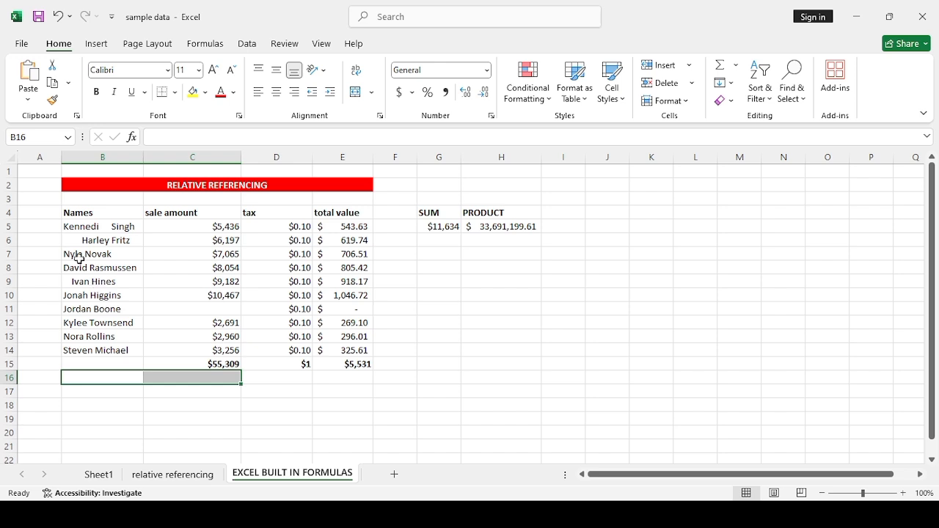
- Insert extra leading spaces before the names in cells B10 and B12, leaving the already indented name in B6 as is
double_click(72, 237)
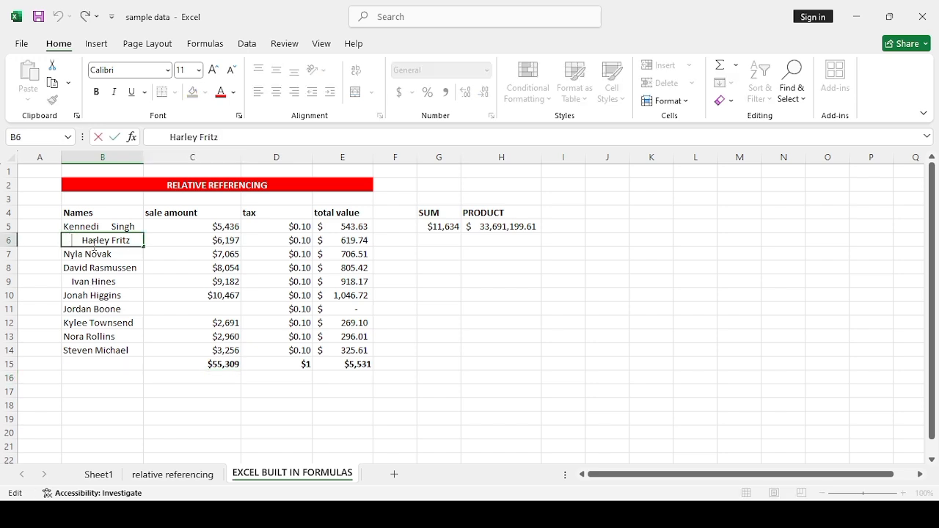
click(79, 241)
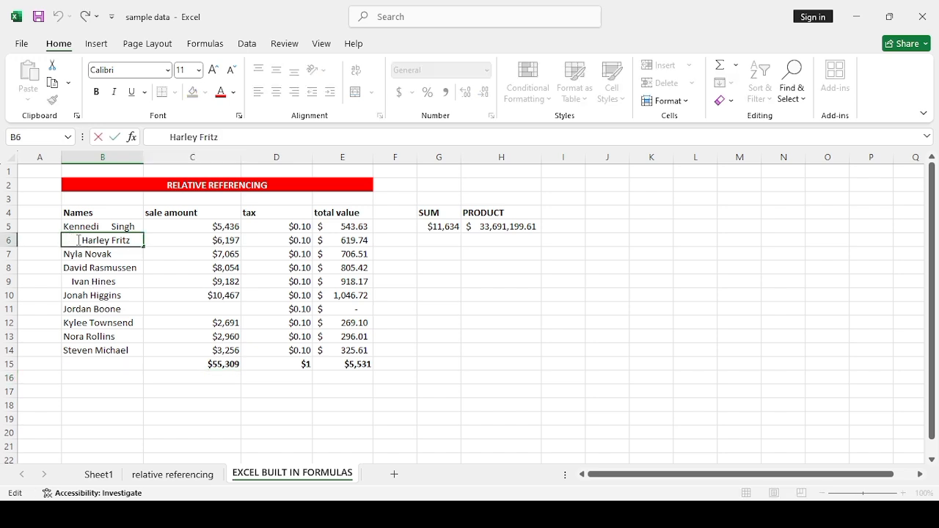
click(65, 297)
double_click(64, 297)
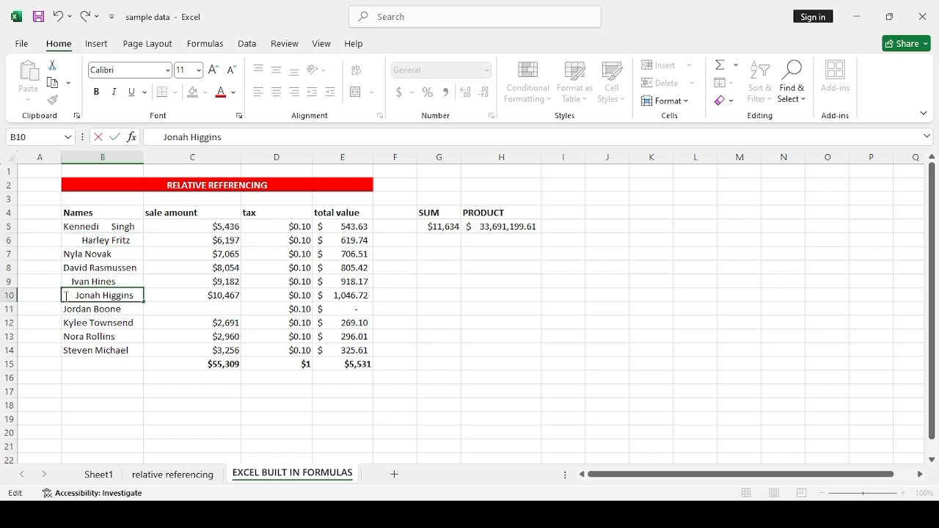
click(65, 323)
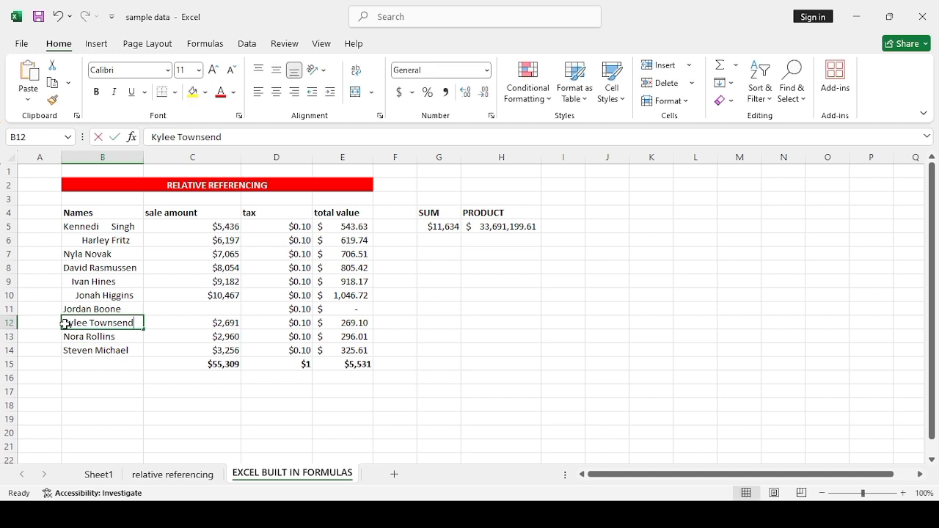
double_click(66, 325)
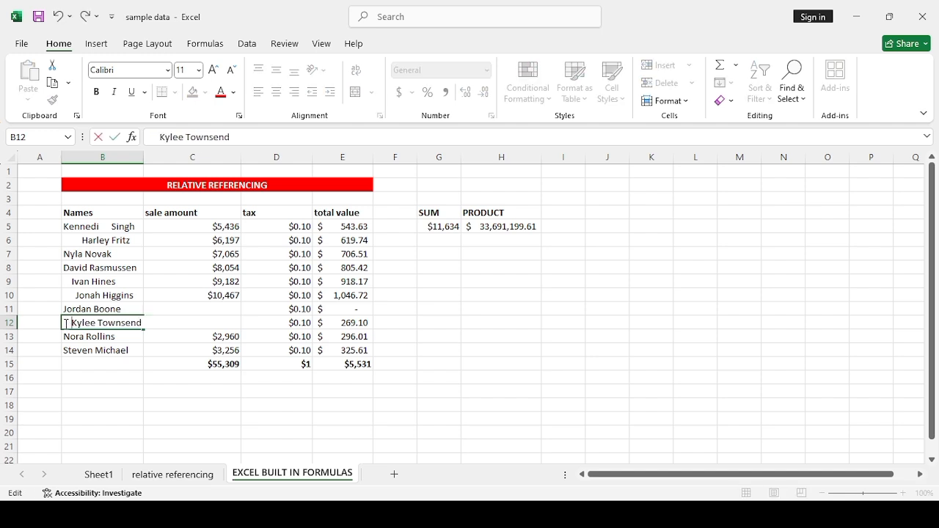
click(128, 380)
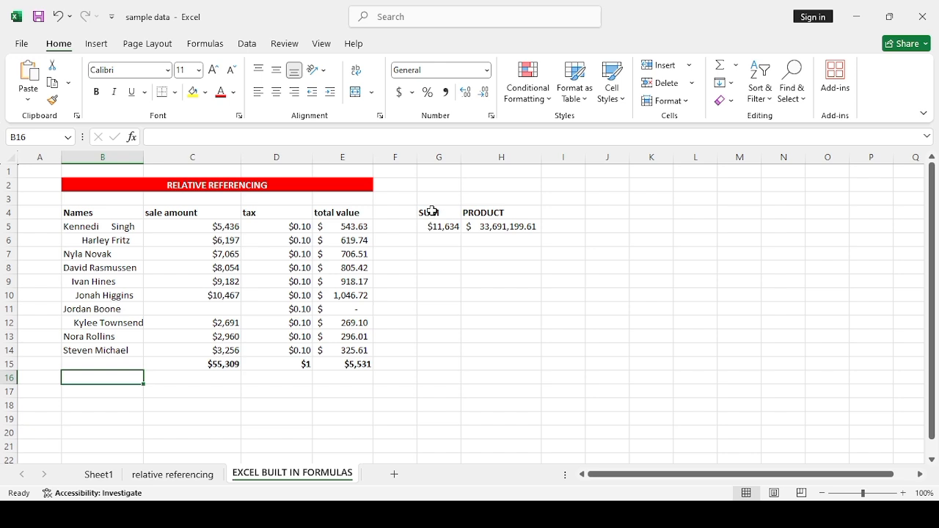
- Clear the SUM and PRODUCT headings and their results from cells G4:H5
drag(431, 211, 515, 228)
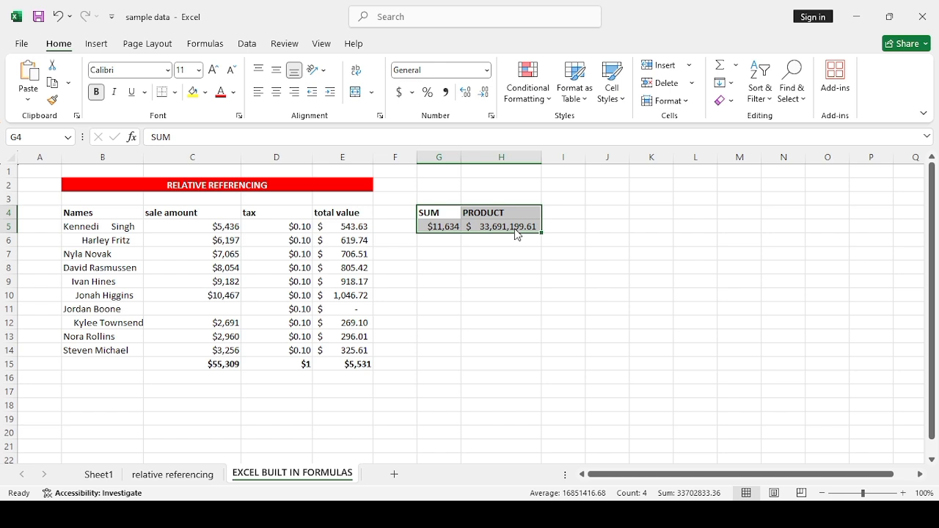
key(Delete)
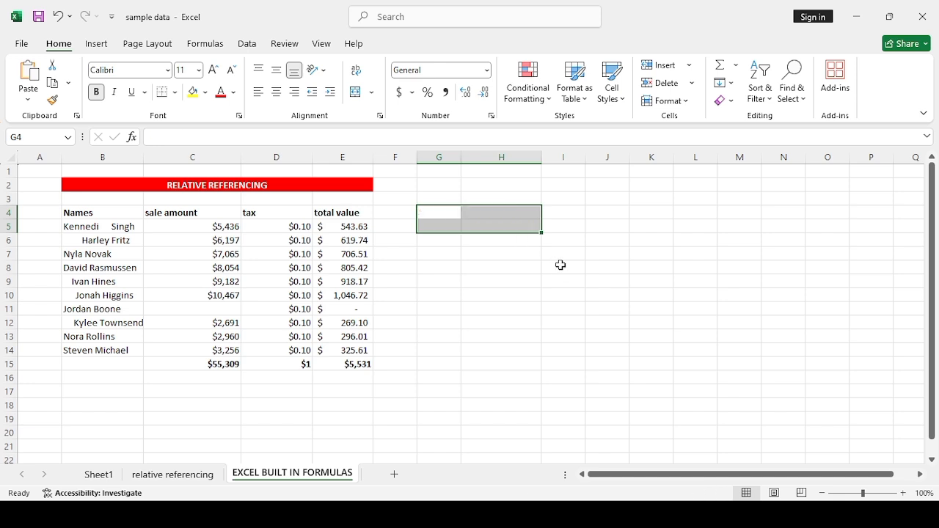
click(561, 265)
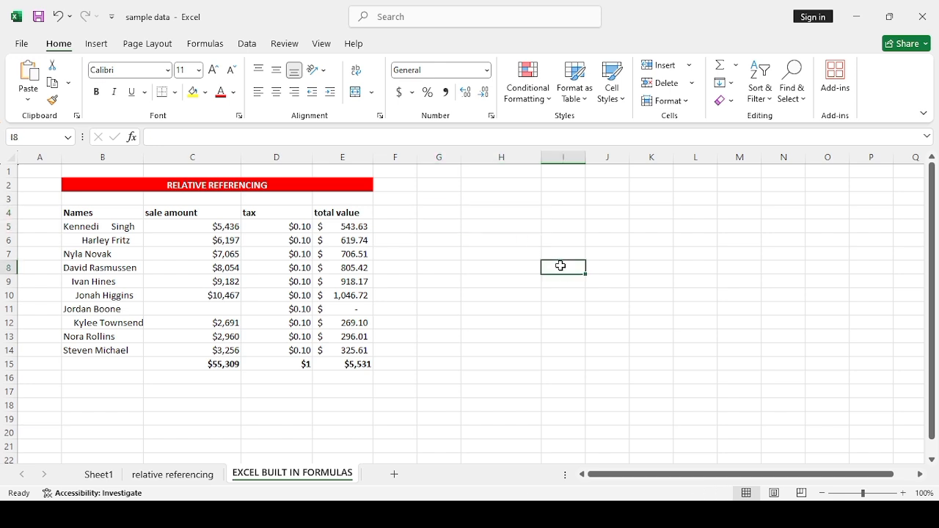
- Enter the heading TRIM in cell G4
click(446, 212)
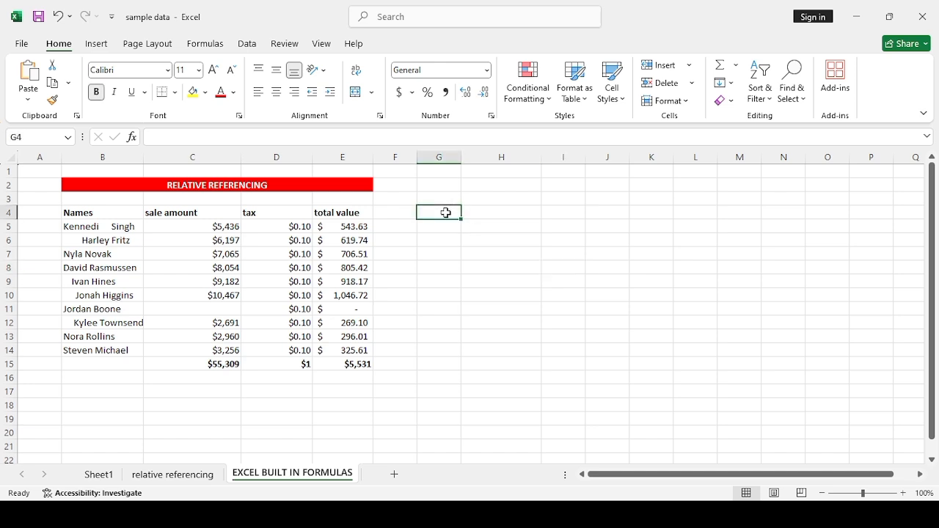
text(TR)
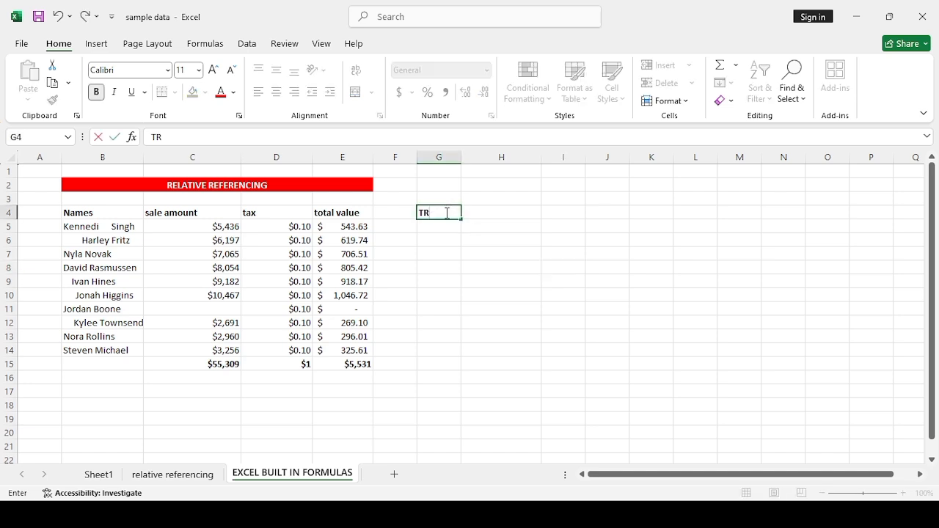
text(IM)
key(Return)
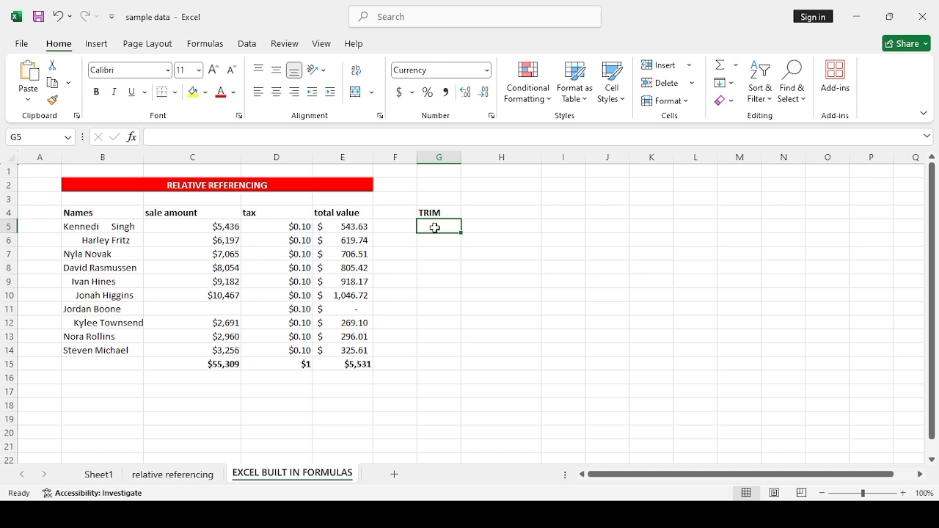
- Enter the formula =TRIM(B5:B14) in cell G5 to strip the extra spaces from the names
text(=)
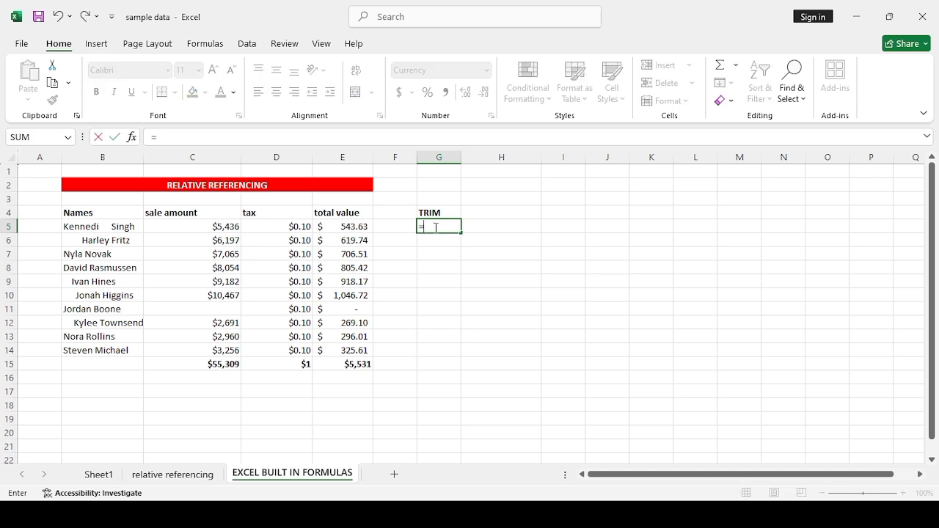
text(TRIM()
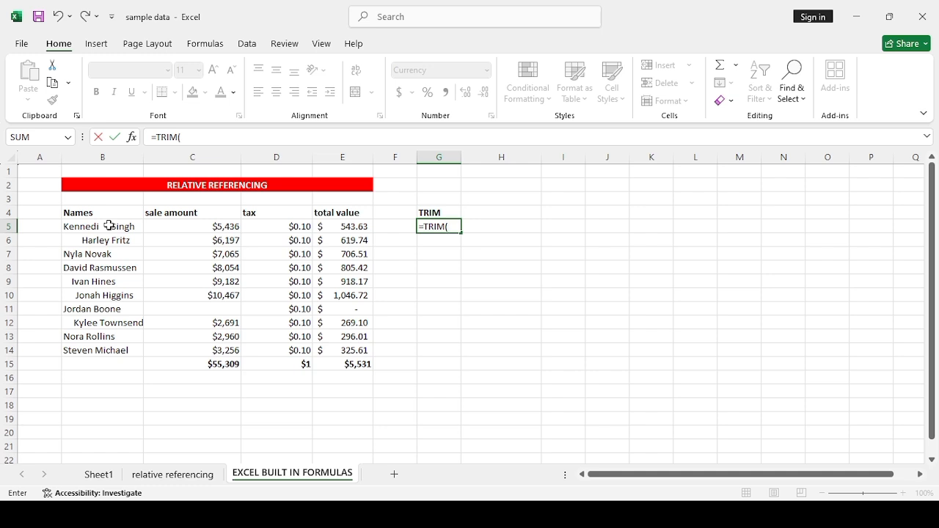
drag(109, 225, 110, 352)
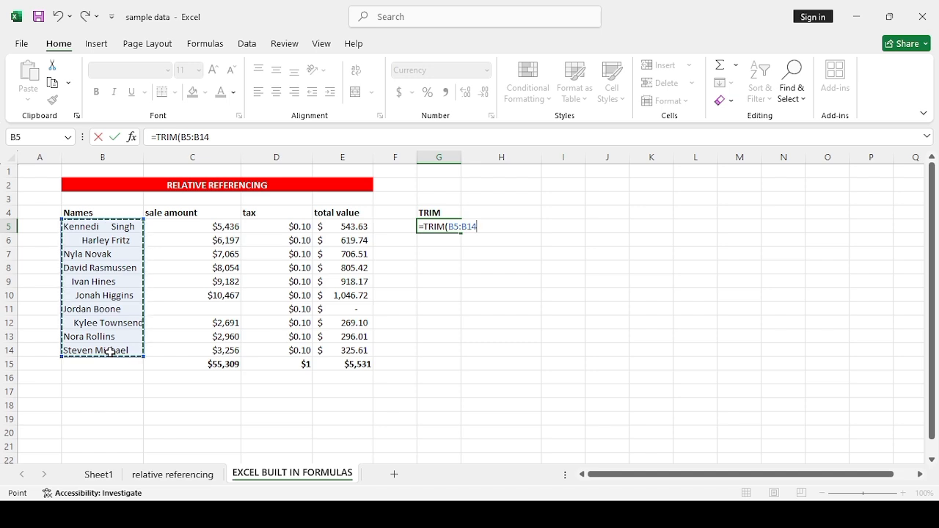
text())
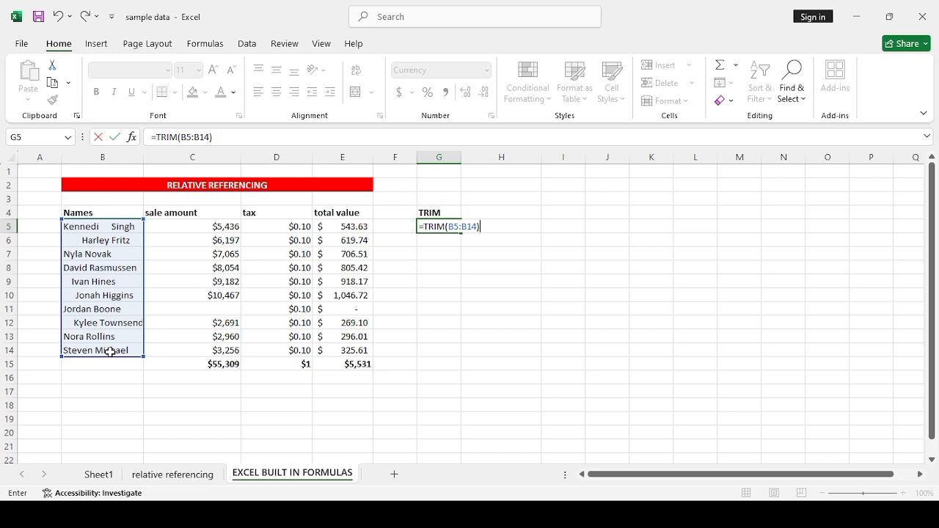
key(Return)
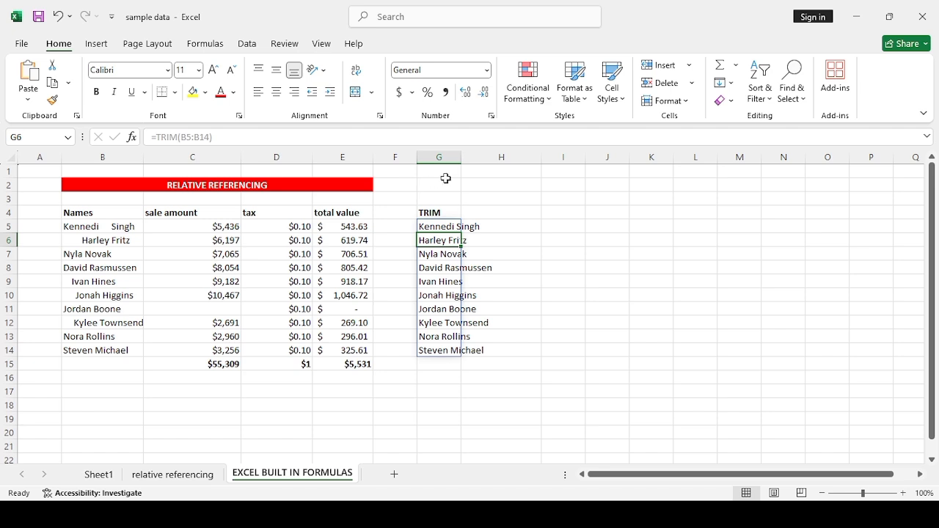
- Widen column G to fit the full trimmed names
drag(462, 155, 504, 155)
click(543, 282)
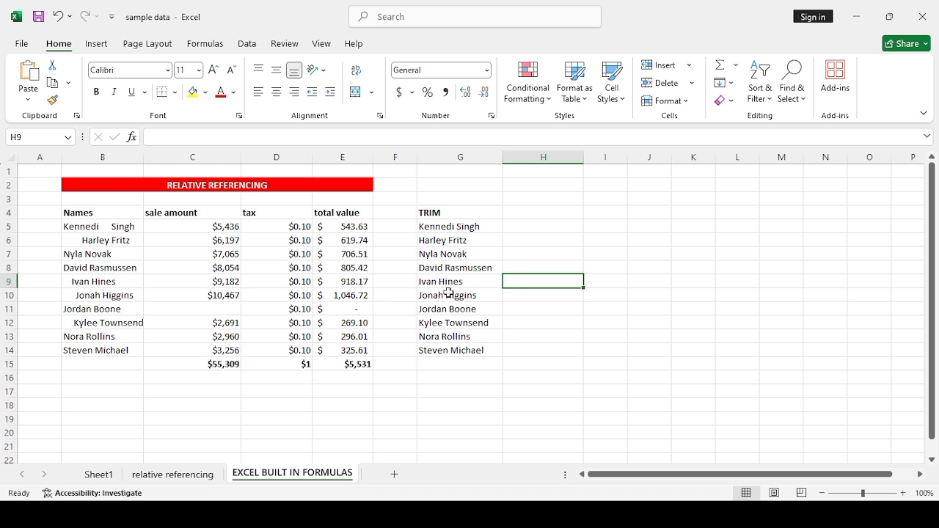
click(448, 350)
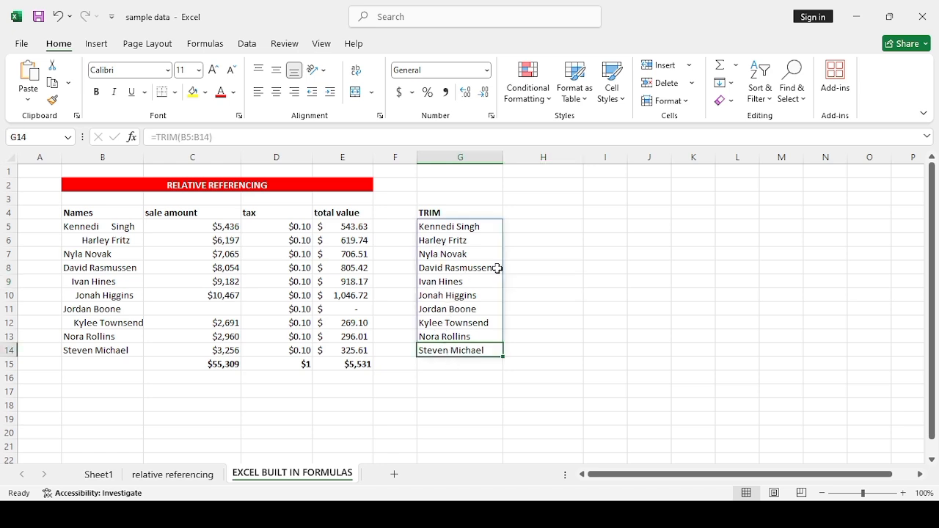
click(644, 252)
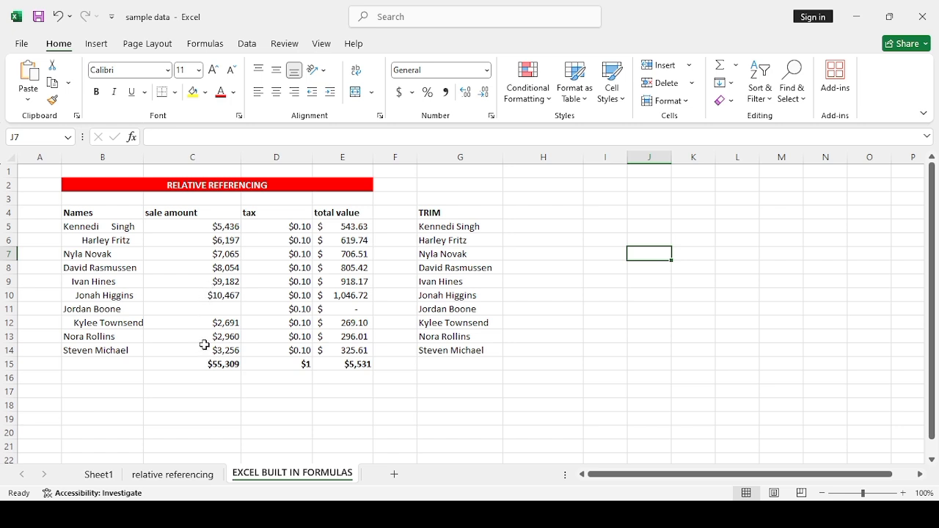
- Enter the heading COUNT in cell H4
click(209, 308)
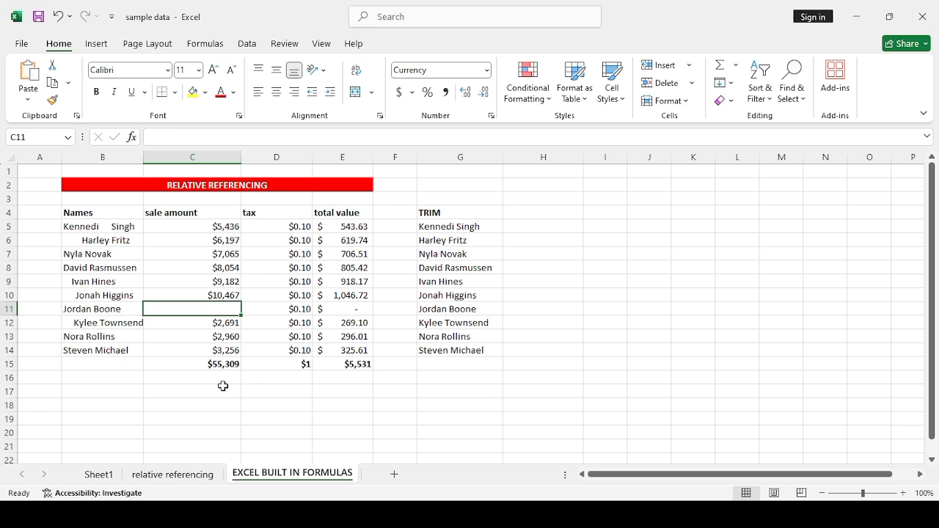
click(539, 215)
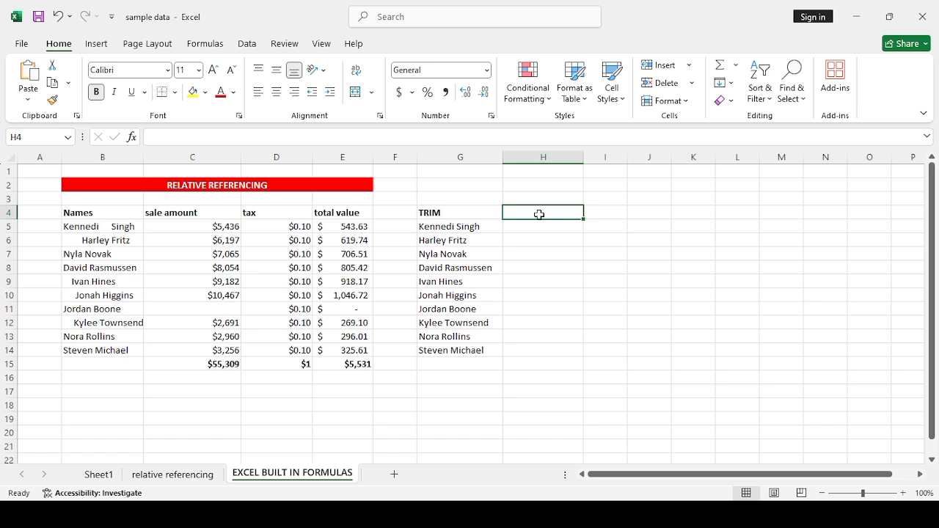
text(CO)
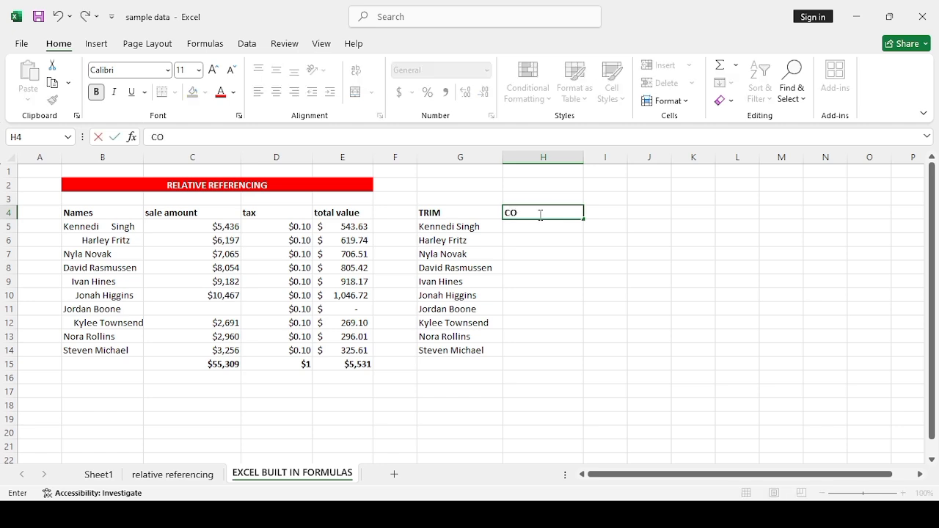
text(UNT)
key(Return)
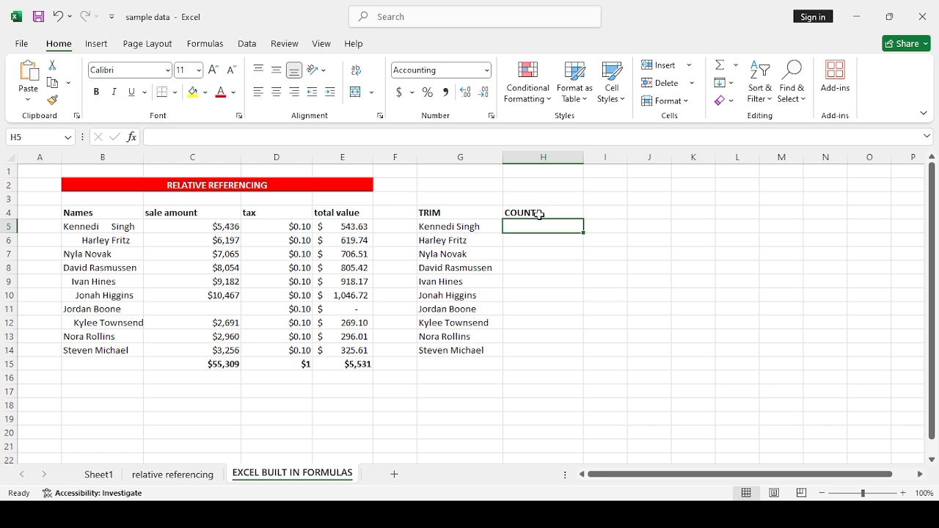
- Enter the formula =COUNT(C5:C14) in cell H5 to count the numeric sale amounts
text(=)
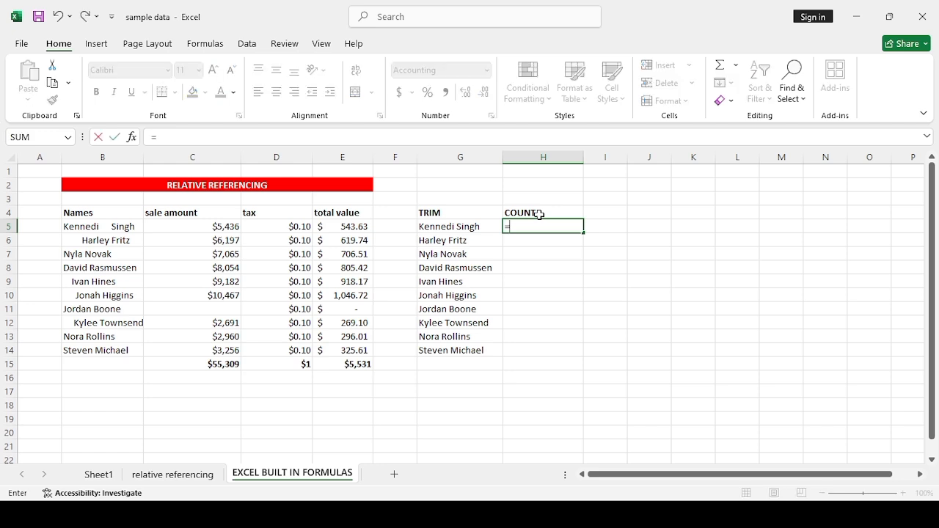
click(212, 227)
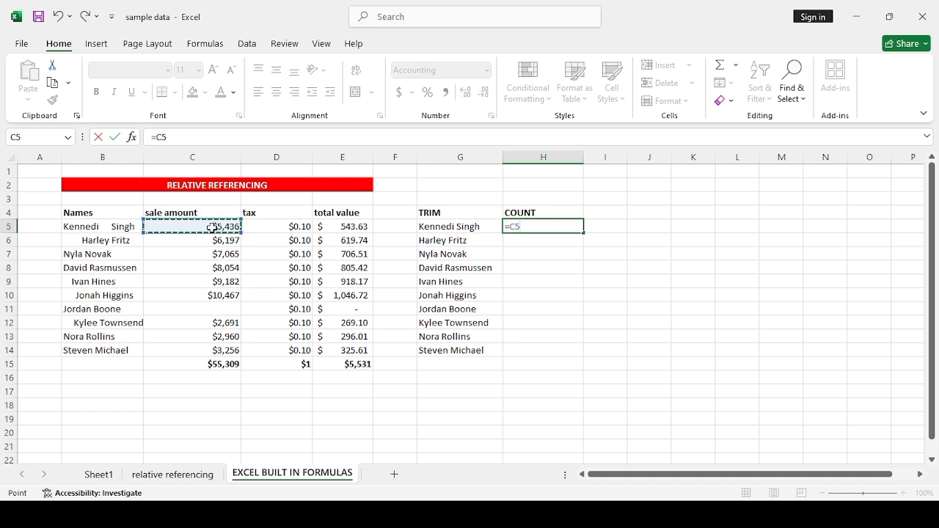
key(BackSpace)
key(BackSpace)
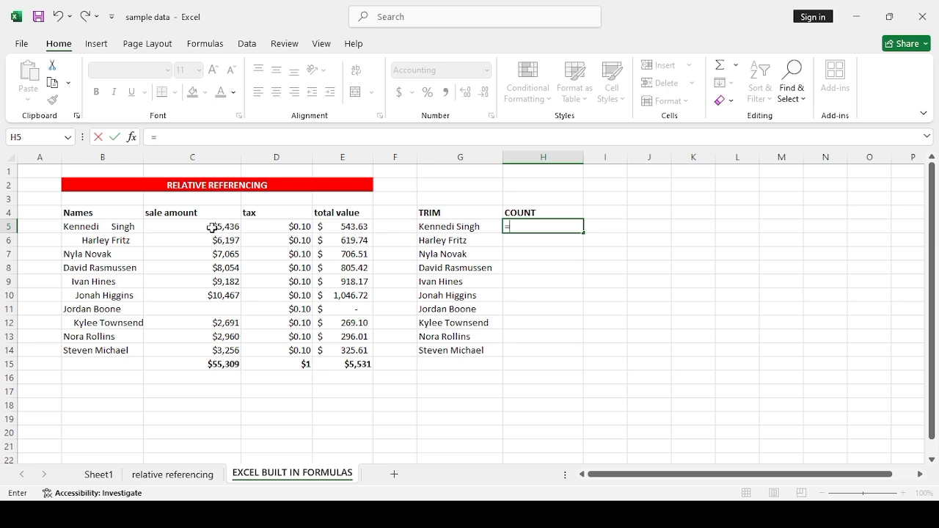
text(COU)
text(NT()
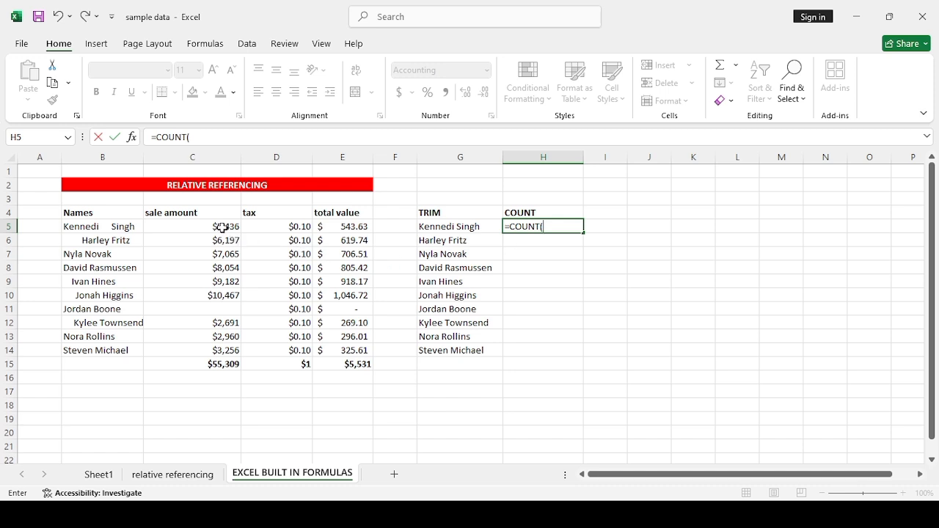
drag(222, 228, 229, 352)
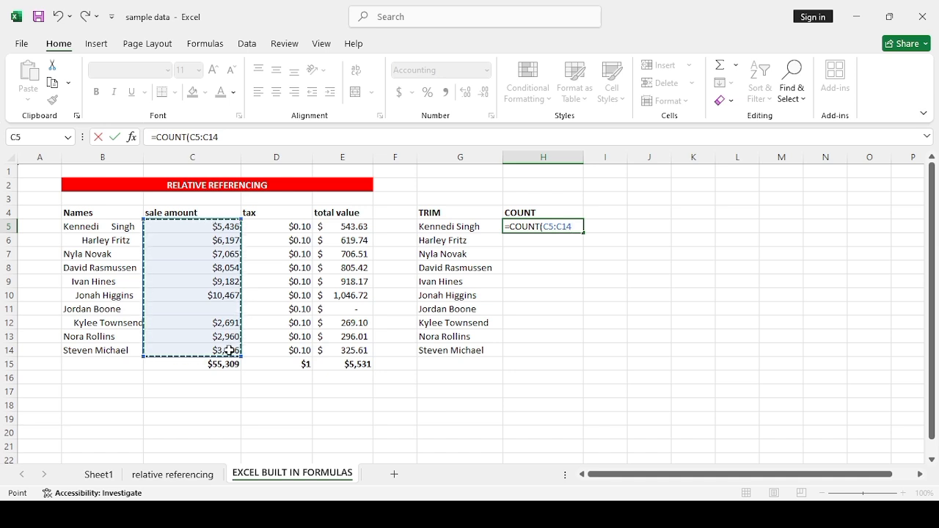
text())
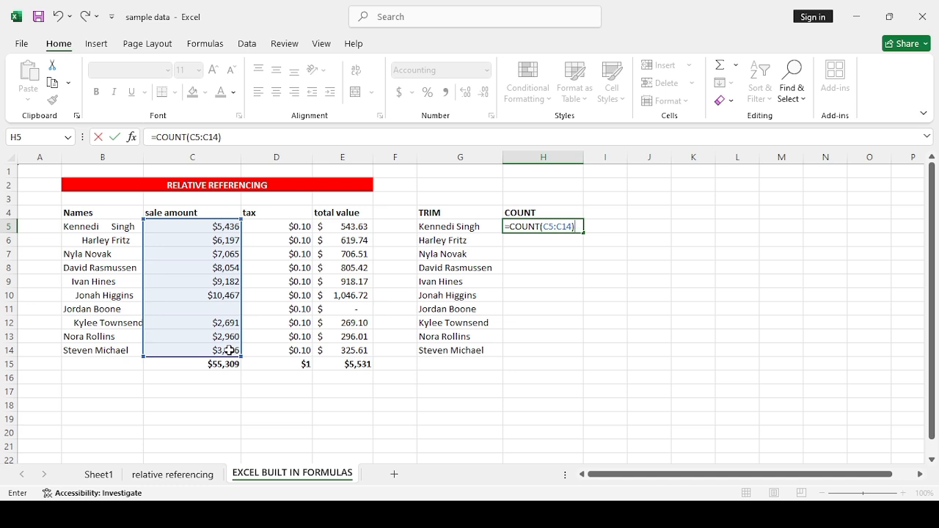
key(Return)
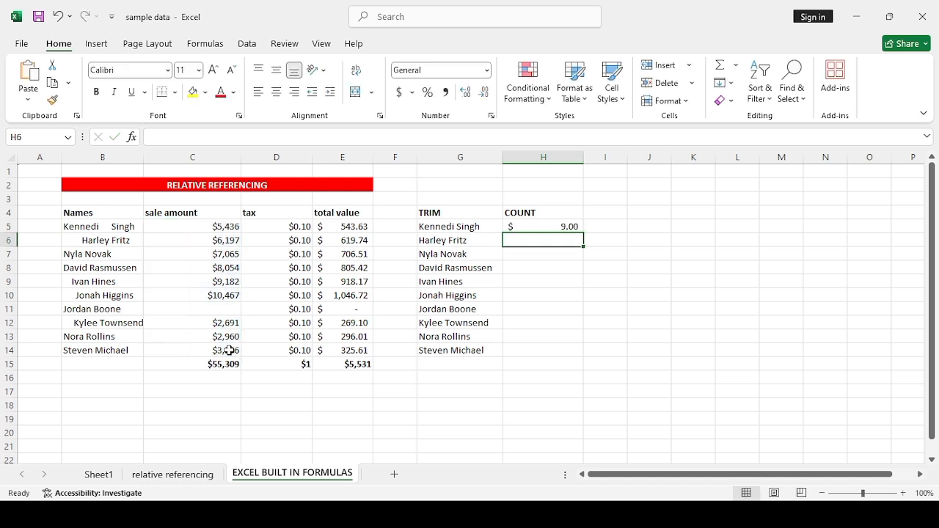
- Inspect the COUNT formula in H5 and the range it references, without changing it
click(562, 228)
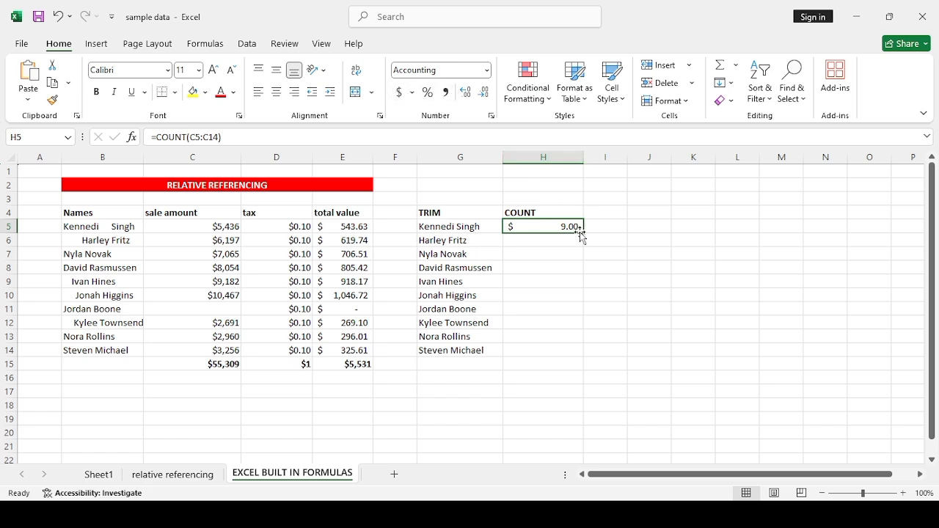
click(580, 263)
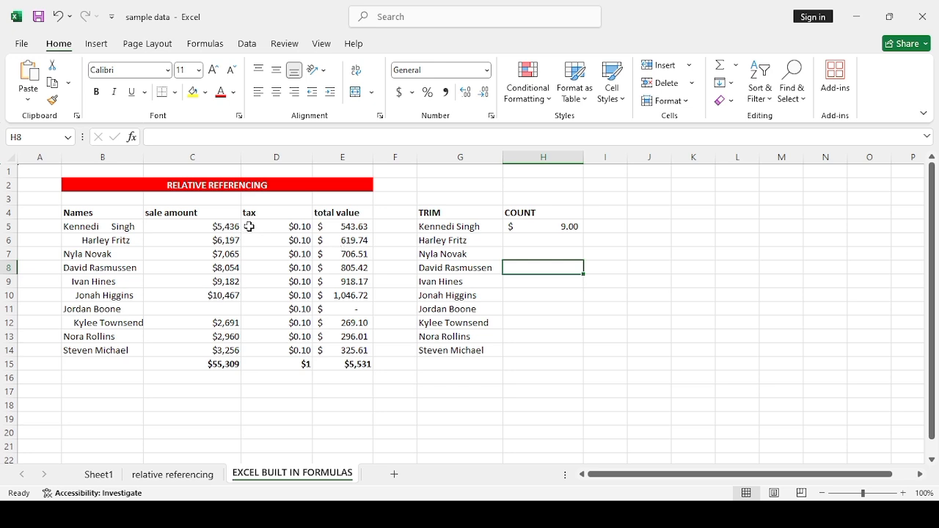
double_click(555, 226)
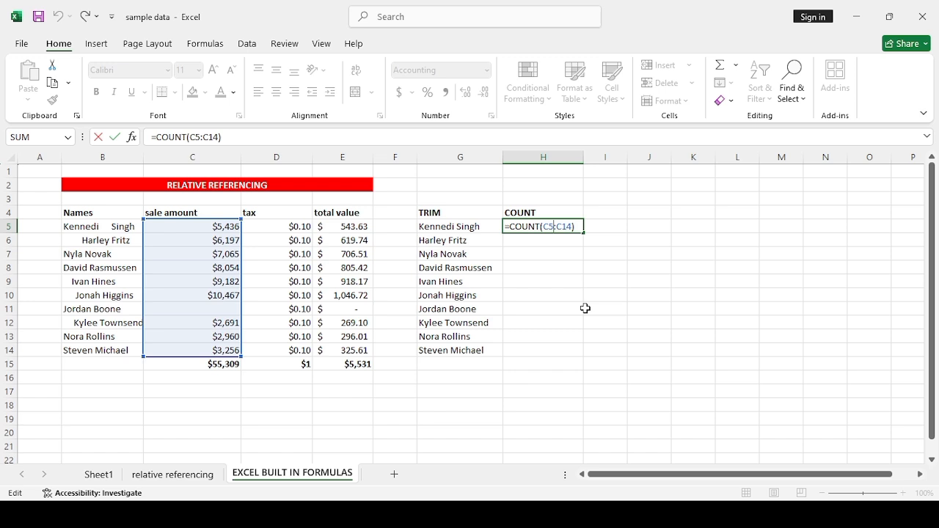
key(Escape)
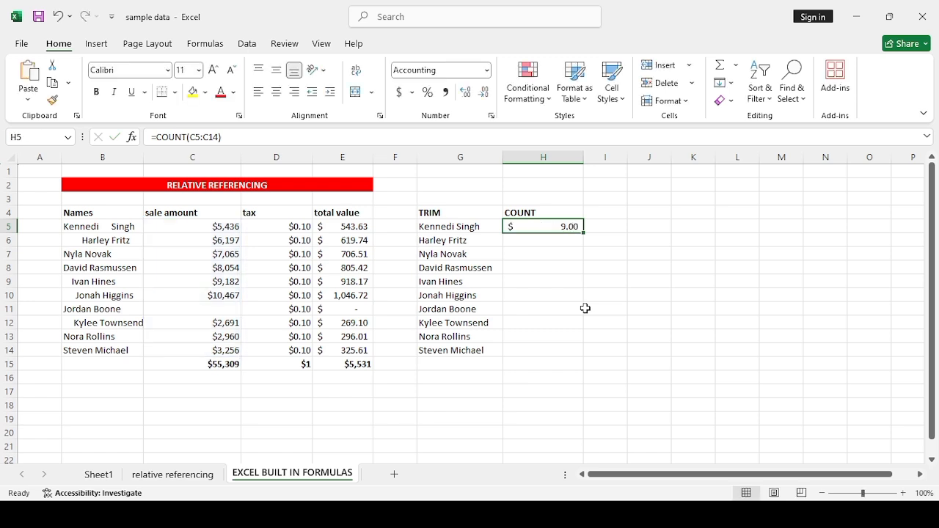
- Enter the formula =COUNT(C5:C14) in cell C17 below the sale amount column
click(587, 308)
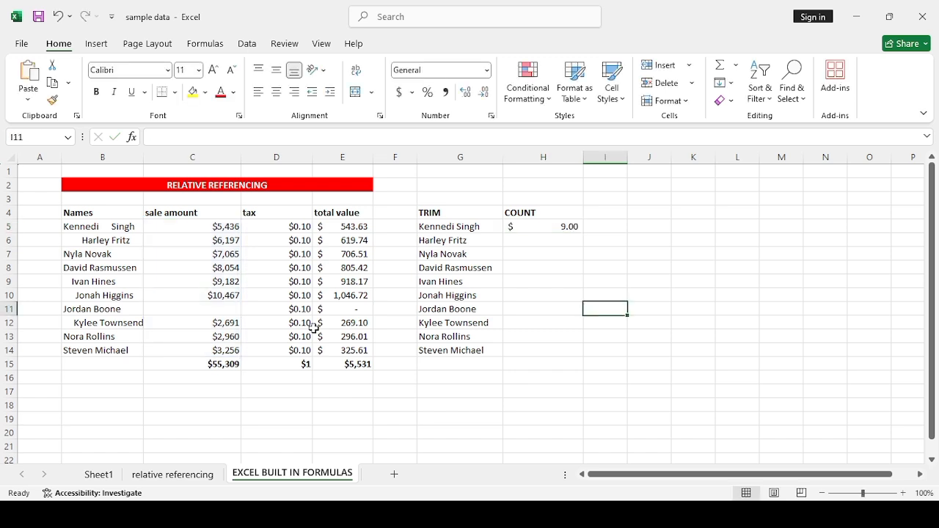
click(198, 387)
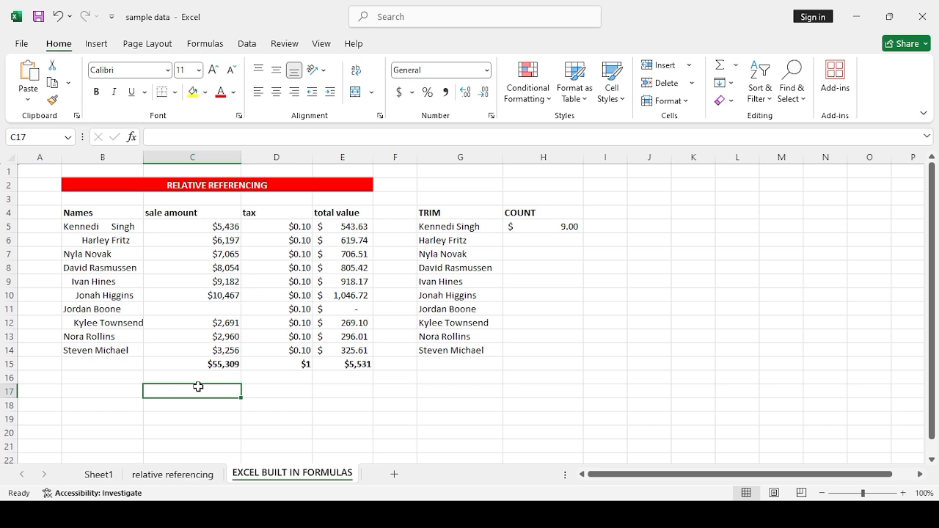
text(=)
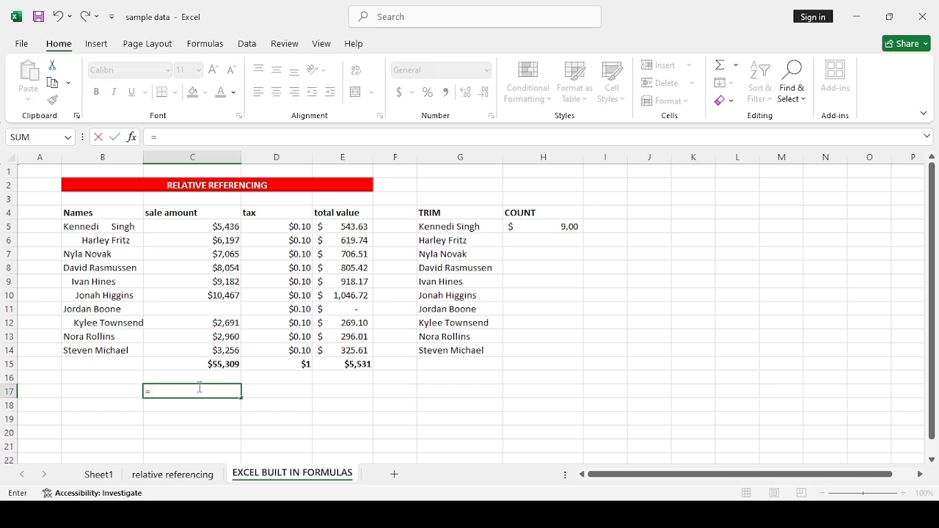
text(COUNT()
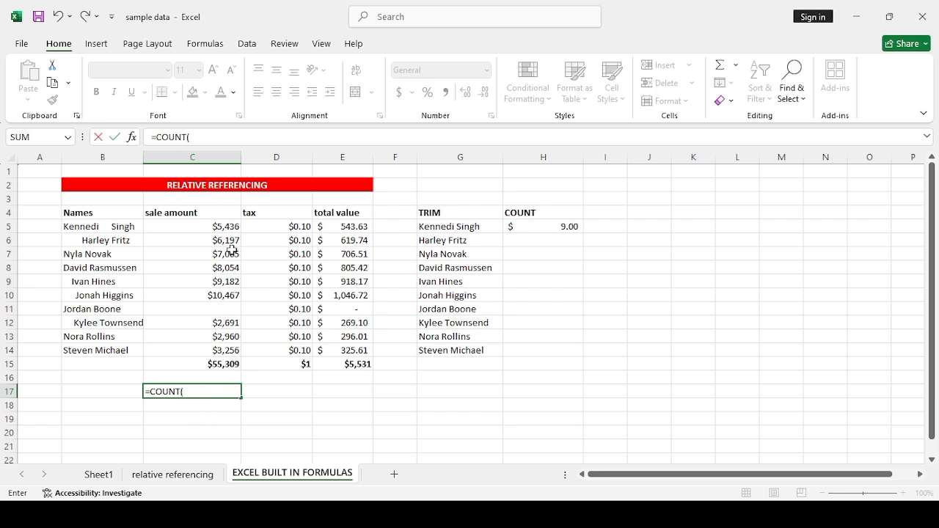
drag(221, 226, 225, 345)
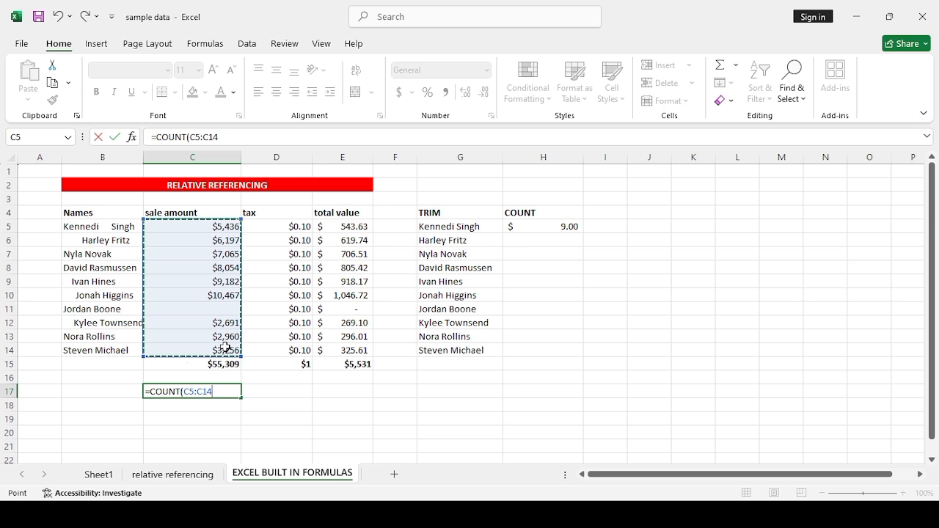
text())
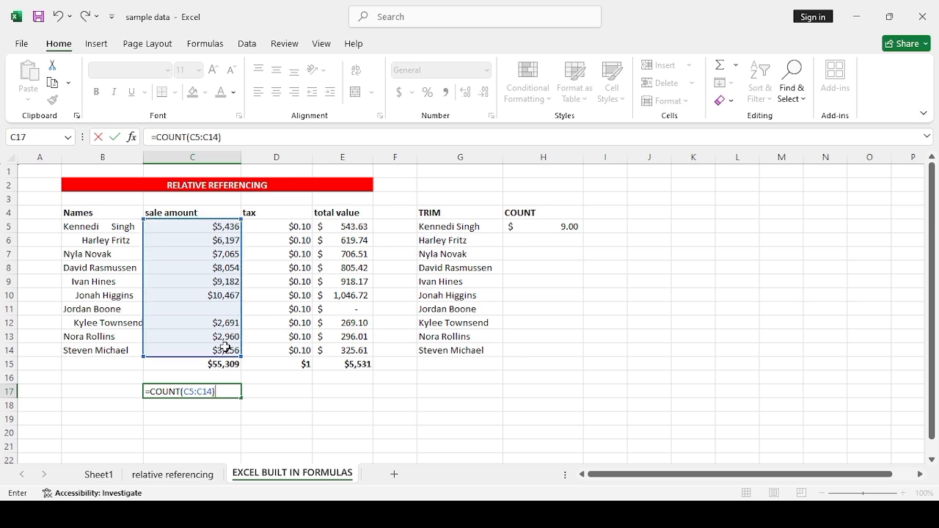
key(Return)
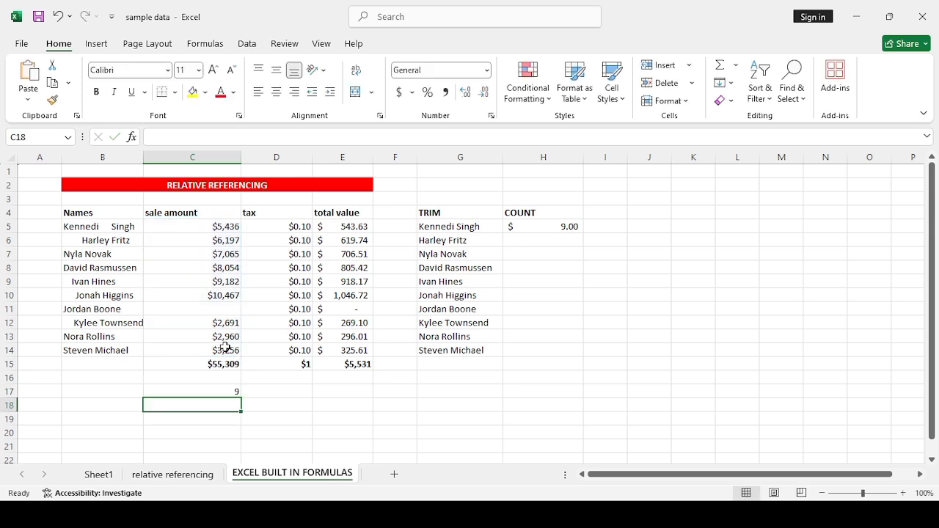
click(234, 391)
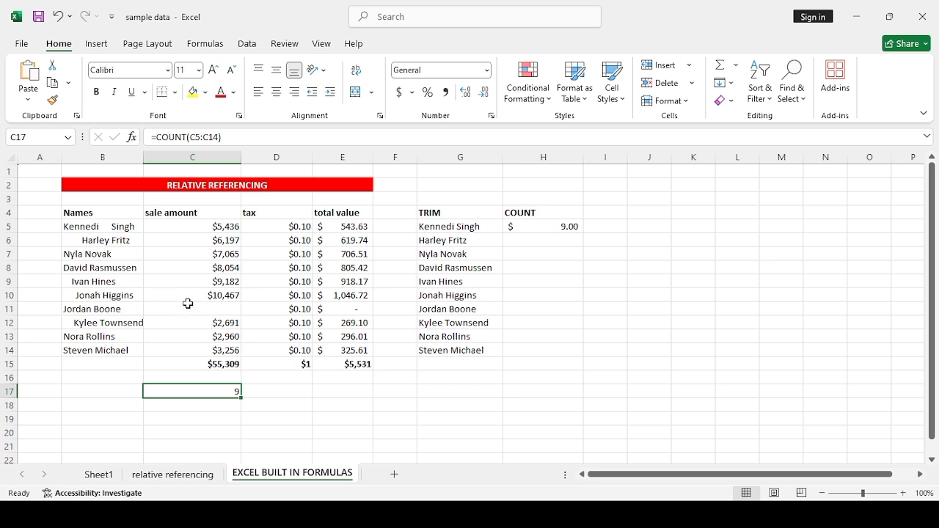
- Fill the empty sale amount in cell C11 with $7987 and check the COUNT formula in C17
double_click(229, 309)
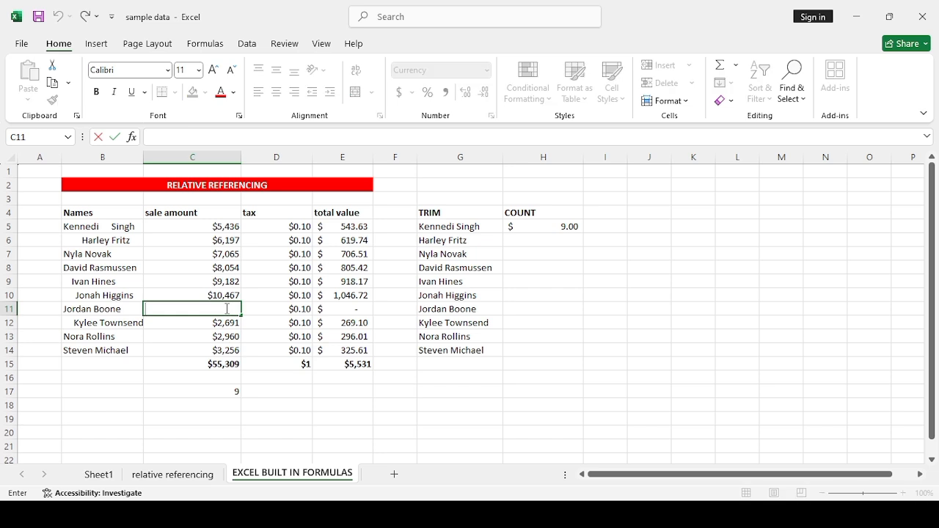
text($7987)
key(Return)
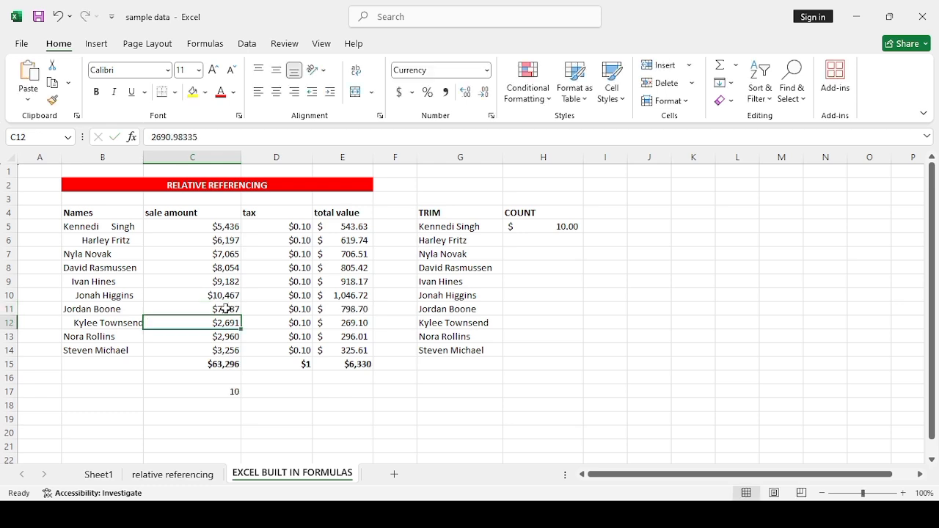
click(220, 395)
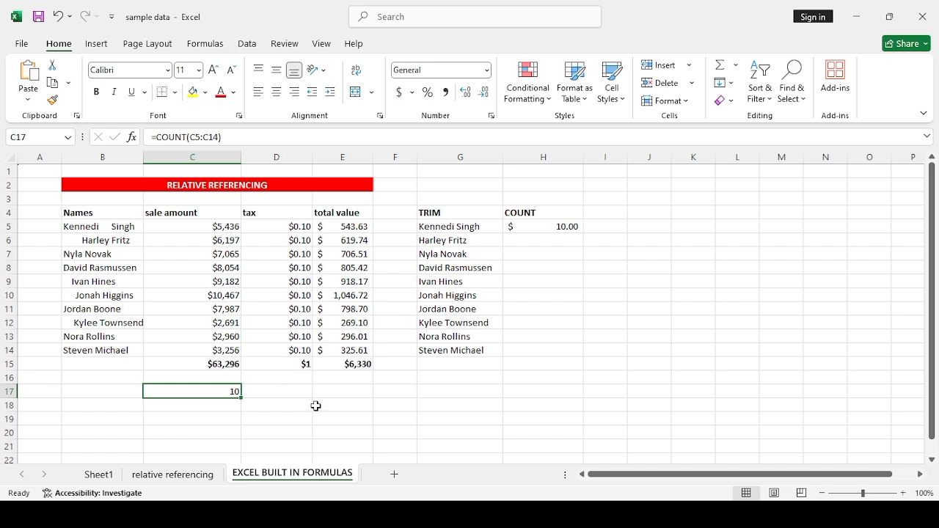
- Enter the heading AVERAGE in cell I4
click(612, 211)
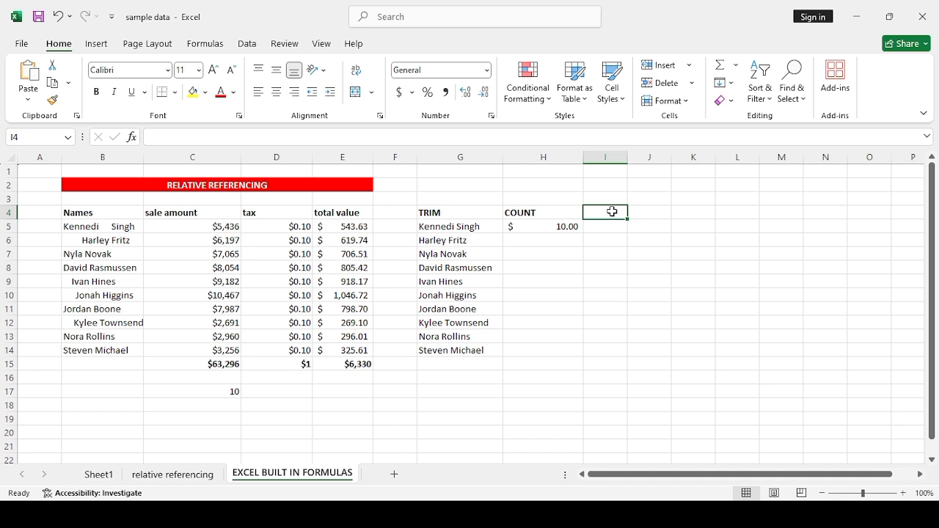
text(AVERS)
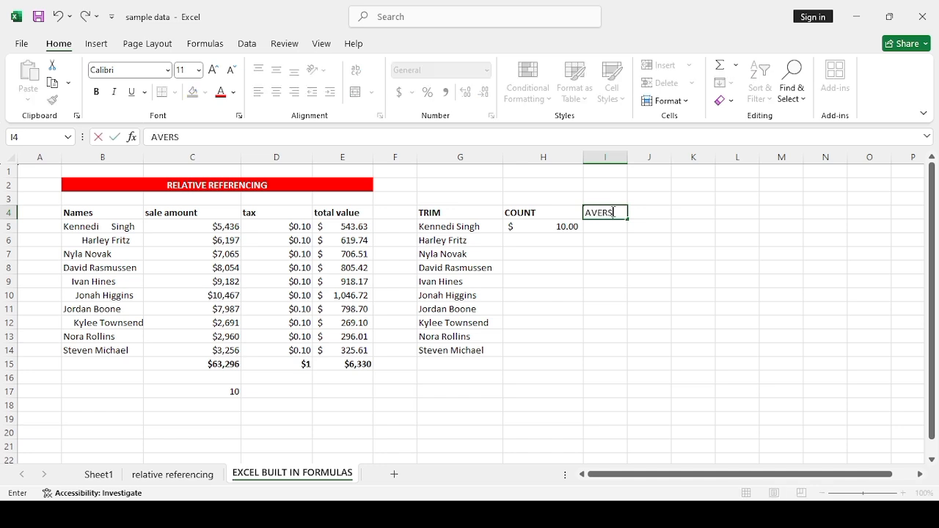
key(BackSpace)
text(AGE)
key(Return)
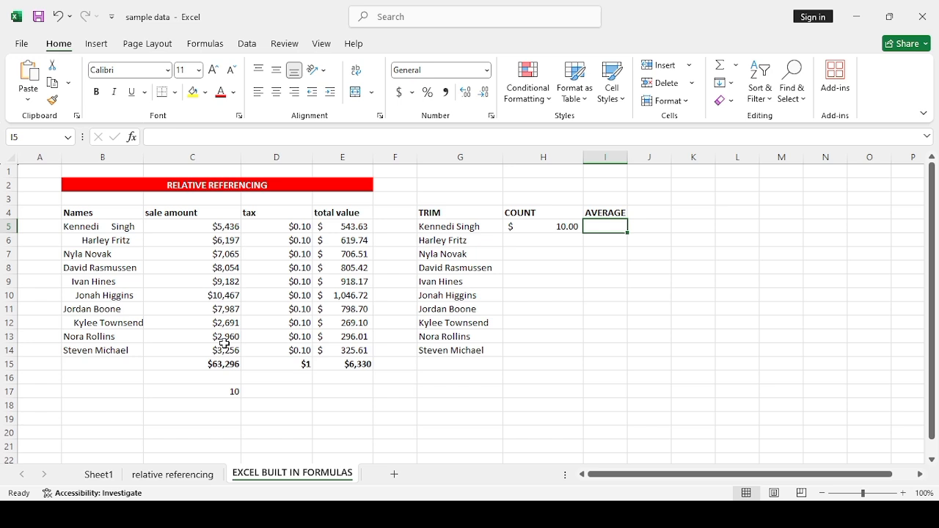
- Enter the formula =AVERAGE(C5:C14) in cell I5 to average the sale amounts, leaving out the total row
text(=)
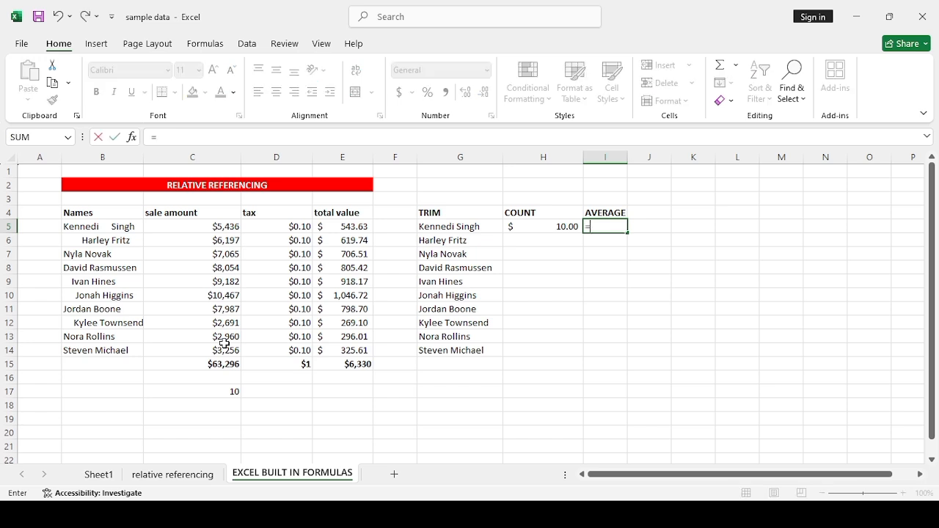
text(AV)
key(Tab)
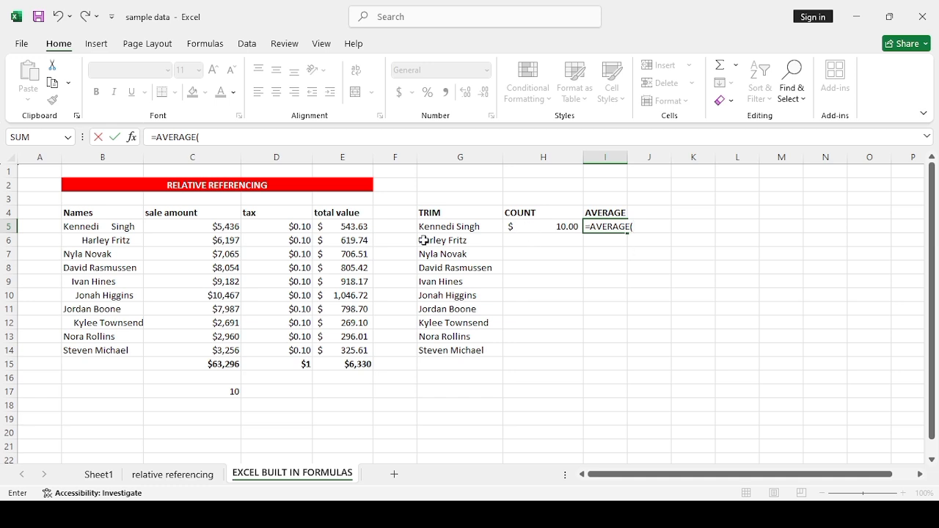
drag(226, 226, 224, 363)
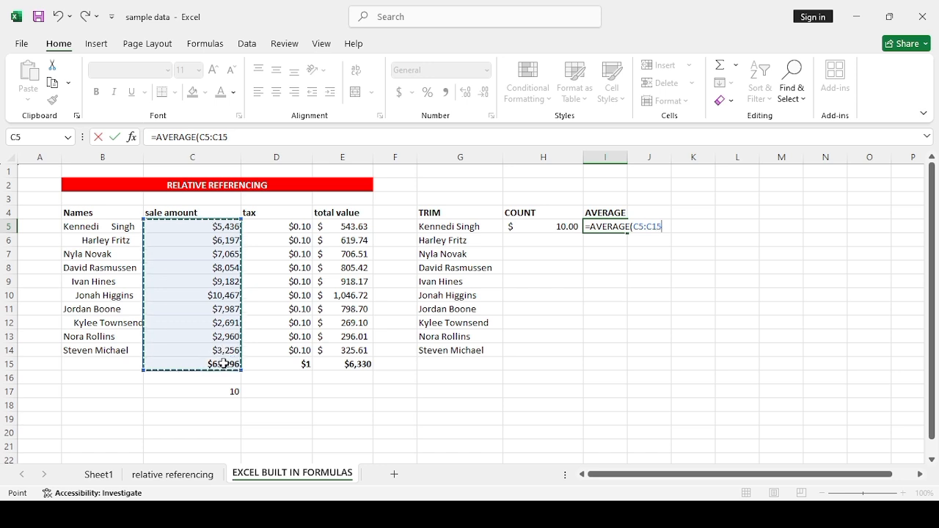
click(224, 364)
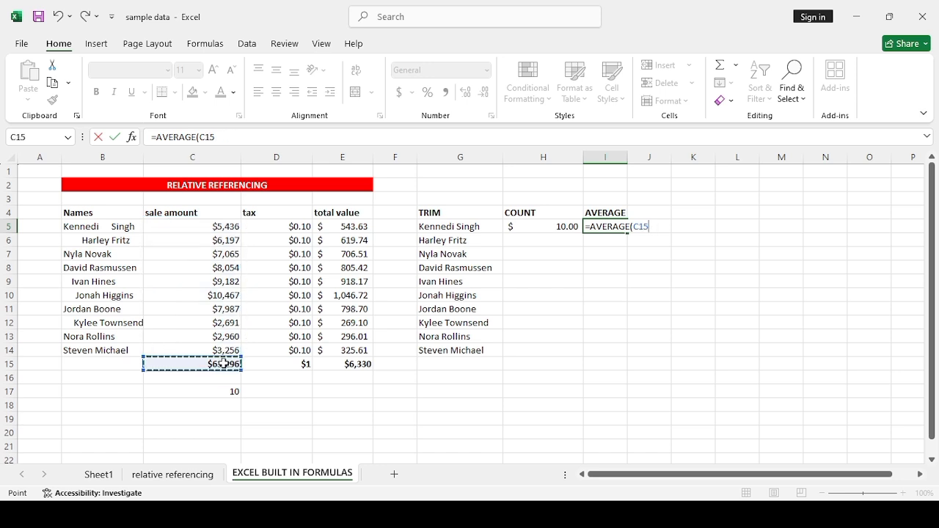
click(207, 226)
drag(206, 226, 199, 345)
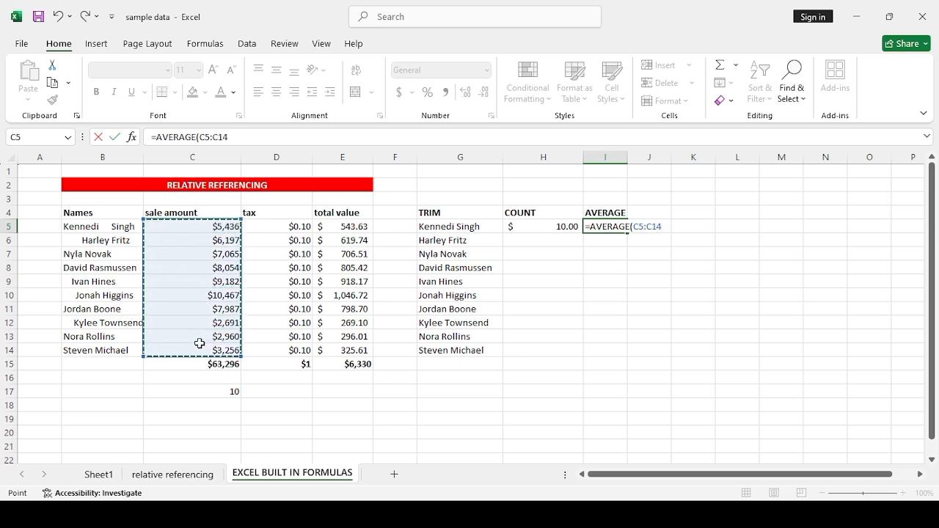
text())
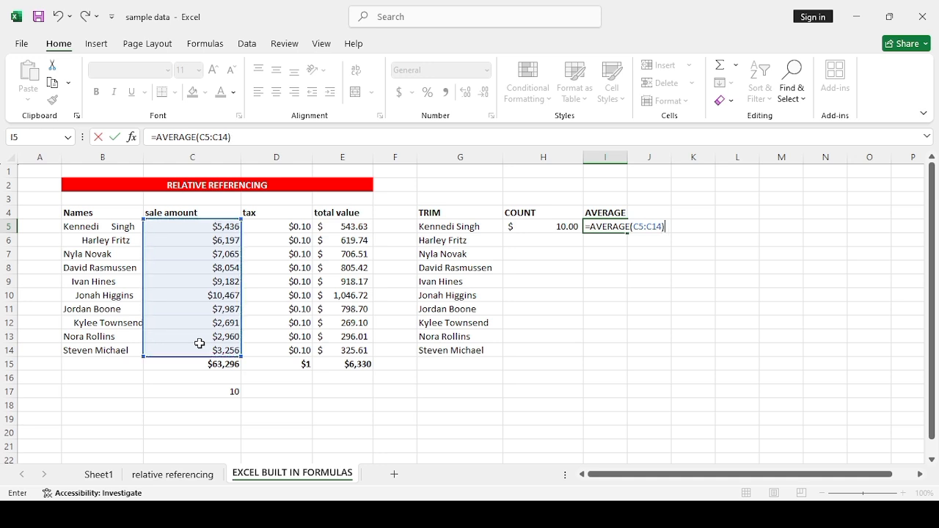
key(Return)
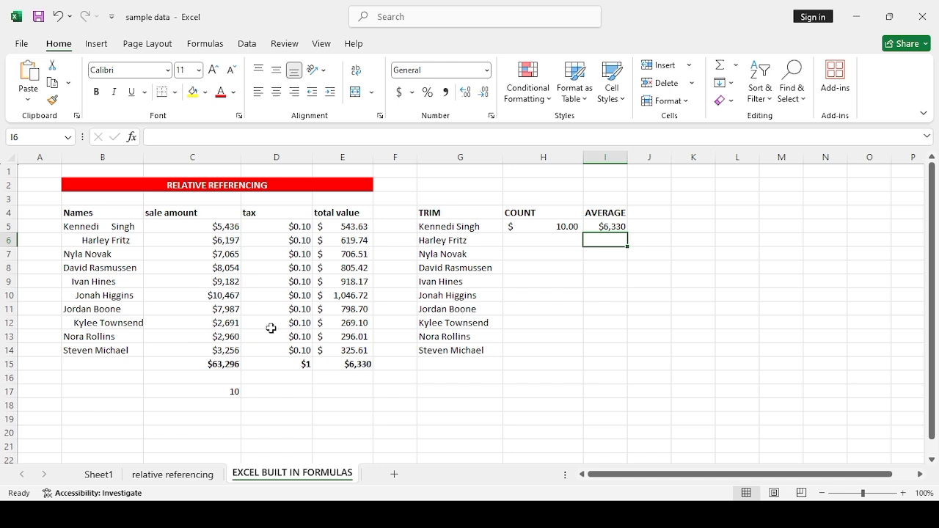
click(614, 229)
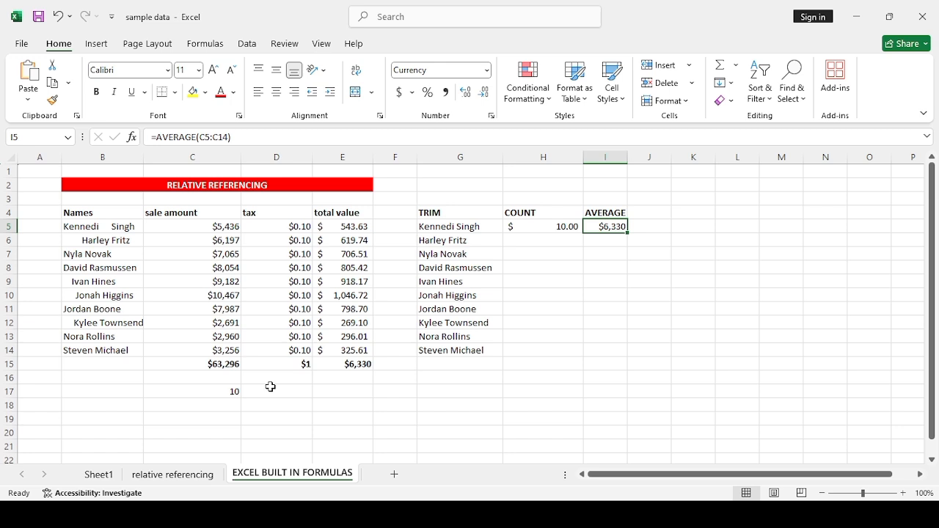
- Enter the heading MAX in cell J4 and begin a formula in cell J5
click(653, 218)
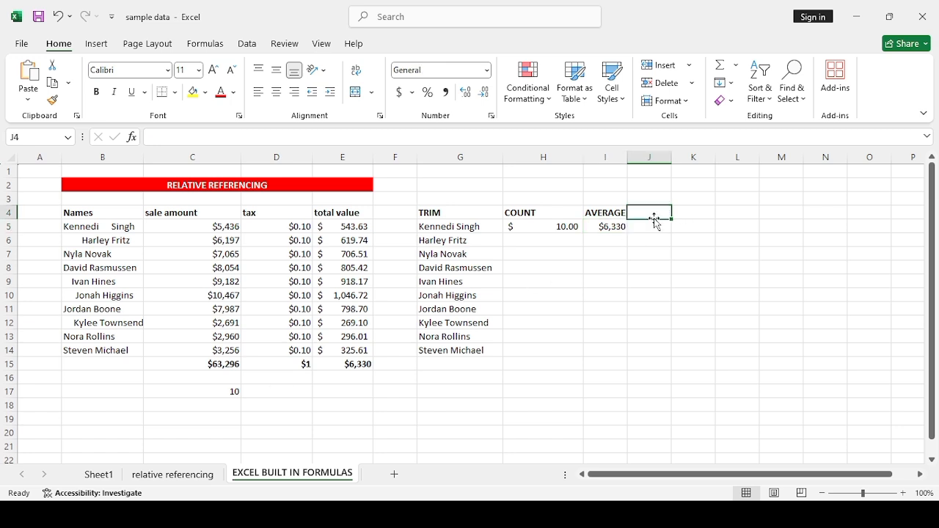
text(MA)
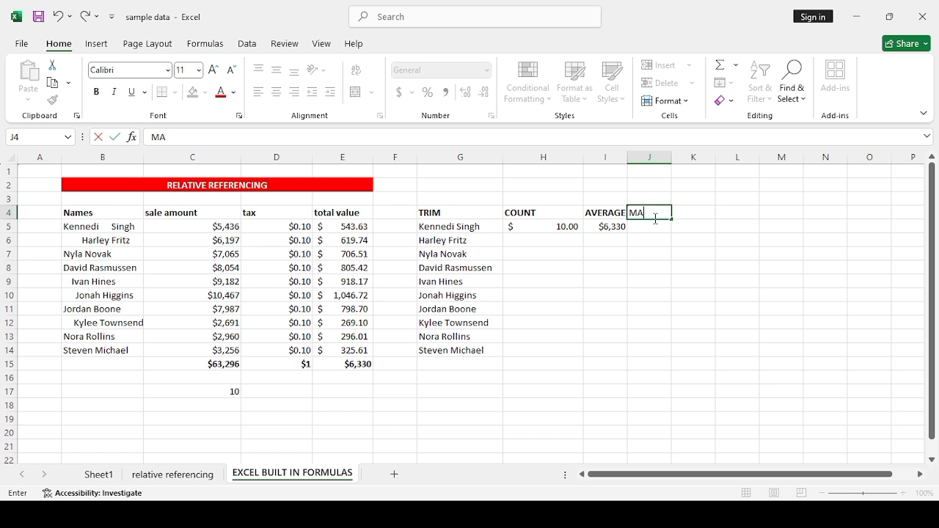
text(X)
key(Return)
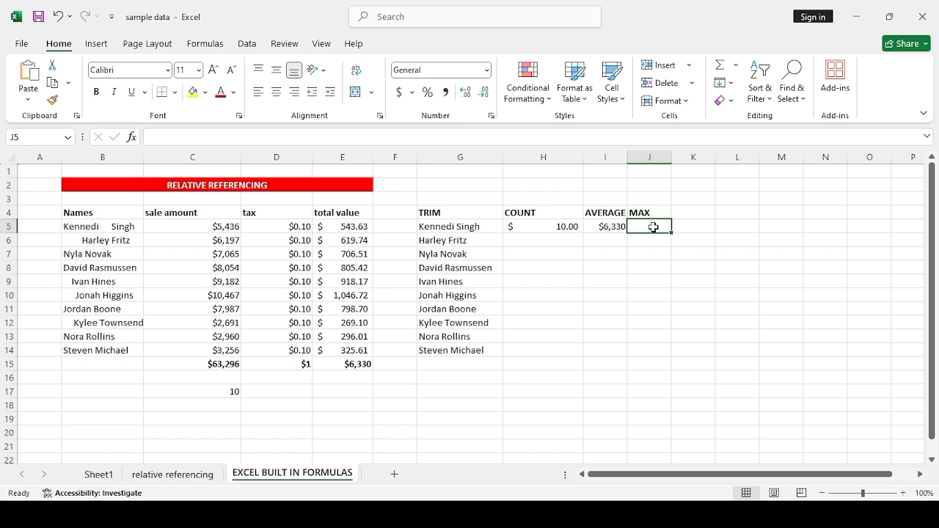
text(=)
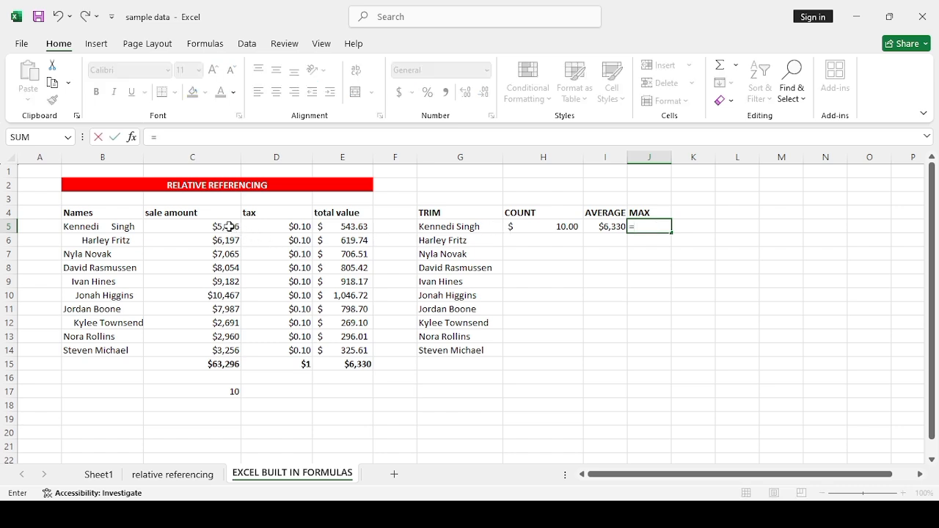
drag(227, 226, 225, 348)
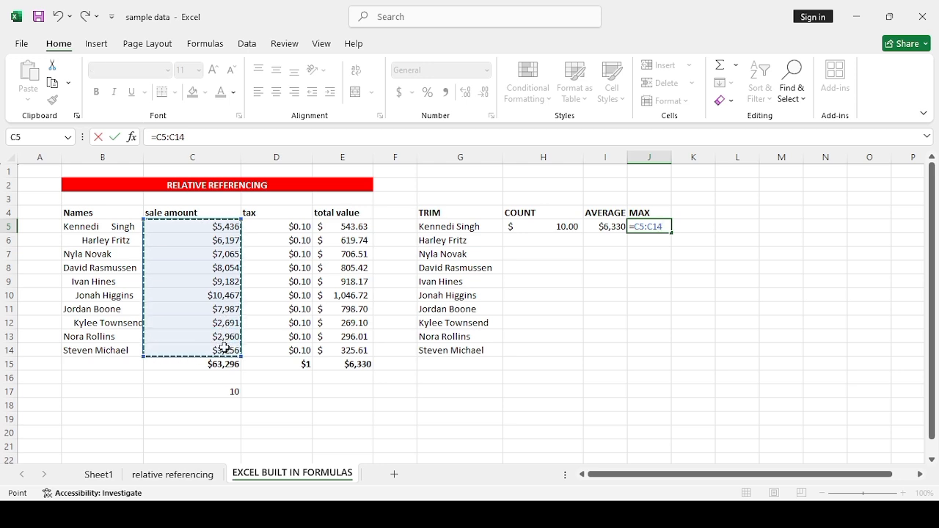
text())
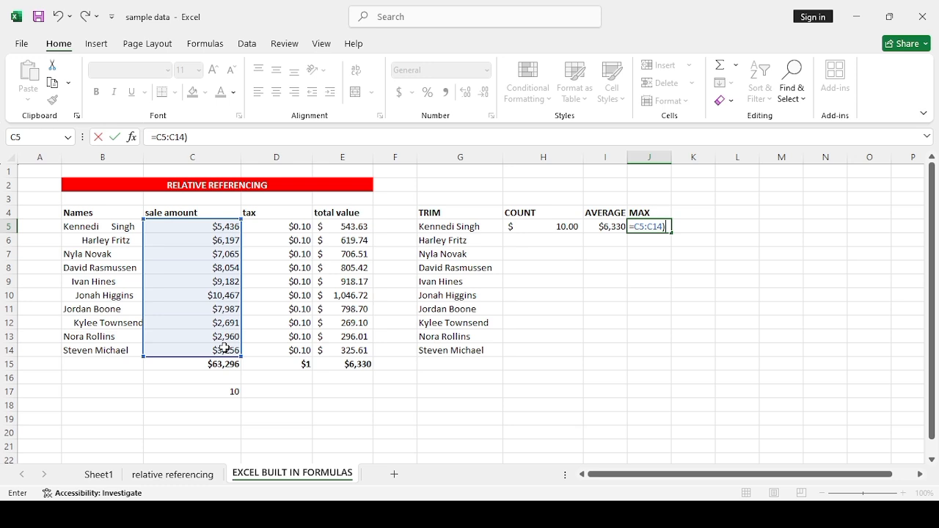
text(\\\)
key(BackSpace)
key(BackSpace)
key(BackSpace)
key(BackSpace)
key(BackSpace)
key(BackSpace)
key(BackSpace)
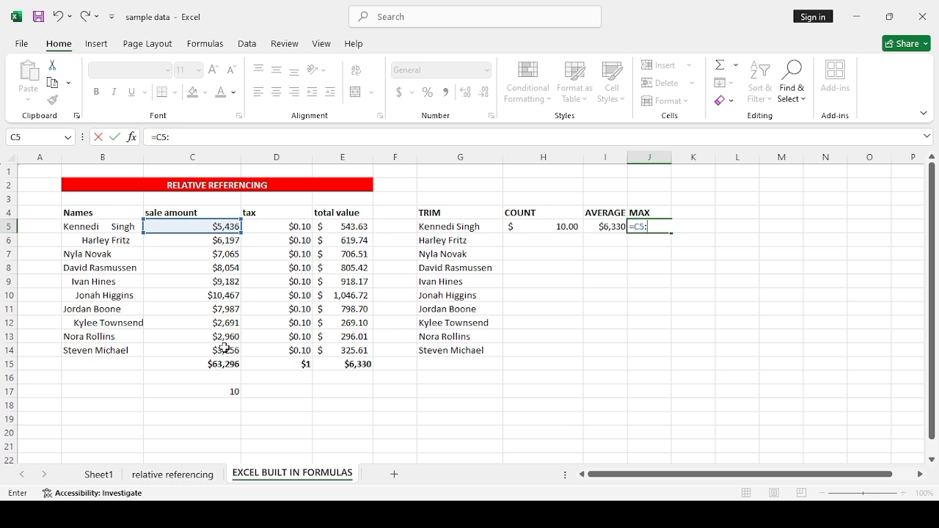
key(BackSpace)
key(BackSpace)
key(BackSpace)
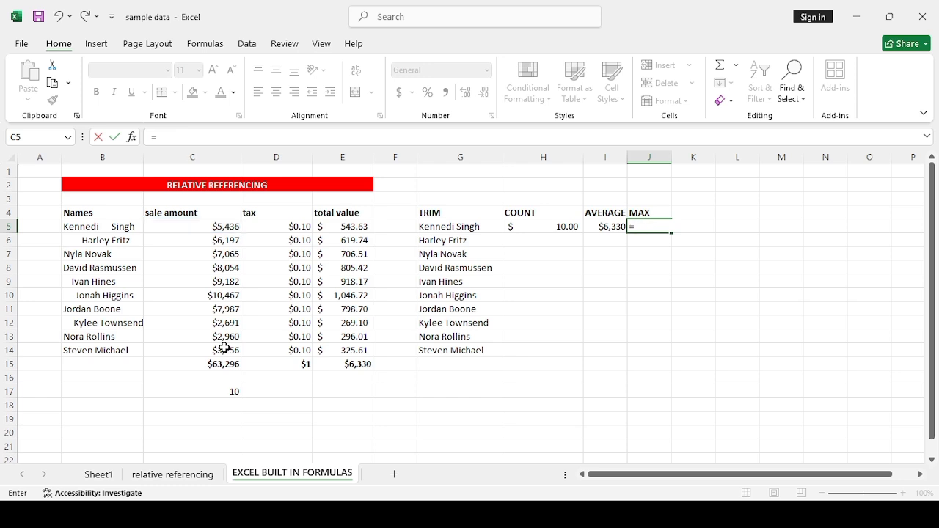
- Complete the formula in J5 as =MAX(C5:C14) to find the highest sale amount
text(MAX)
text(()
drag(210, 226, 212, 345)
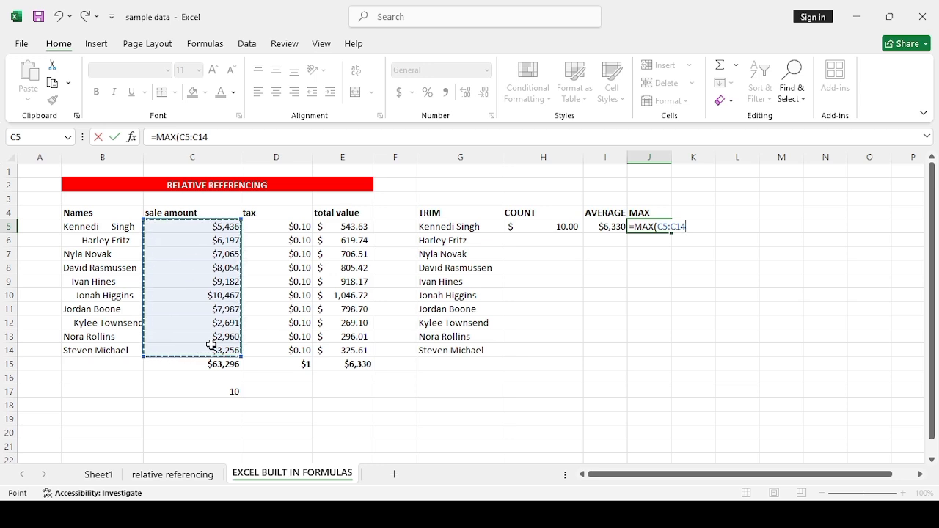
key(Return)
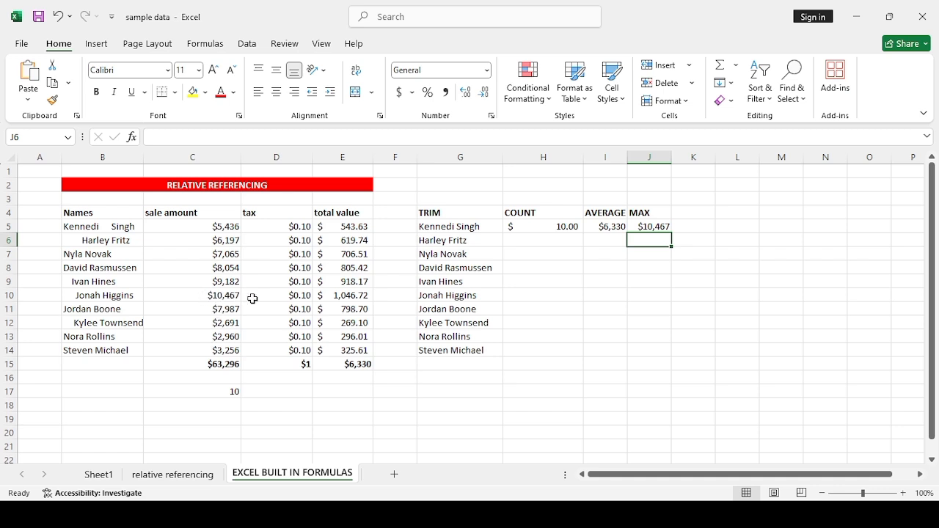
- Enter the heading MIN in cell K4
click(701, 212)
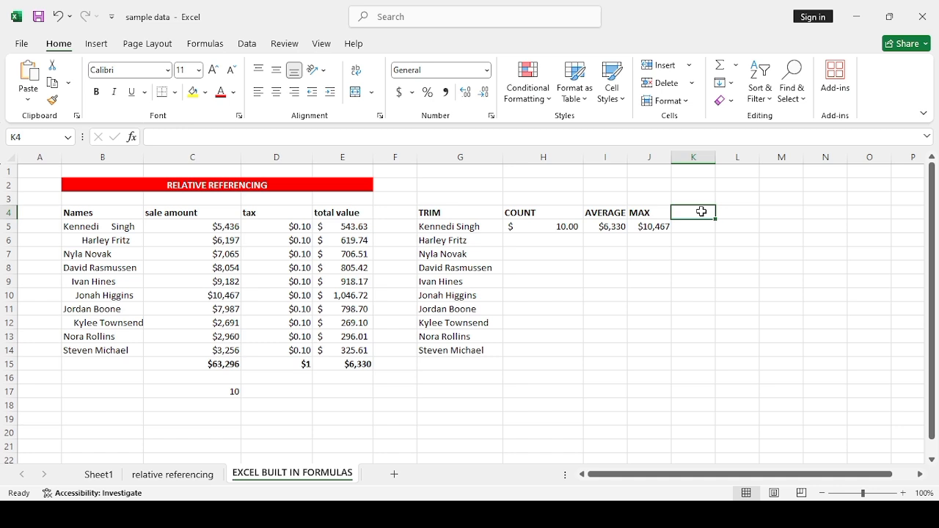
text(MI)
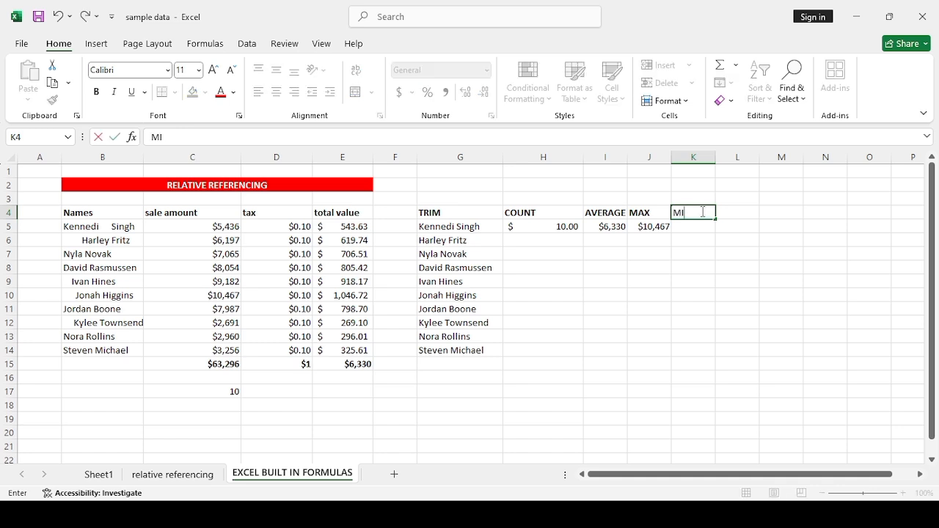
text(N)
key(Return)
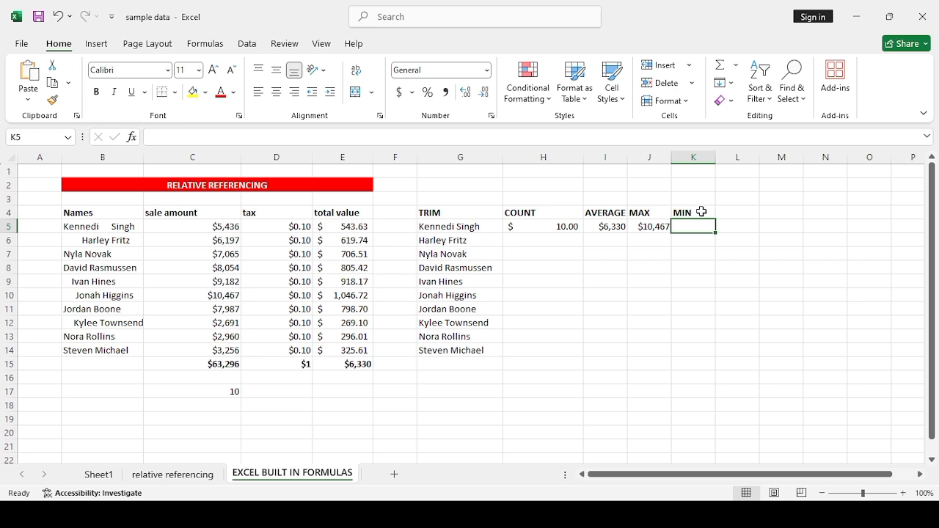
- Enter the formula =MIN(C5:C14) in cell K5 to find the lowest sale amount
text(=)
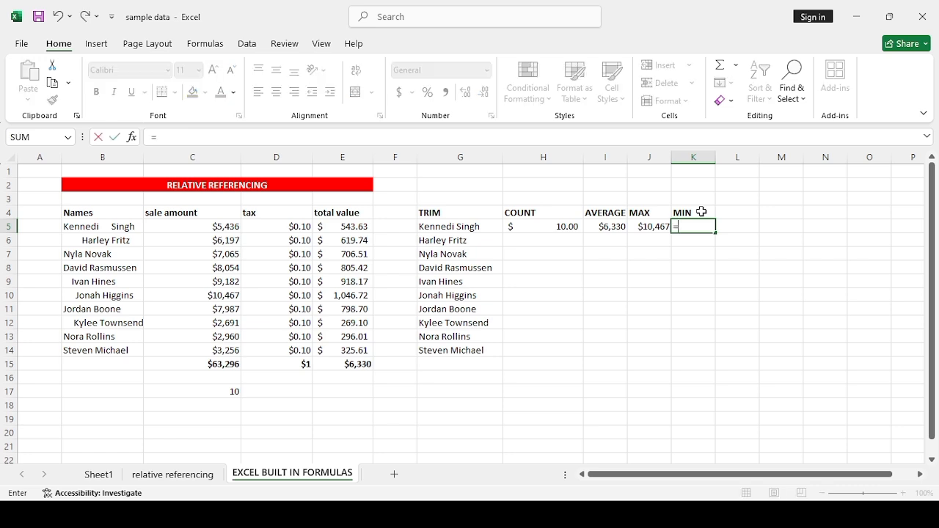
text(MIN()
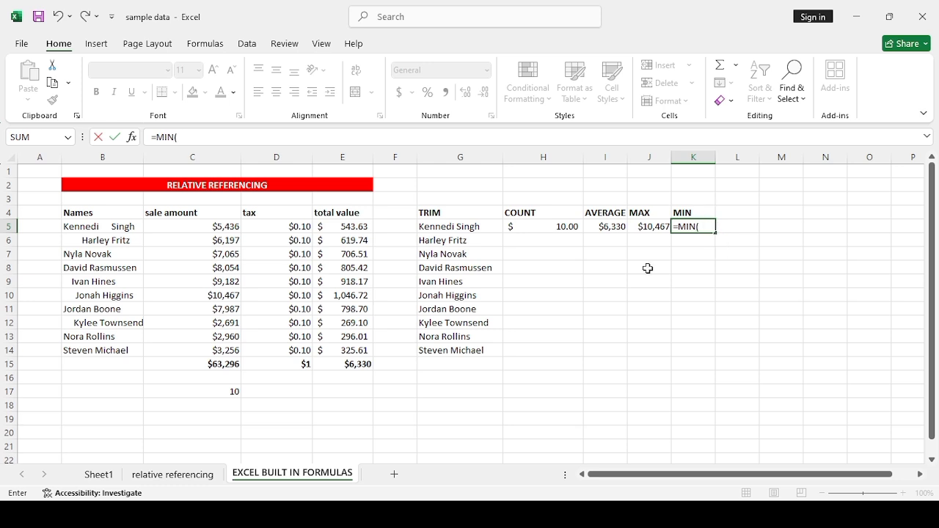
drag(224, 221, 222, 346)
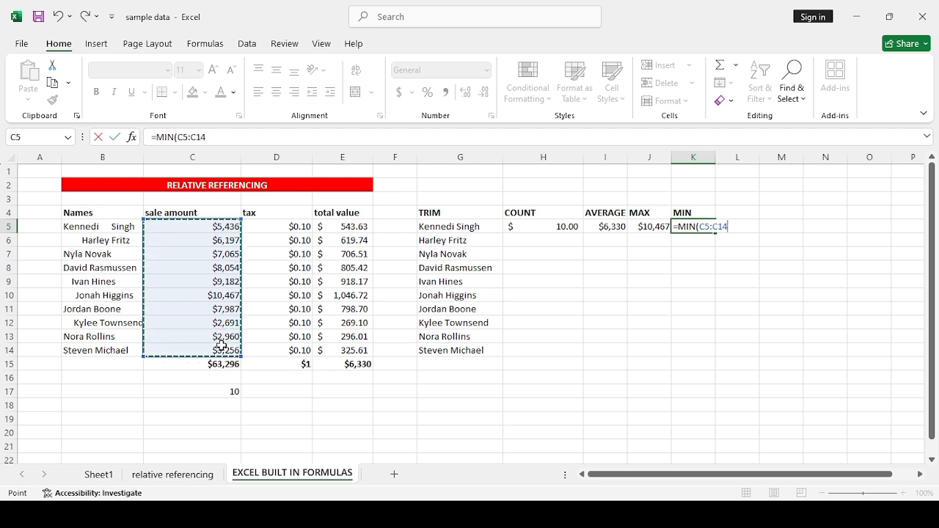
text())
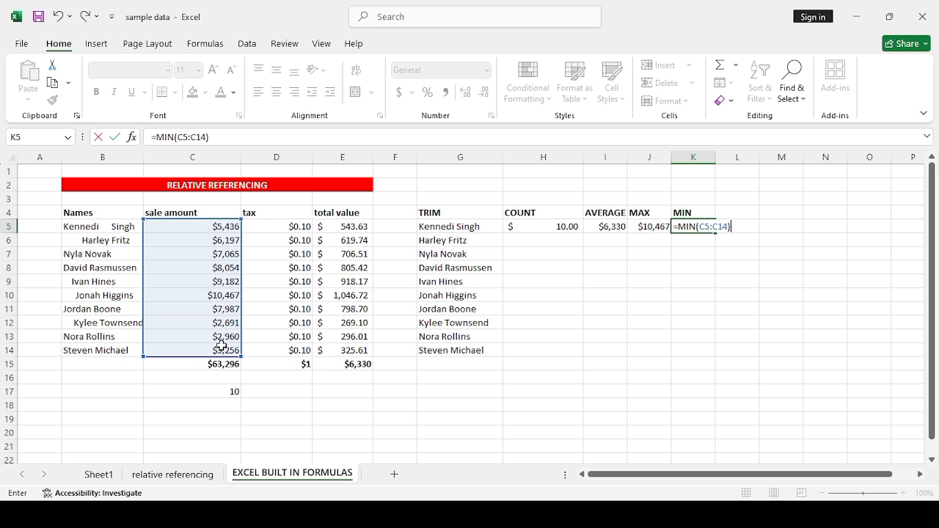
key(Return)
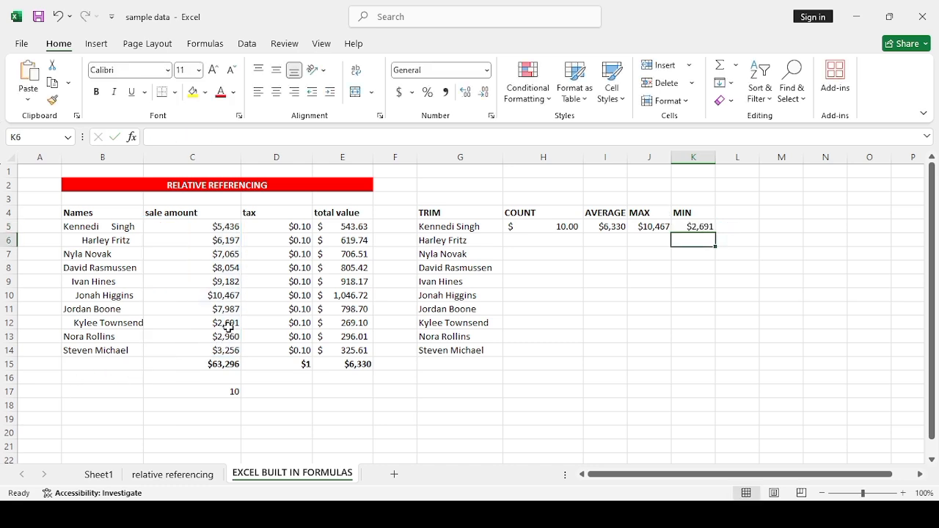
- Enter the heading UPPER in cell L4
click(737, 212)
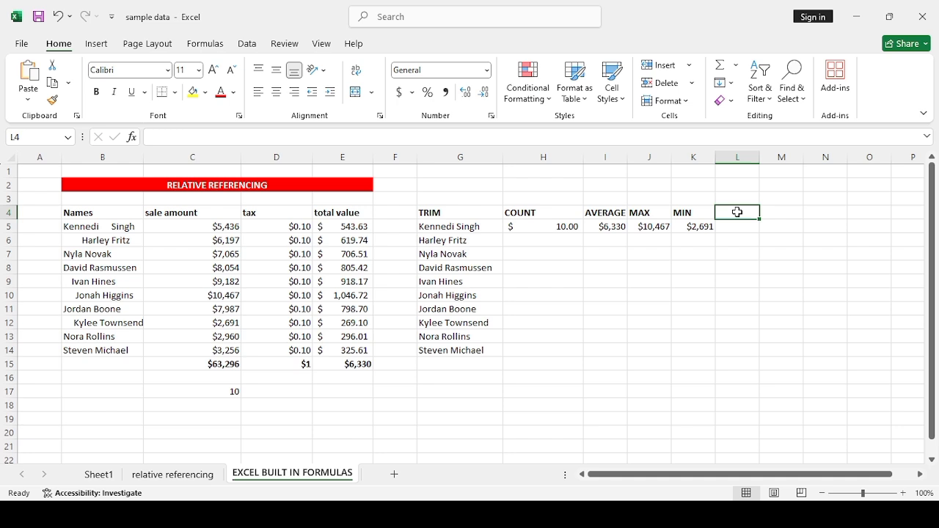
text(UPPER)
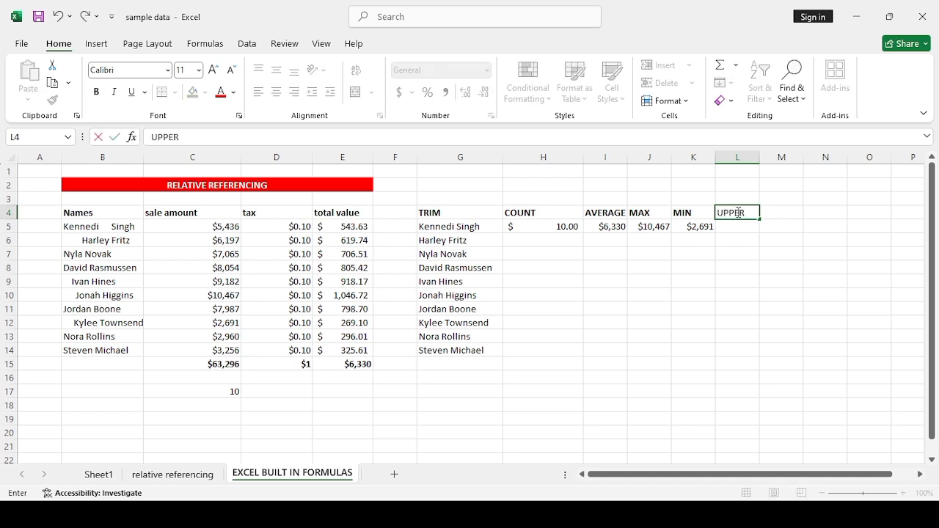
key(Return)
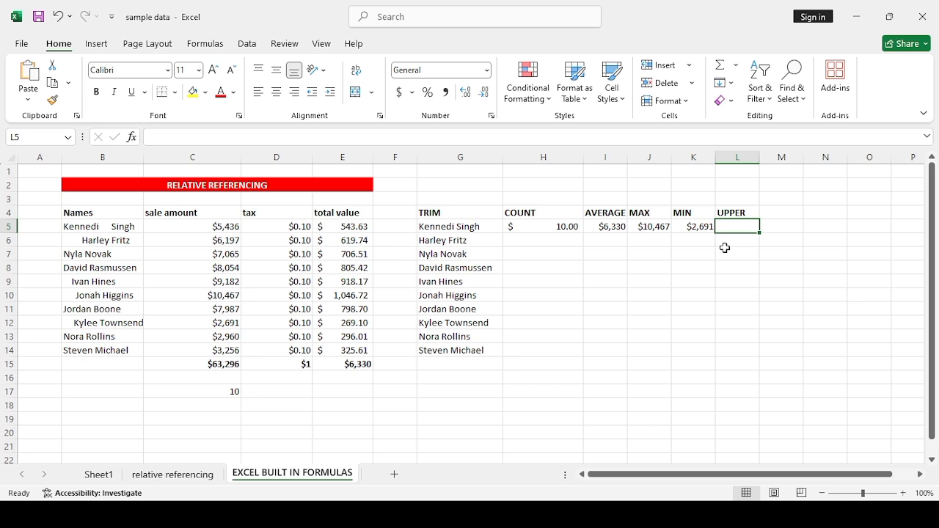
- Enter the formula =UPPER(B5:B14) in cell L5 to convert all the names to uppercase
text(=)
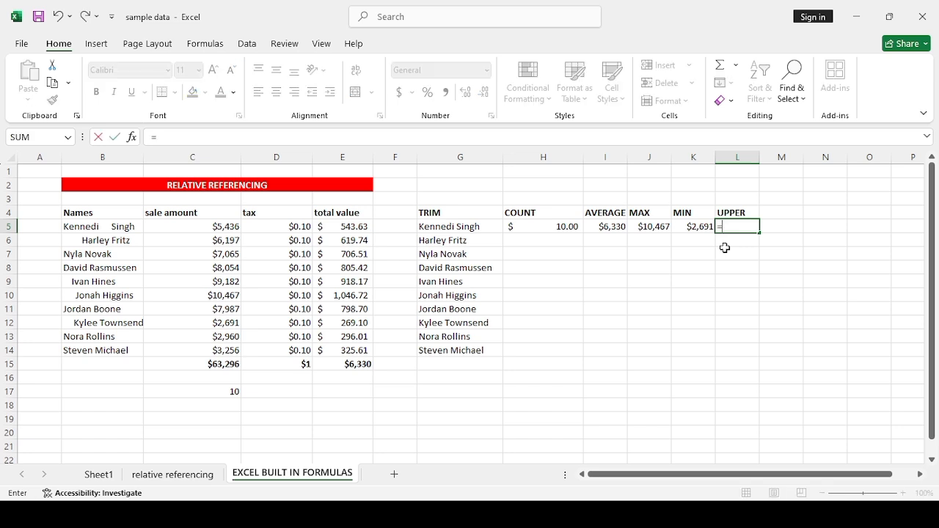
text(UPPER()
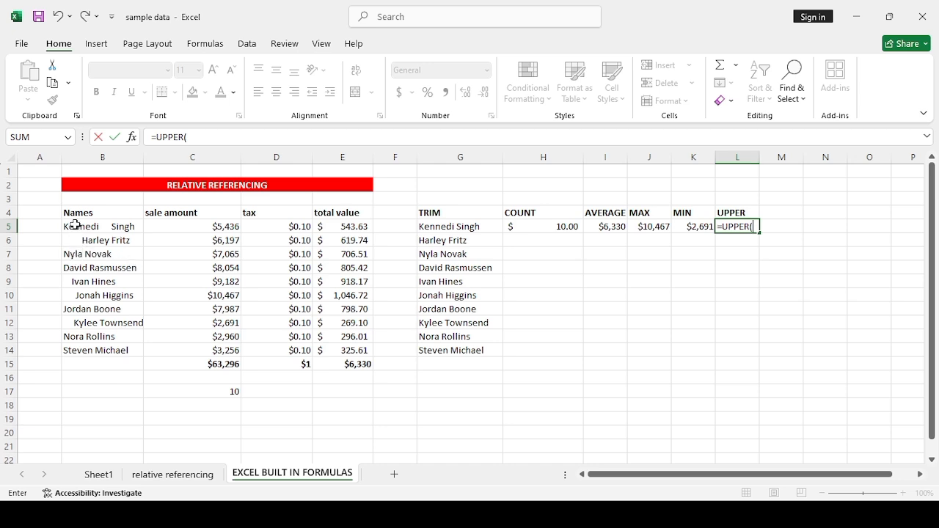
drag(78, 227, 96, 345)
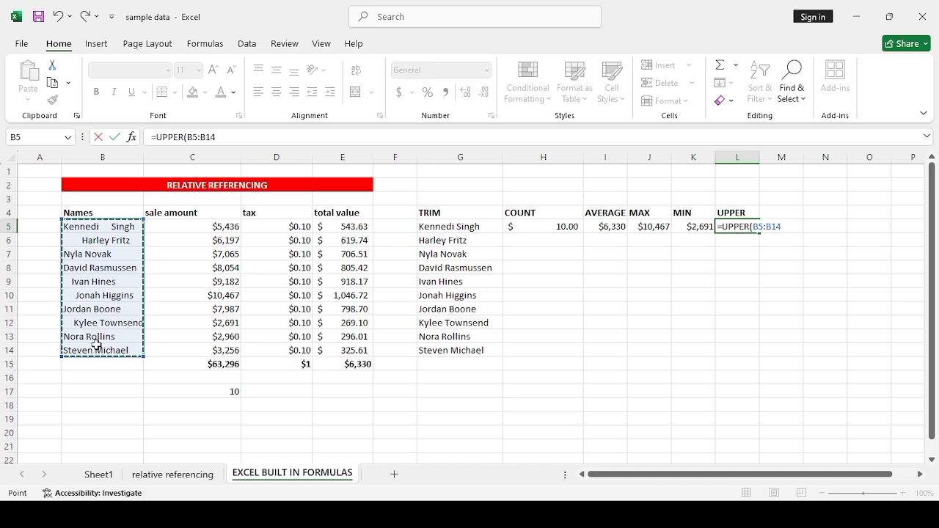
text())
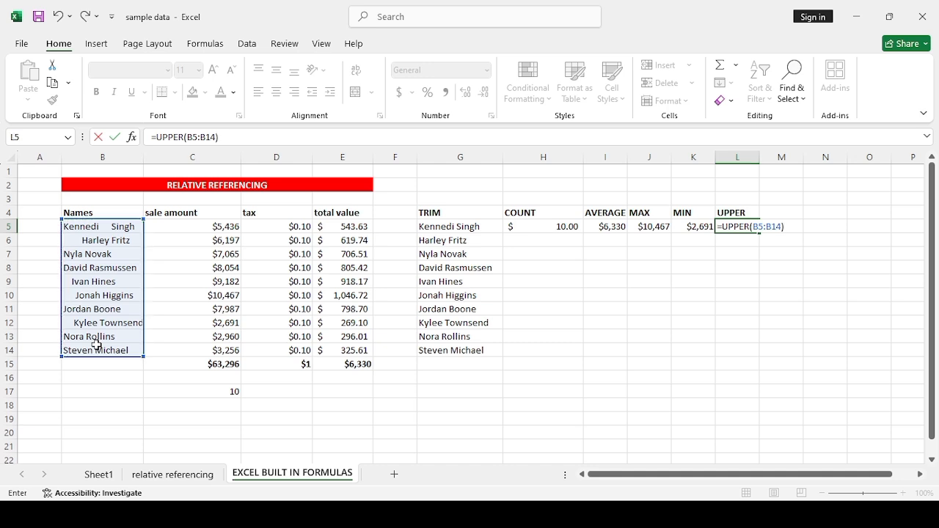
key(Return)
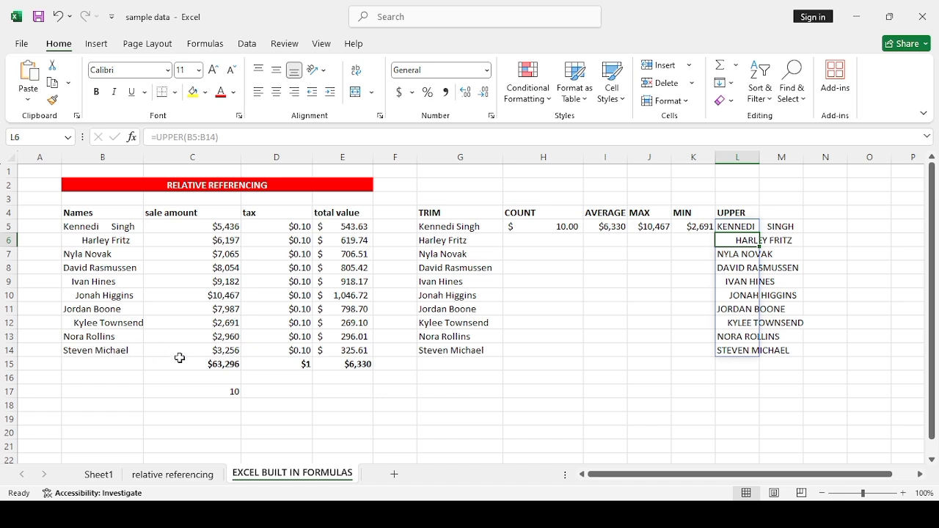
- Widen column L so the uppercase names fit within it
click(808, 245)
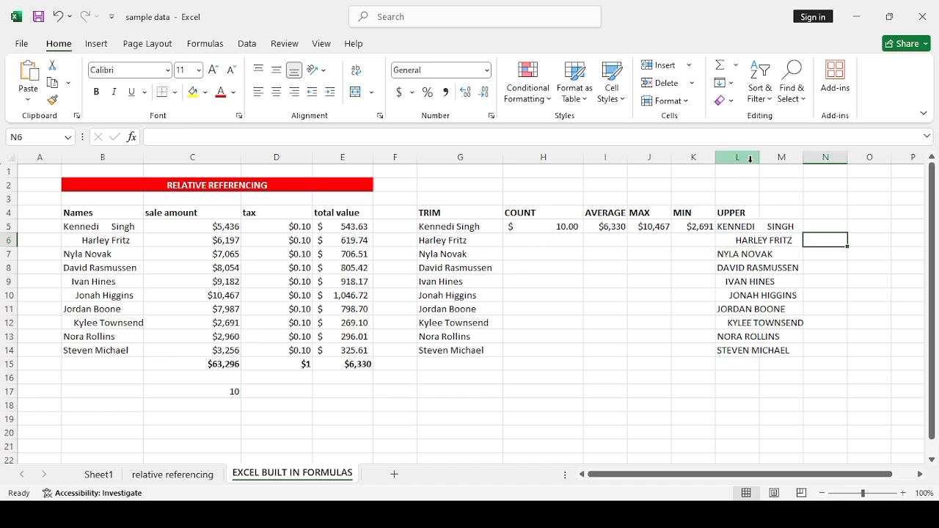
drag(759, 162, 801, 160)
click(811, 211)
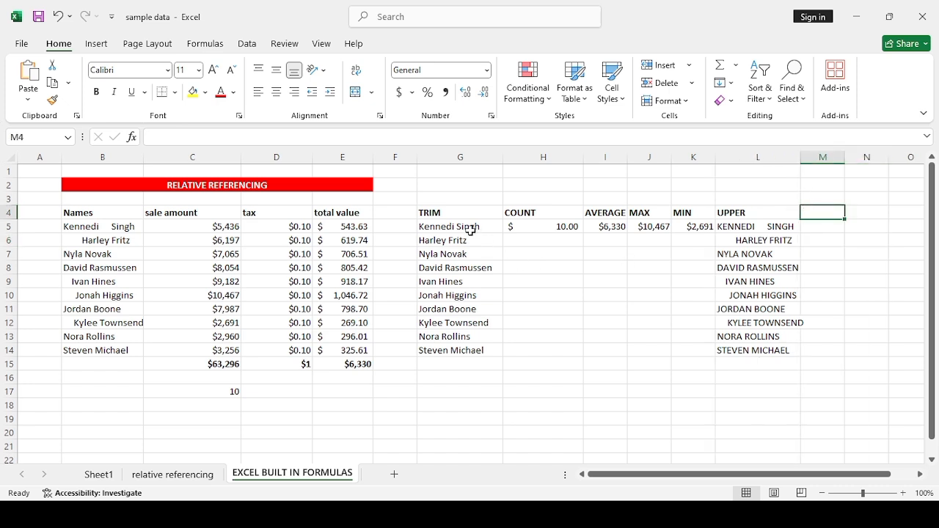
drag(454, 364, 451, 376)
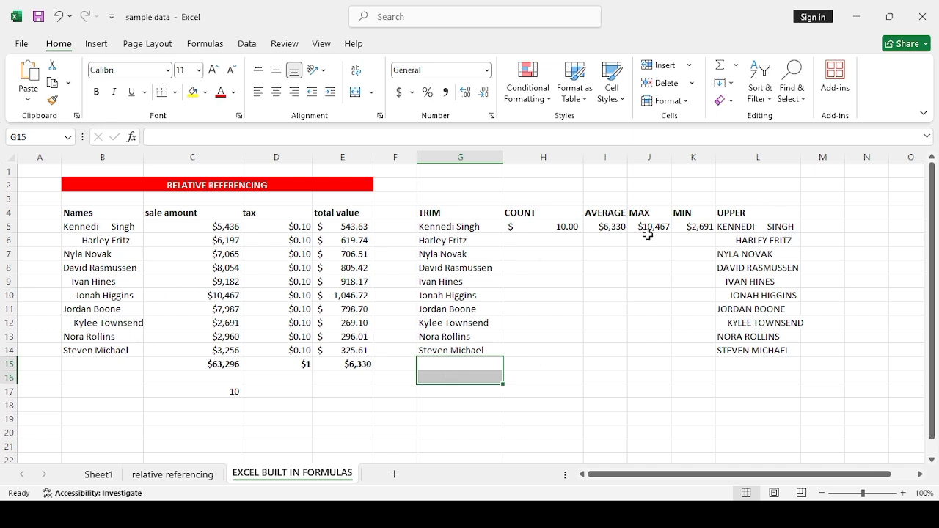
- Enter the heading LOWER in cell M4
click(811, 213)
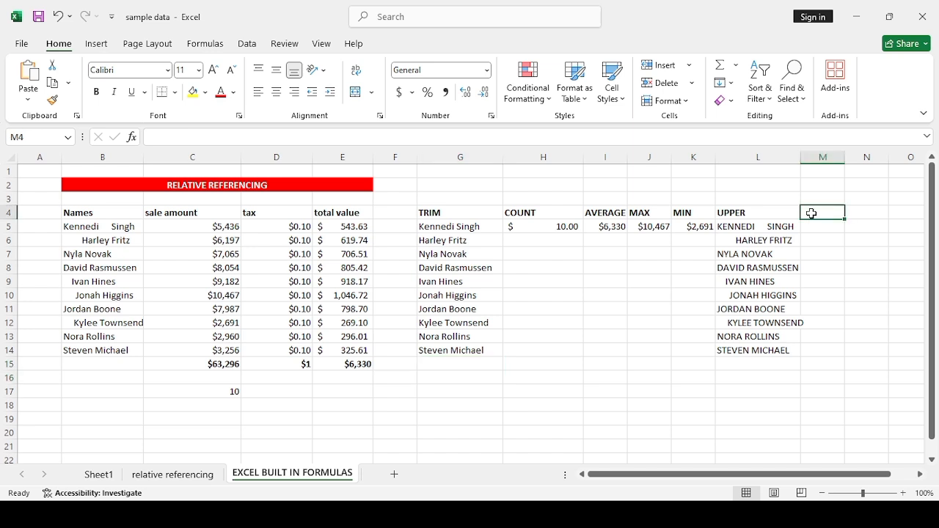
text(LOWE)
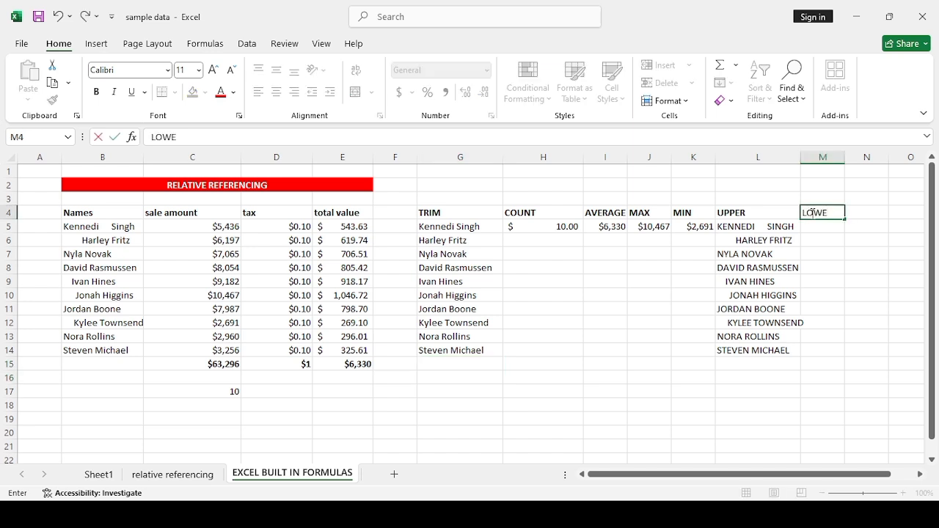
text(R)
key(Return)
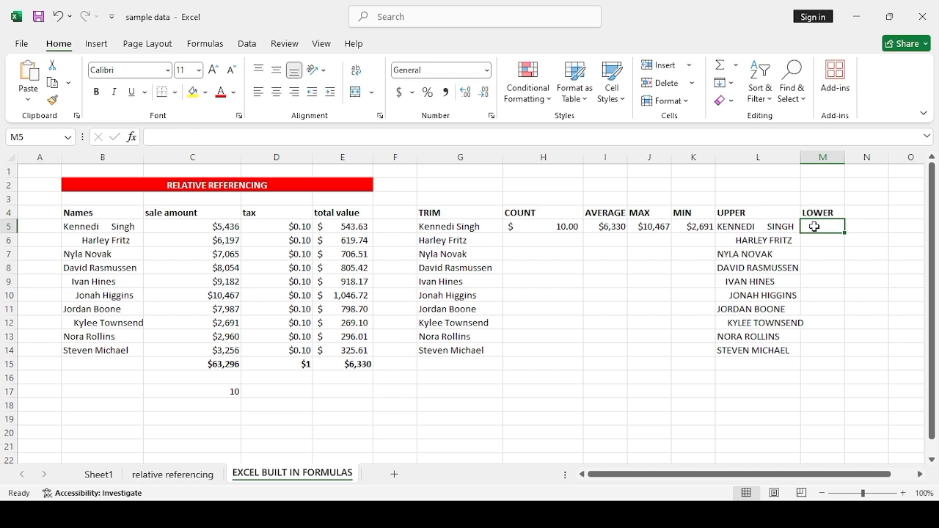
- Enter the formula =LOWER(L5:L14) in cell M5 to convert the uppercase names to lowercase, using the explicit range instead of L5#
text(=)
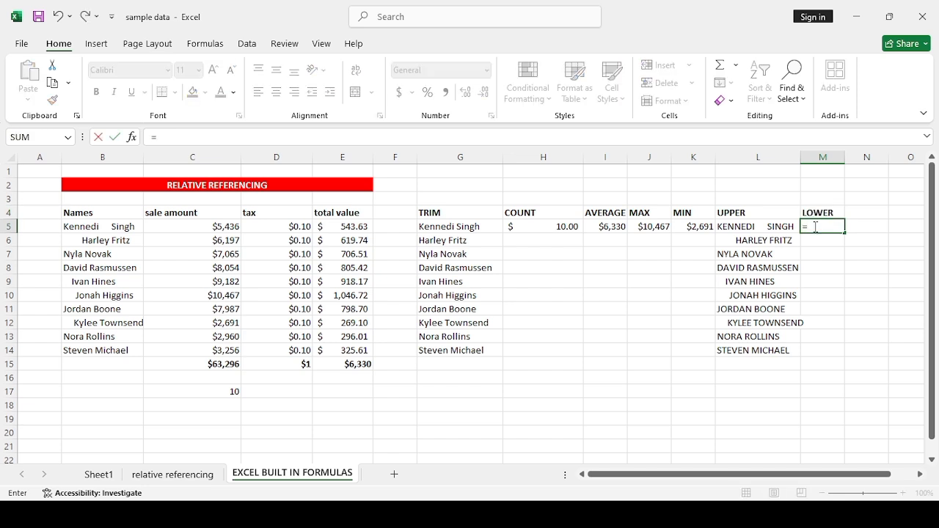
text(LOWER)
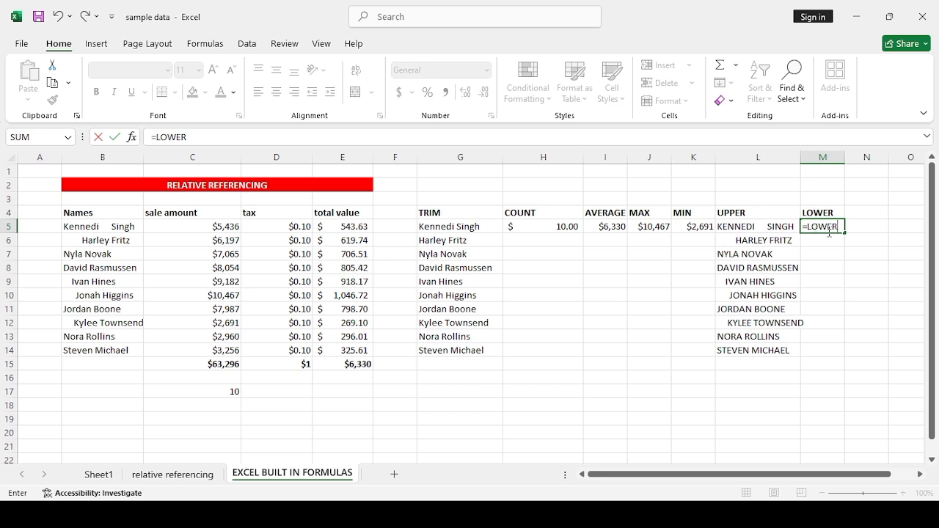
text(()
drag(755, 227, 754, 350)
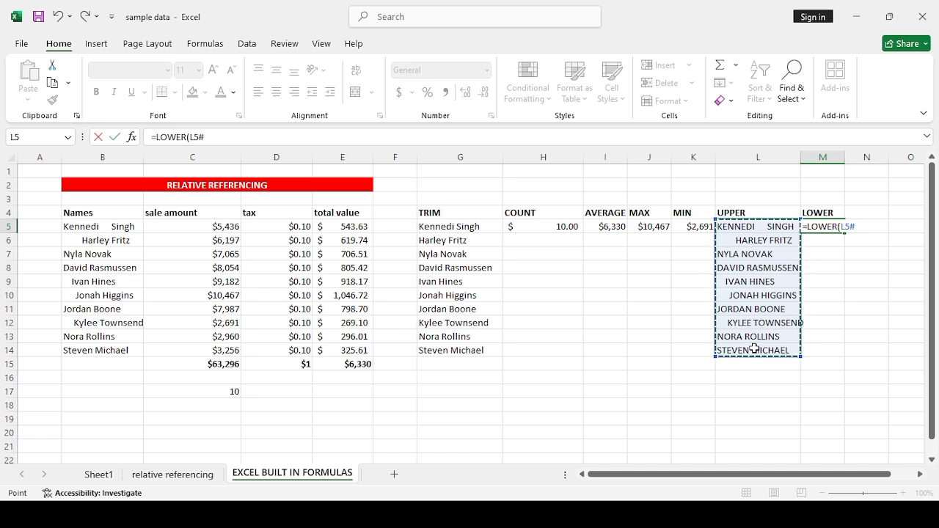
text())
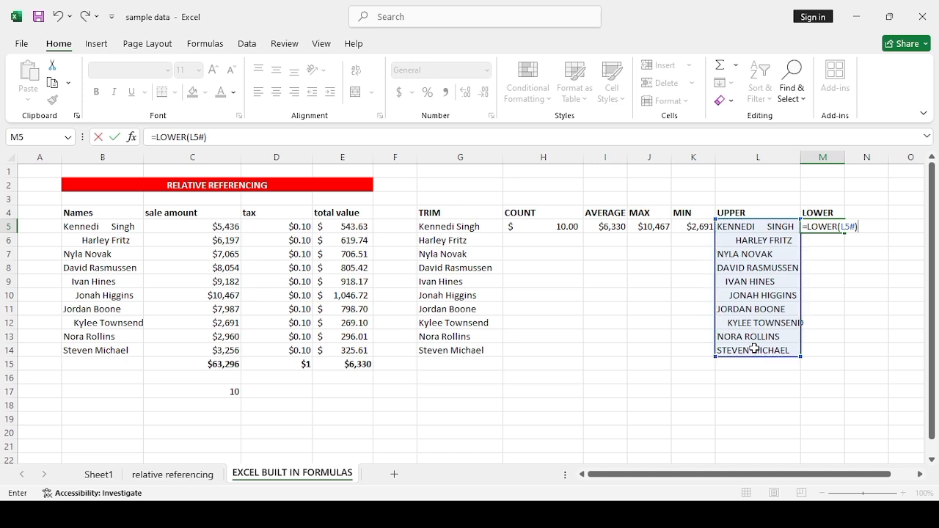
key(BackSpace)
key(BackSpace)
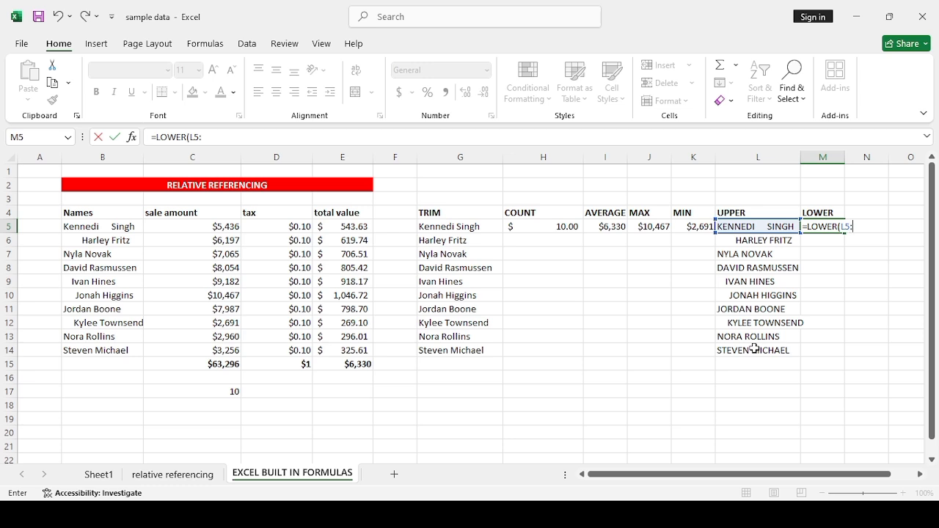
text(L14)
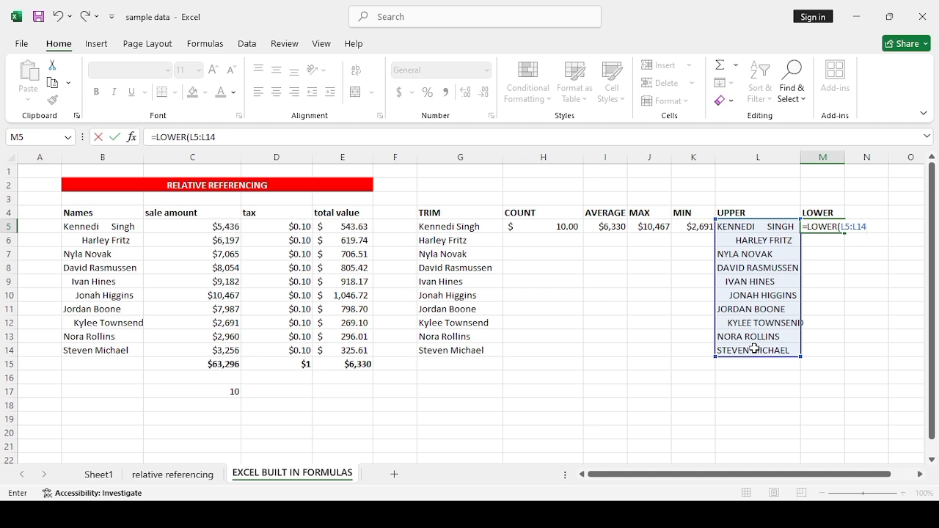
text())
key(Return)
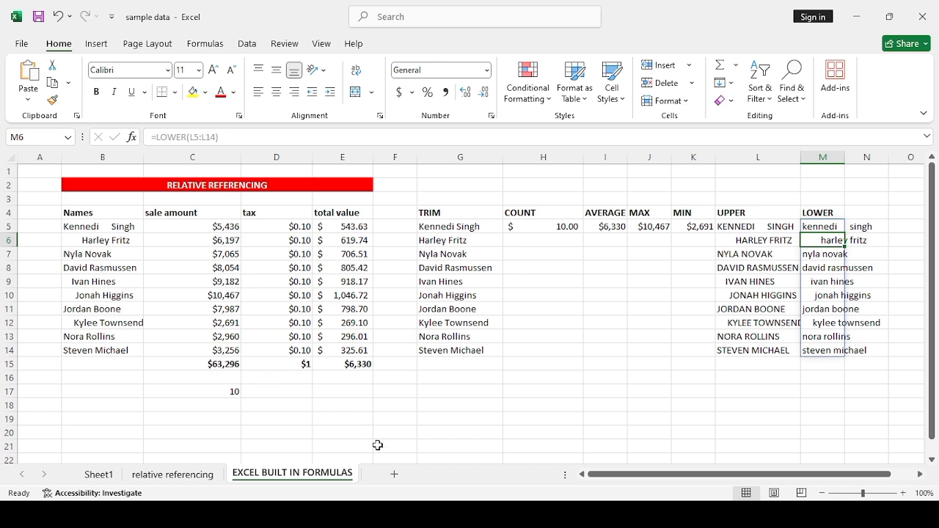
- Add a new worksheet after EXCEL BUILT IN FORMULAS and name it Absolute Referencing
click(394, 477)
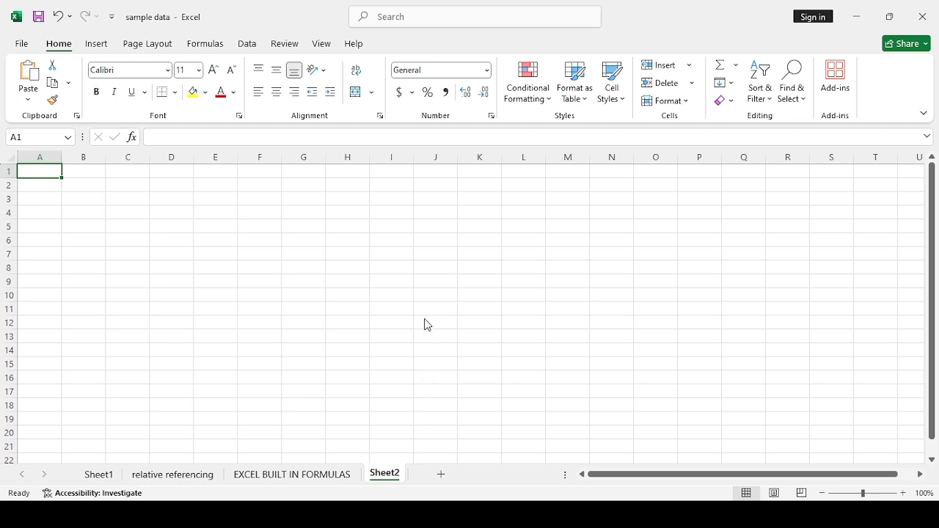
text(A)
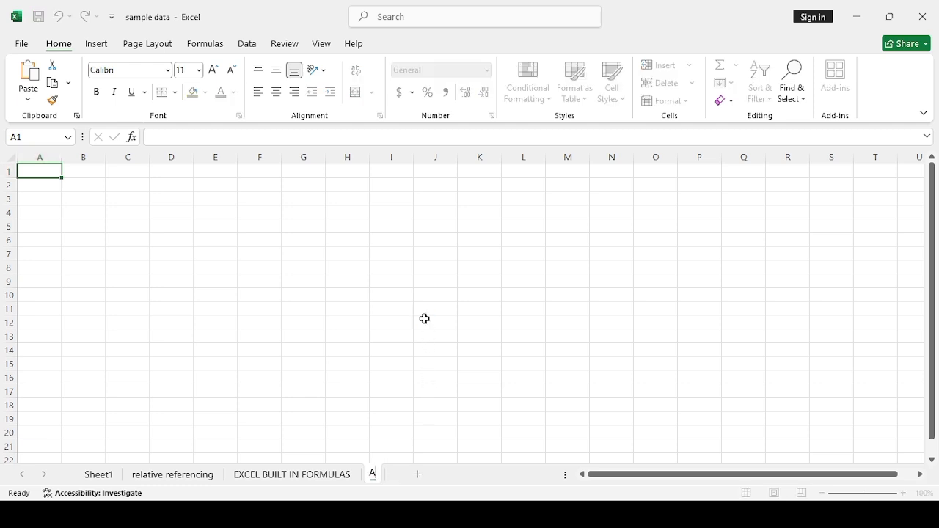
text(bsolu)
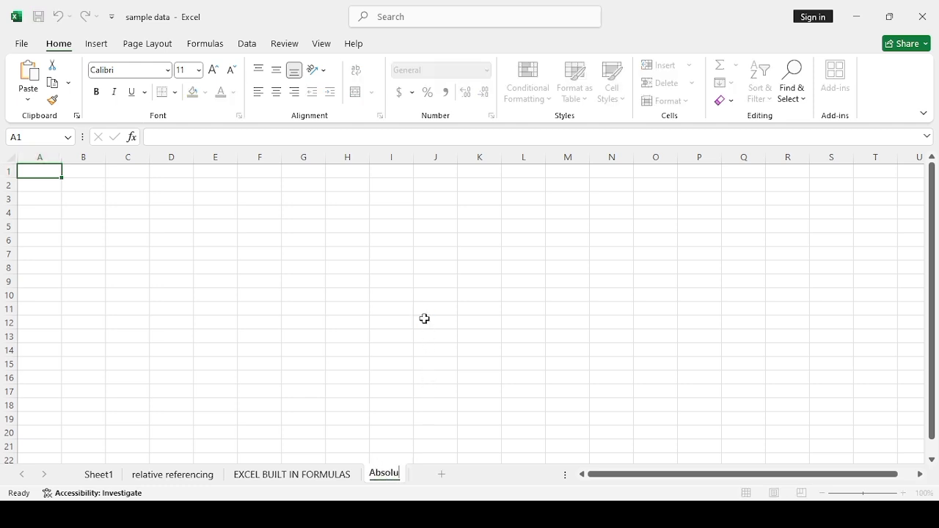
text(te Refere)
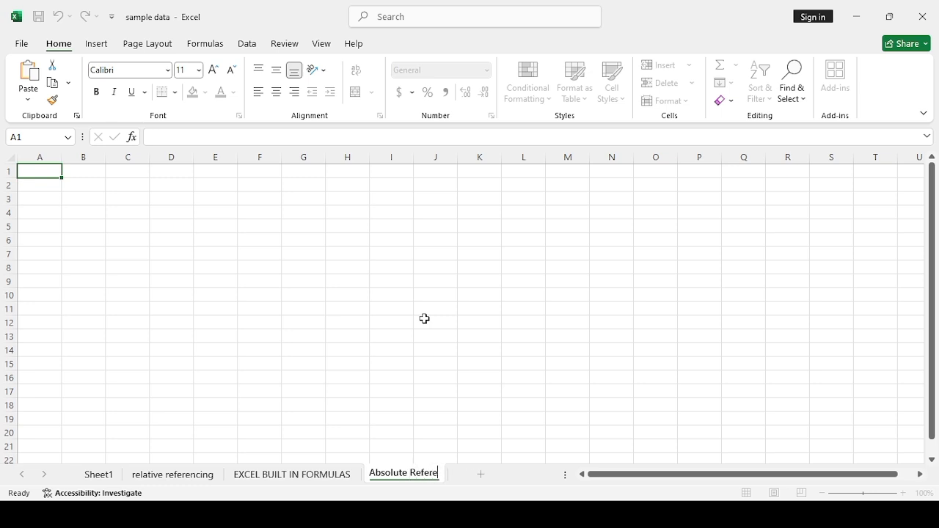
text(ncing)
key(Return)
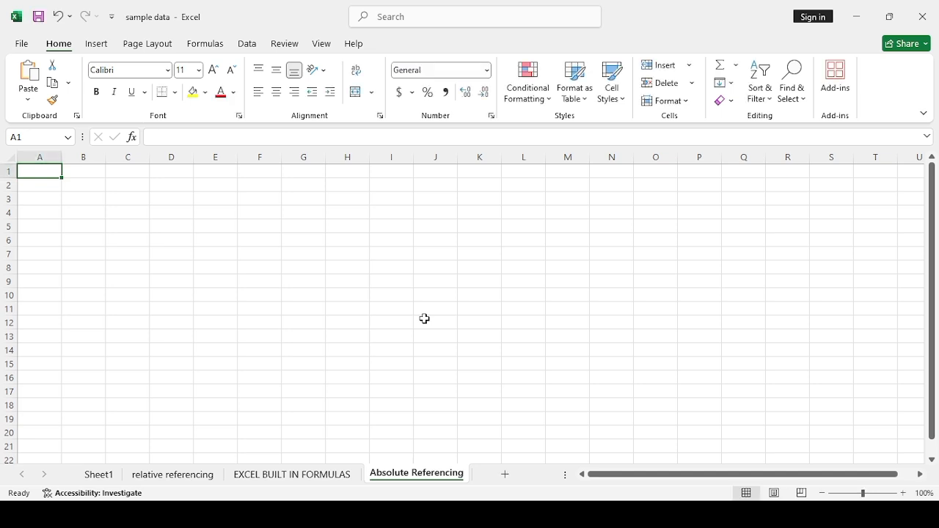
- Copy the range A2:F15 from the relative referencing sheet and paste it at cell B3 of the Absolute Referencing sheet
click(165, 477)
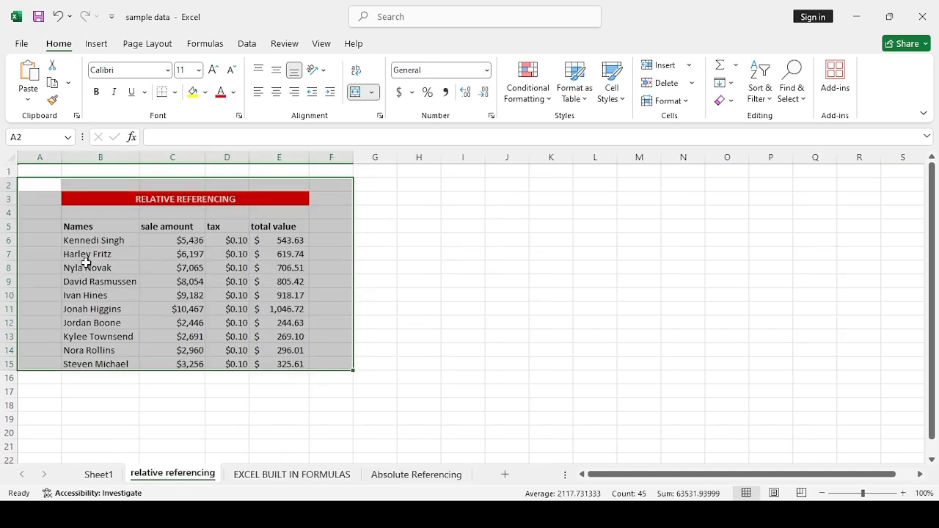
key(ctrl+c)
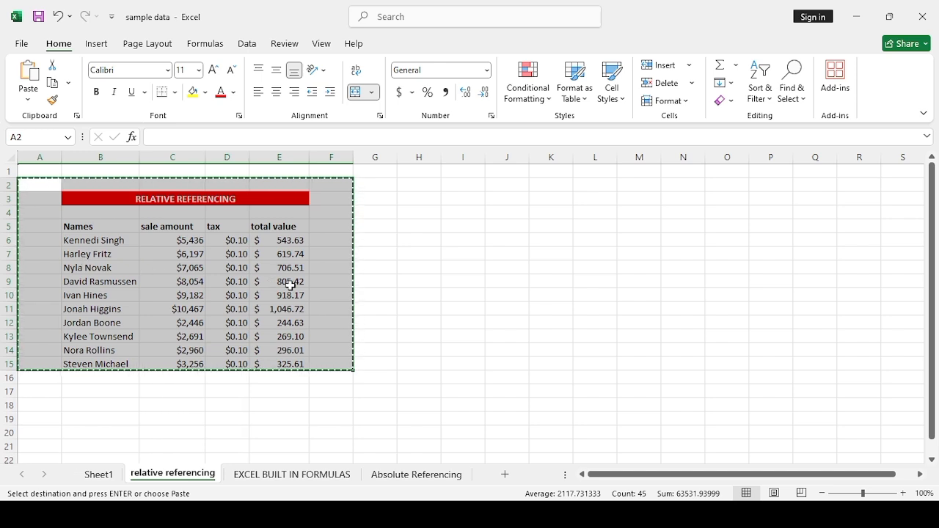
click(396, 480)
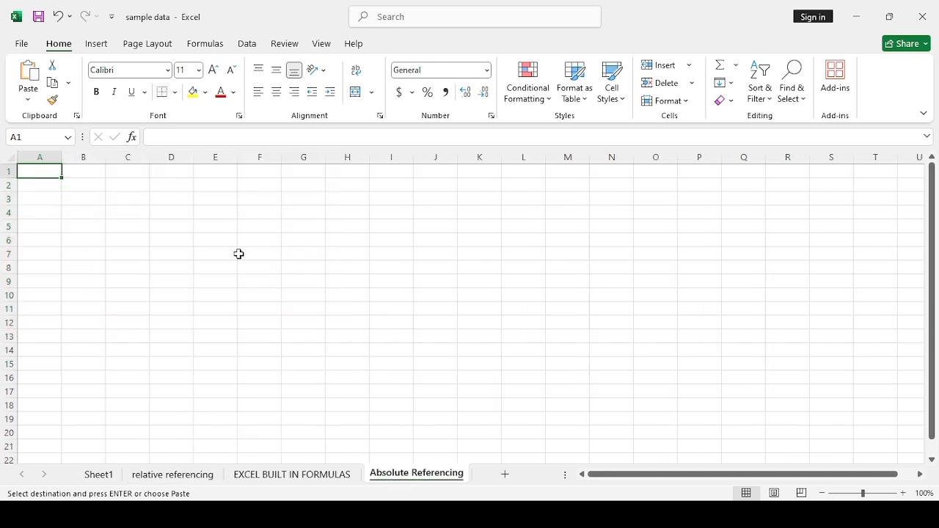
click(77, 202)
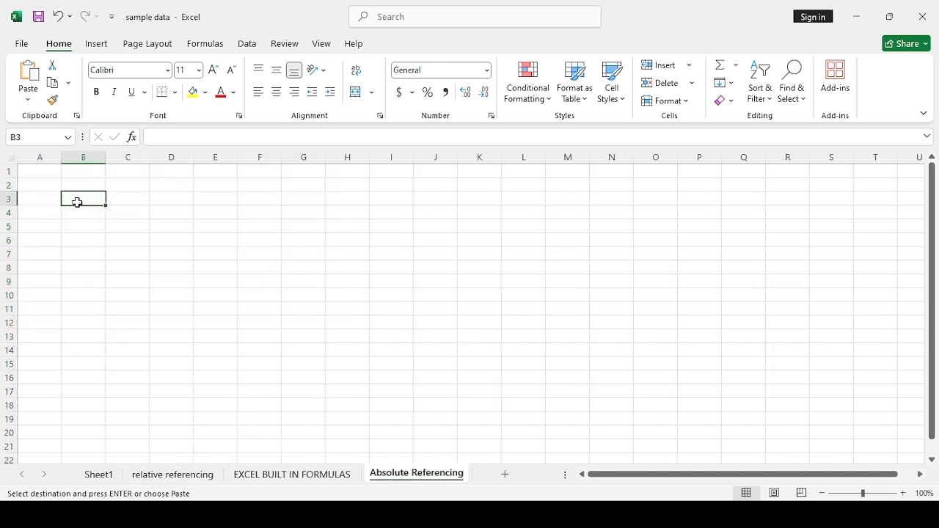
key(ctrl+v)
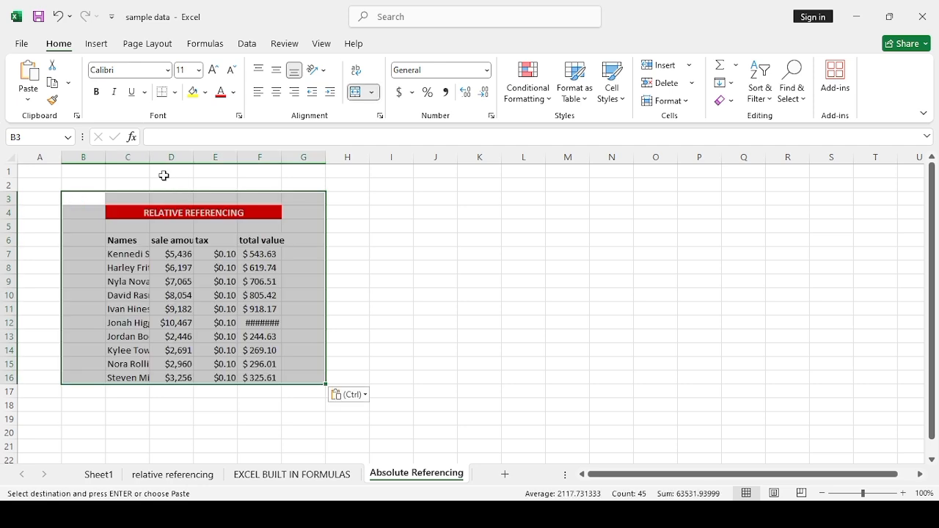
- Widen columns C through F so the pasted names, headings and total values are fully readable
drag(149, 155, 267, 160)
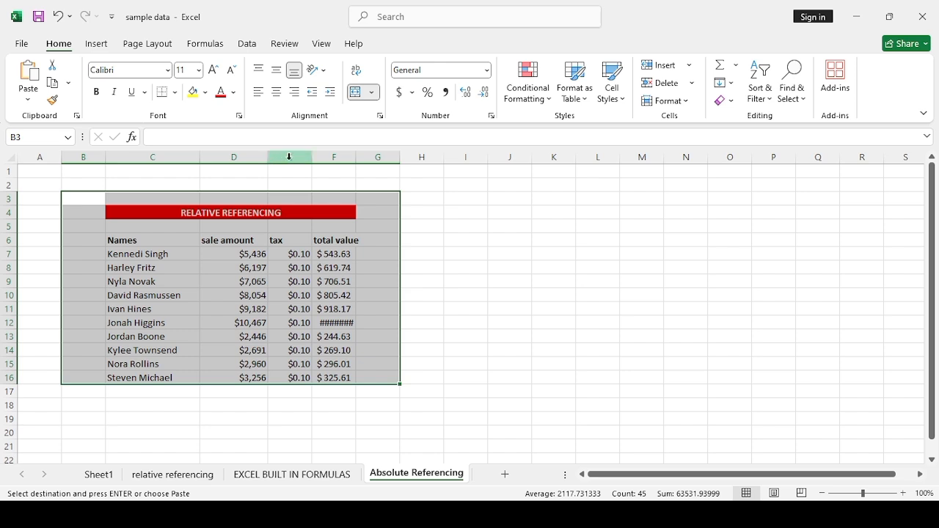
drag(312, 159, 434, 161)
click(544, 294)
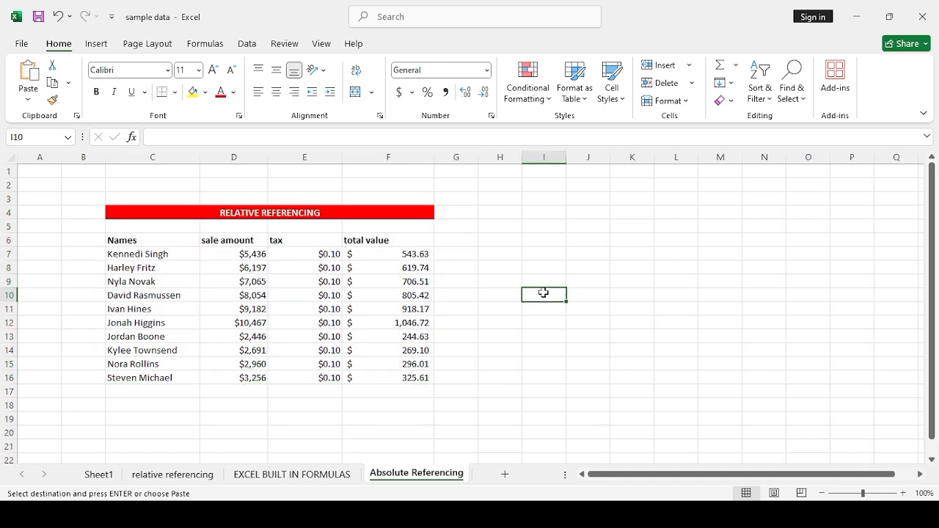
- Change the red banner title in cell C4 to ABSOLUTE REFERENCING
click(249, 215)
double_click(250, 215)
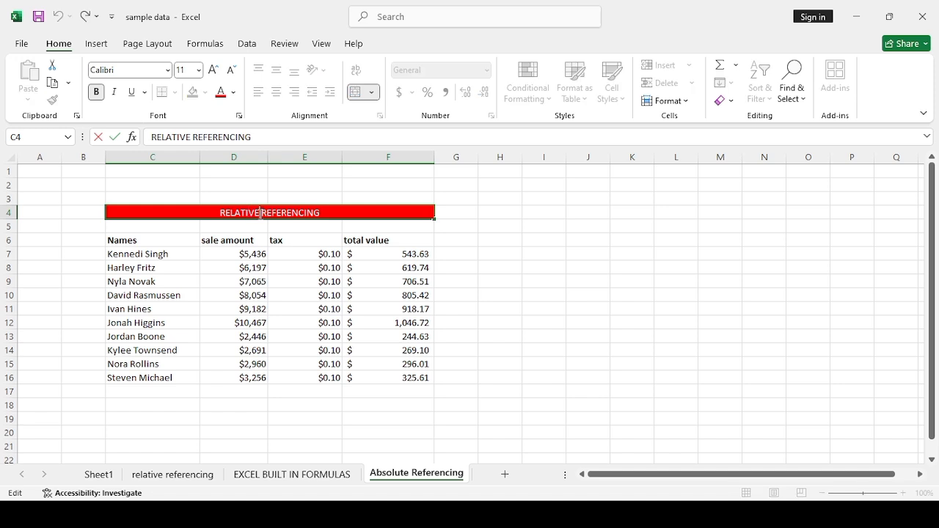
key(BackSpace)
key(BackSpace)
key(BackSpace)
key(BackSpace)
key(BackSpace)
key(BackSpace)
key(BackSpace)
key(BackSpace)
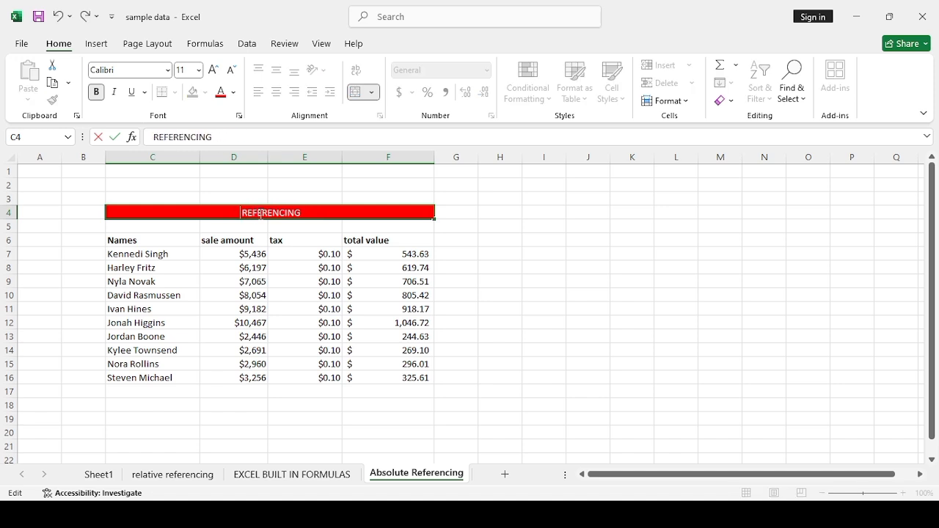
text(a)
key(BackSpace)
text(ABSOLUT)
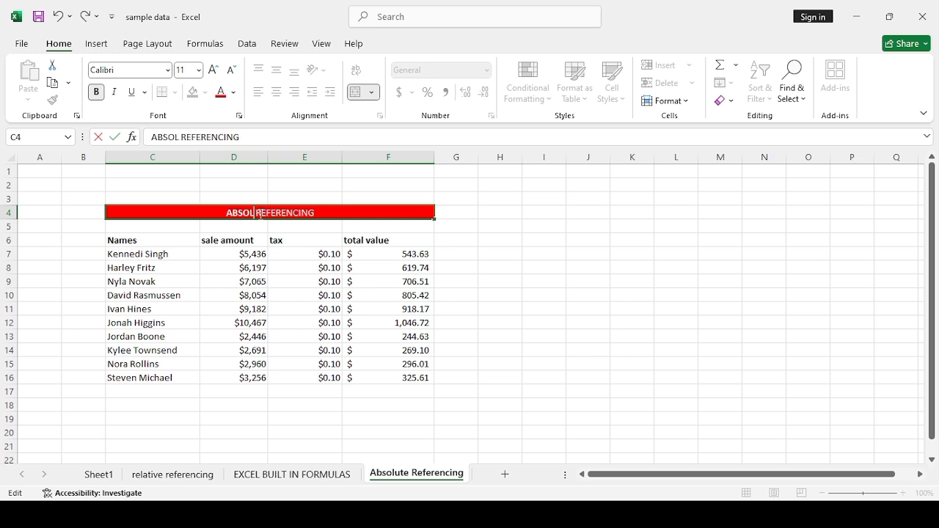
text(E)
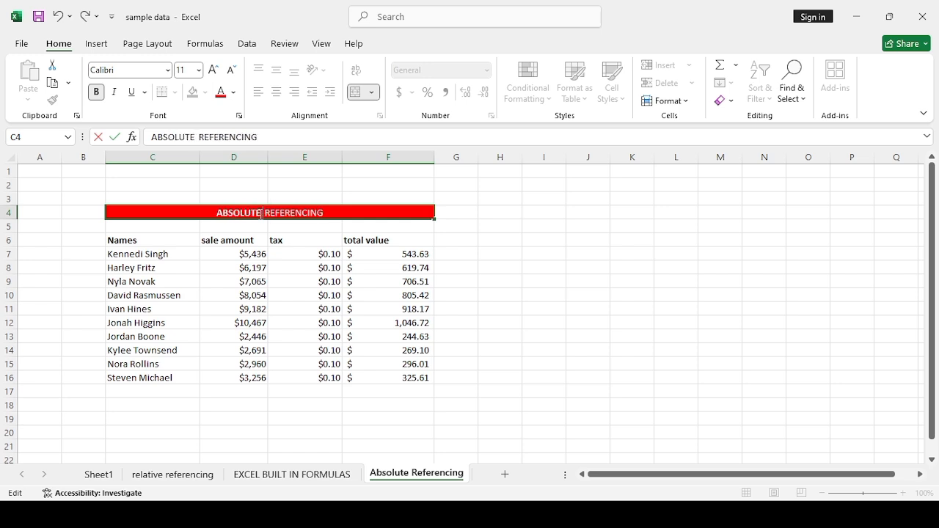
click(524, 287)
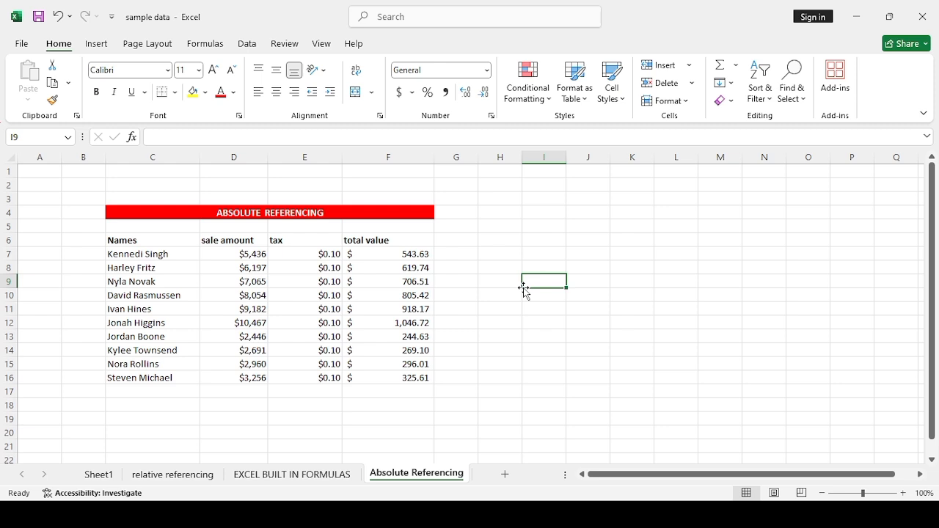
- Examine the total value formulas on the Absolute Referencing sheet and on the relative referencing sheet, returning to the Absolute Referencing sheet
click(413, 309)
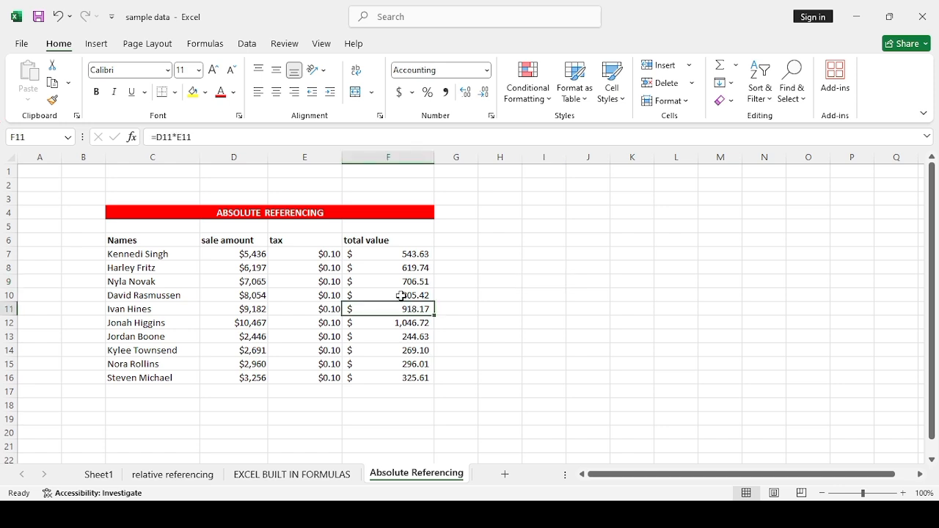
click(469, 260)
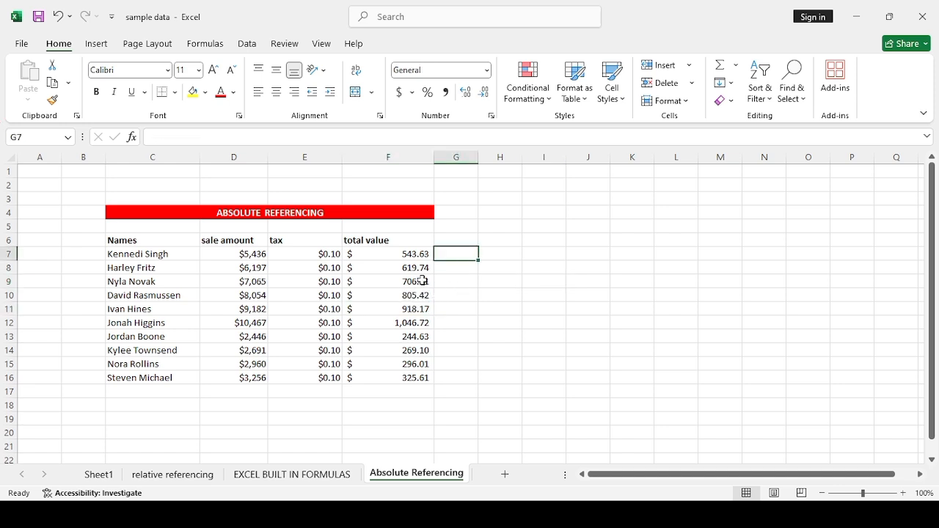
click(173, 475)
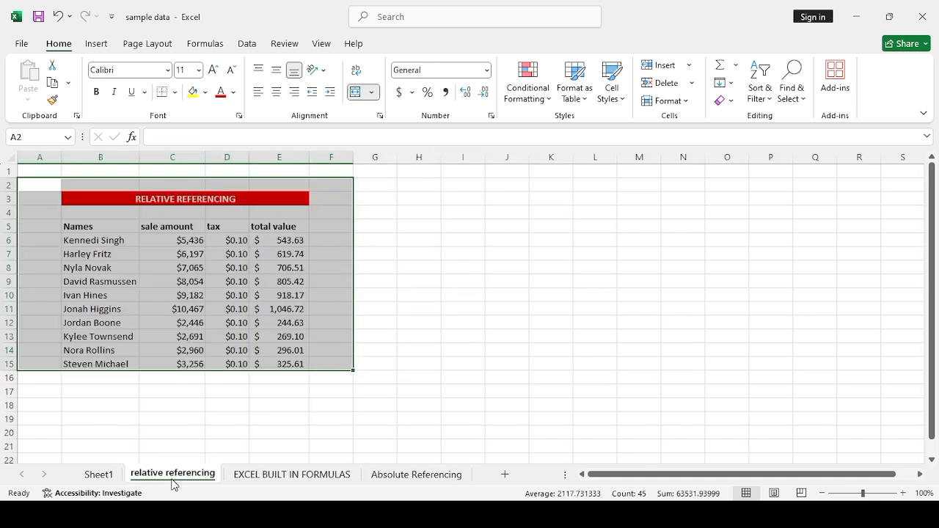
click(304, 224)
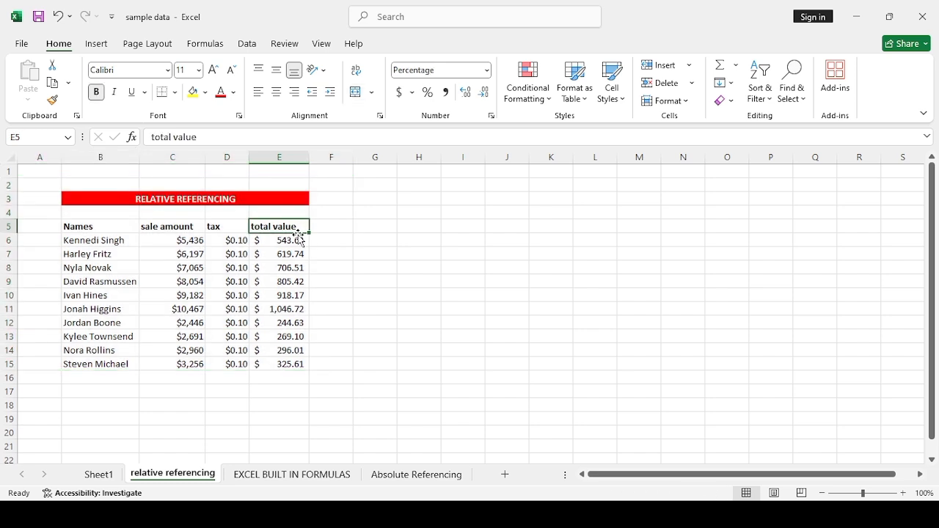
click(301, 237)
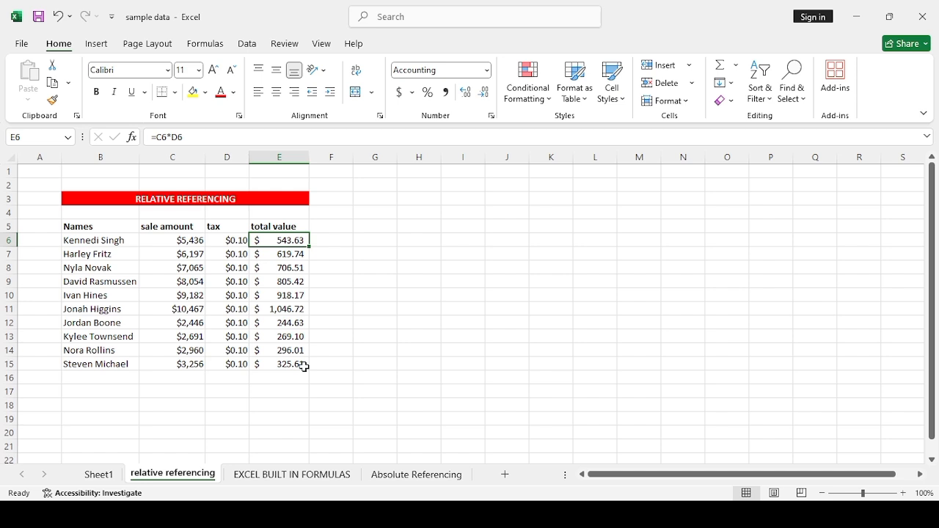
scroll(304, 367, down, 1)
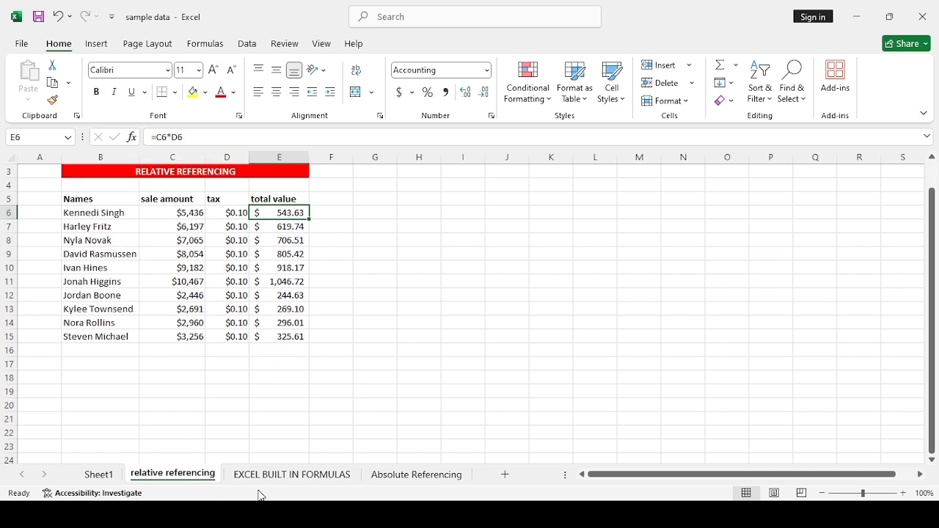
click(390, 477)
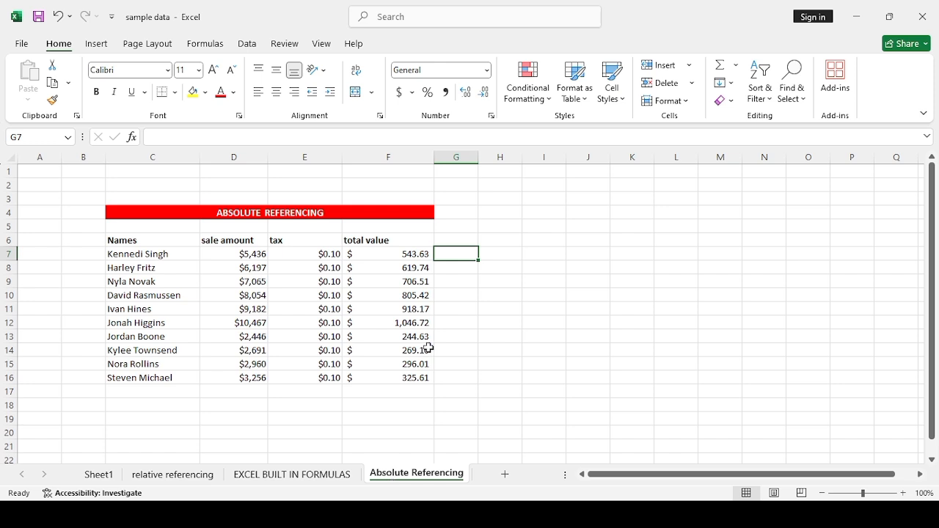
click(459, 229)
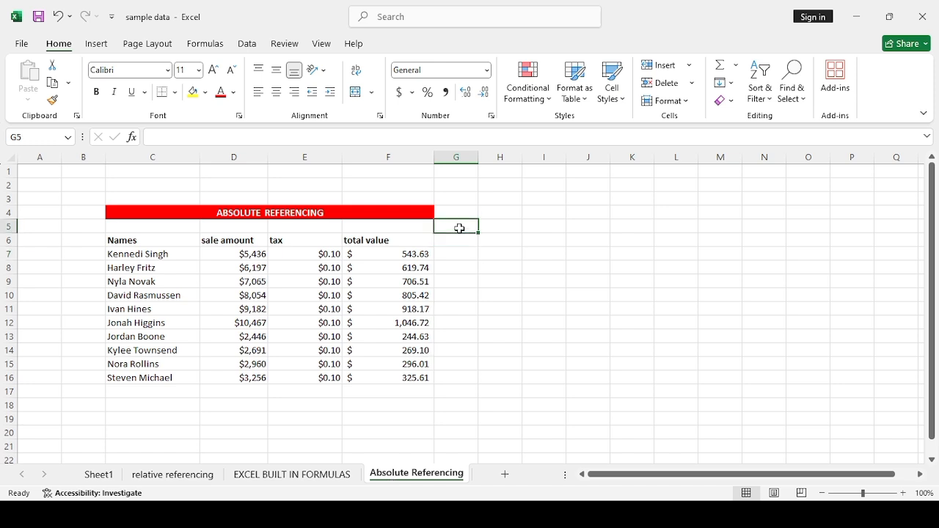
- Delete the entire tax column (column E) from the Absolute Referencing sheet
click(293, 241)
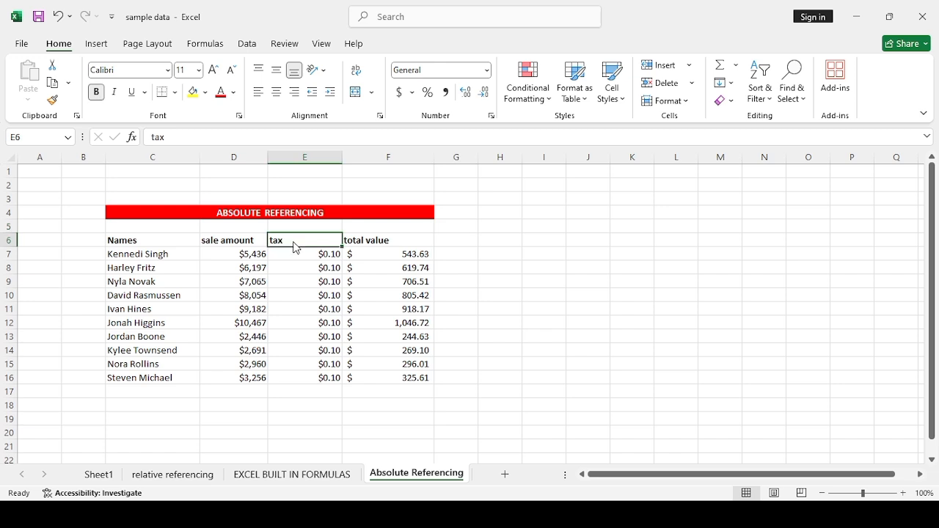
drag(294, 247, 345, 250)
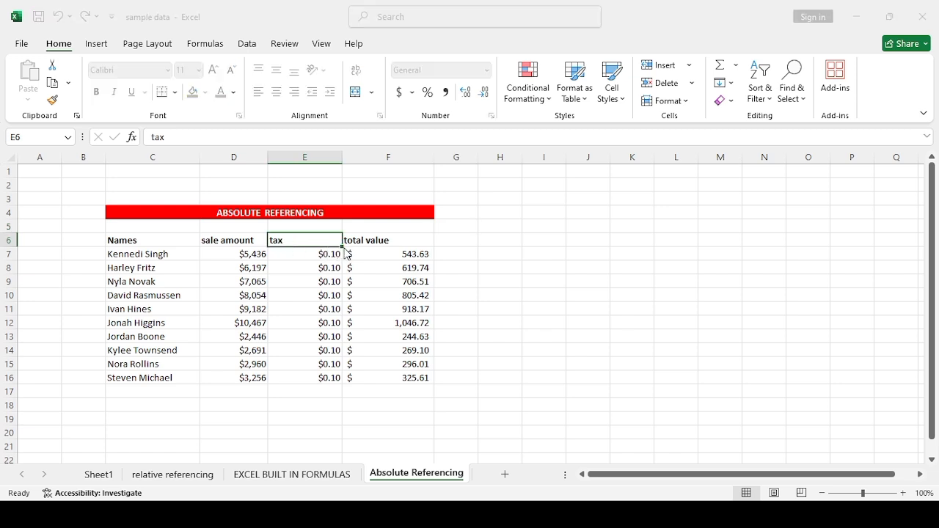
click(333, 311)
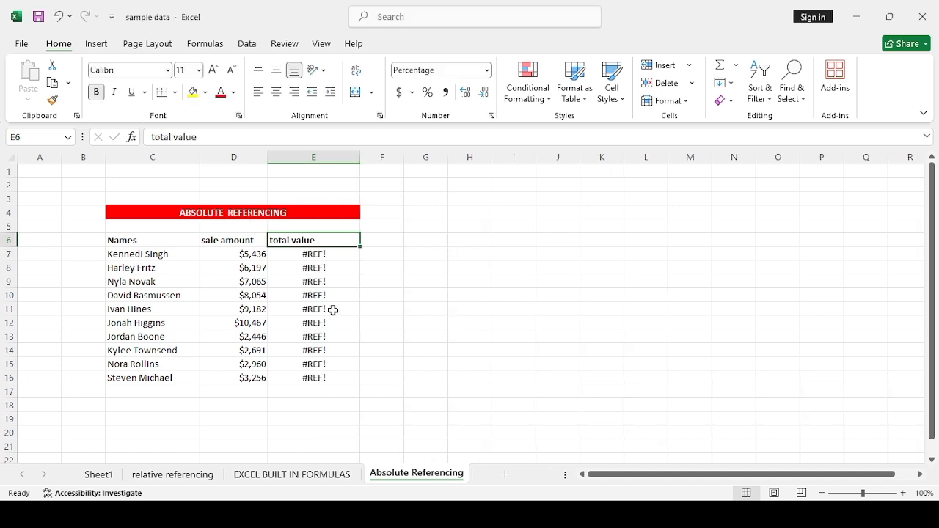
double_click(348, 253)
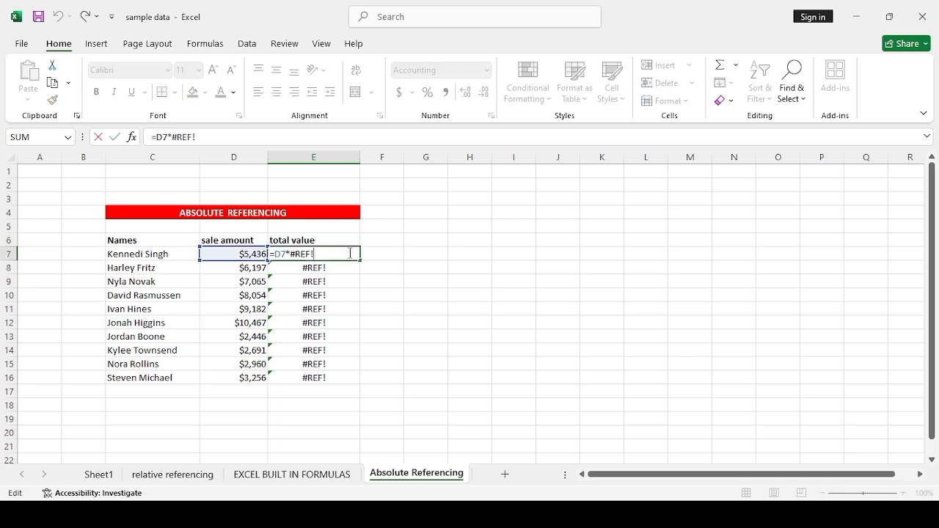
click(410, 308)
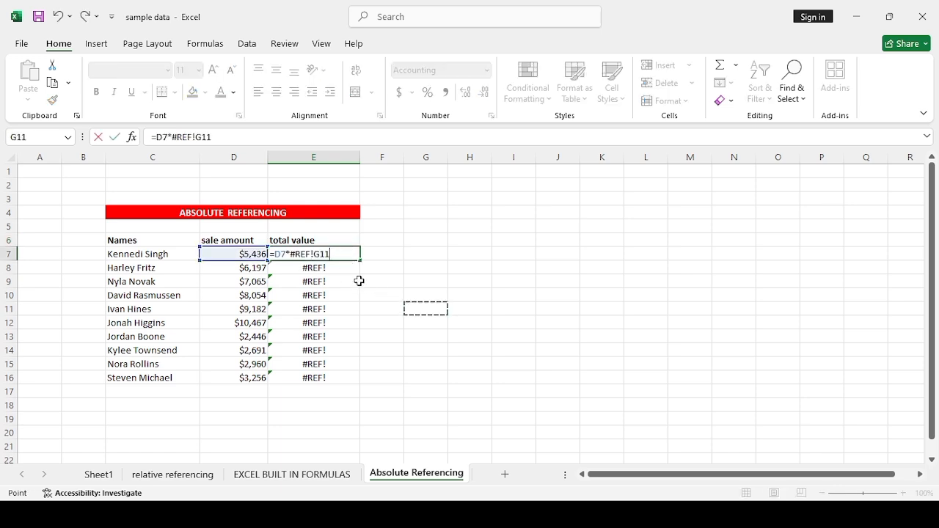
key(Escape)
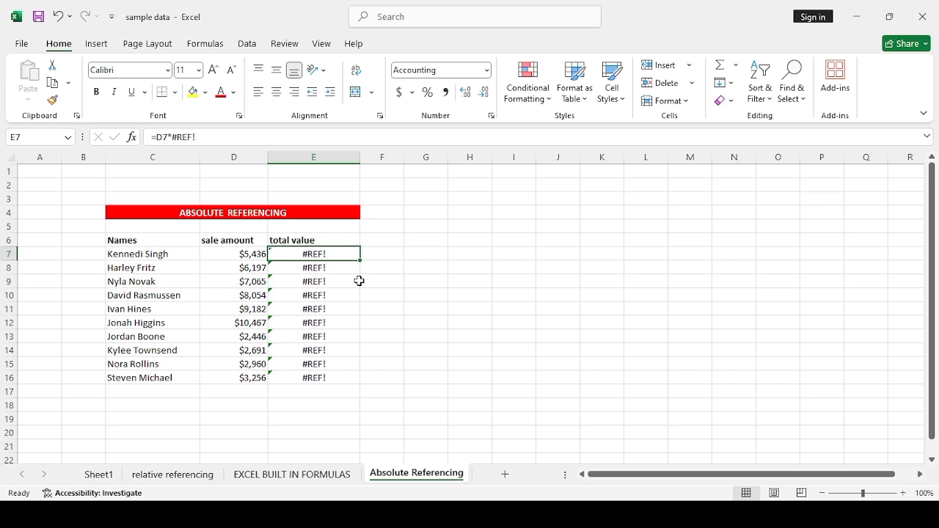
click(398, 287)
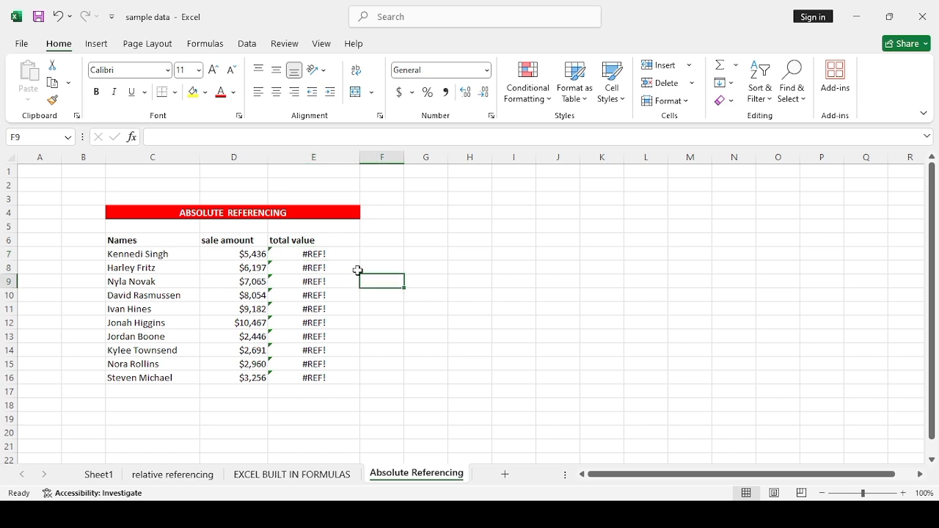
- Clear the broken total value formulas from cells E7:E16, keeping the column heading
drag(324, 254, 321, 374)
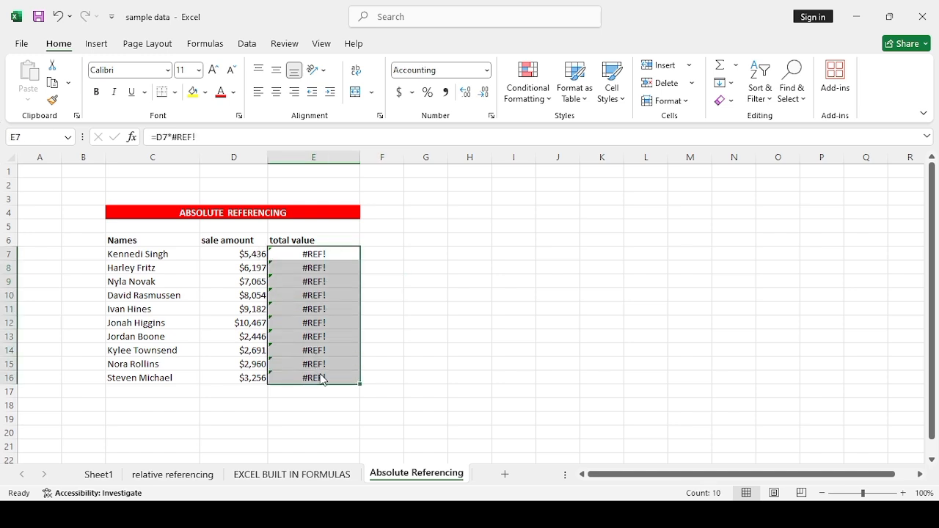
key(Delete)
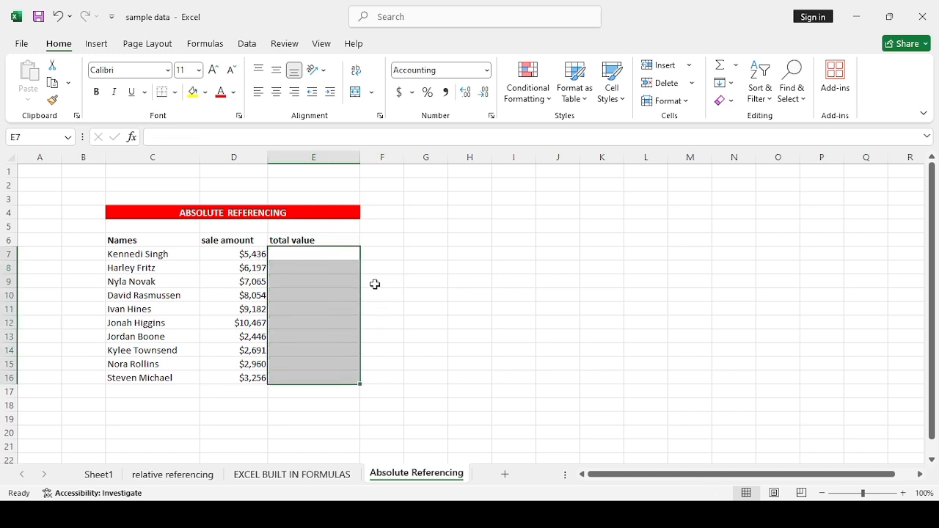
click(418, 280)
- Enter the tax rate 0.10 in cell F6 and label it TAX in cell F5
click(397, 237)
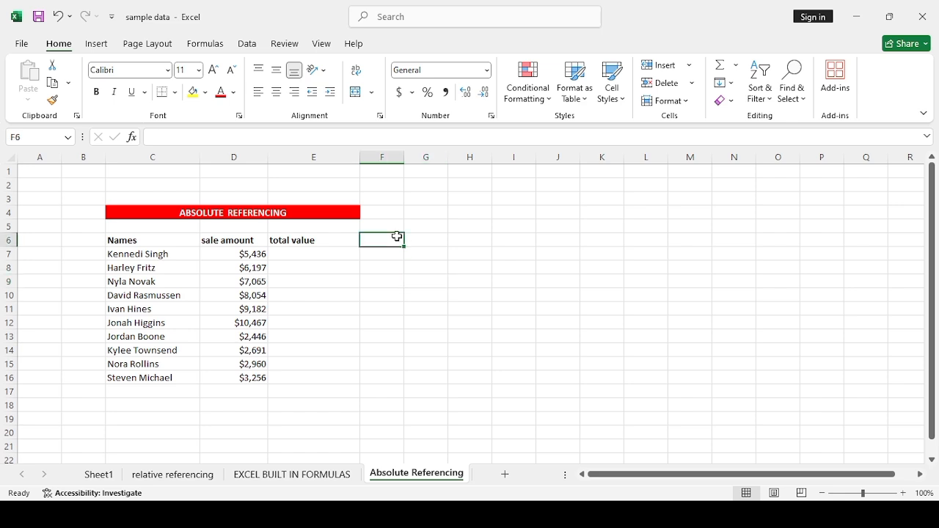
text(0)
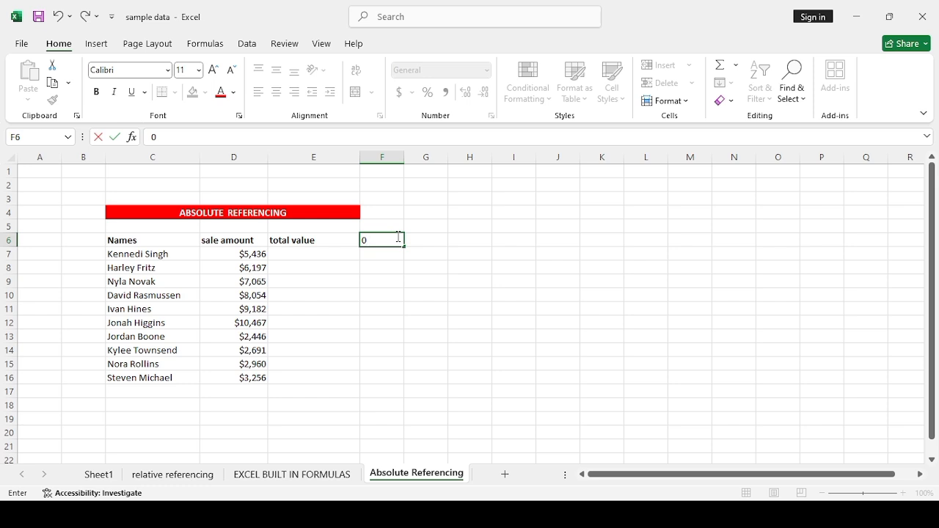
text(.10)
key(Return)
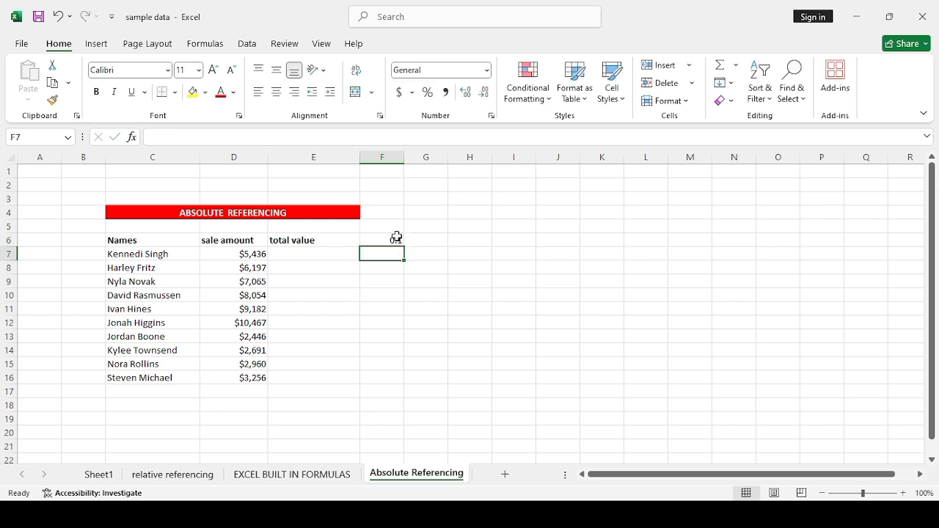
click(388, 228)
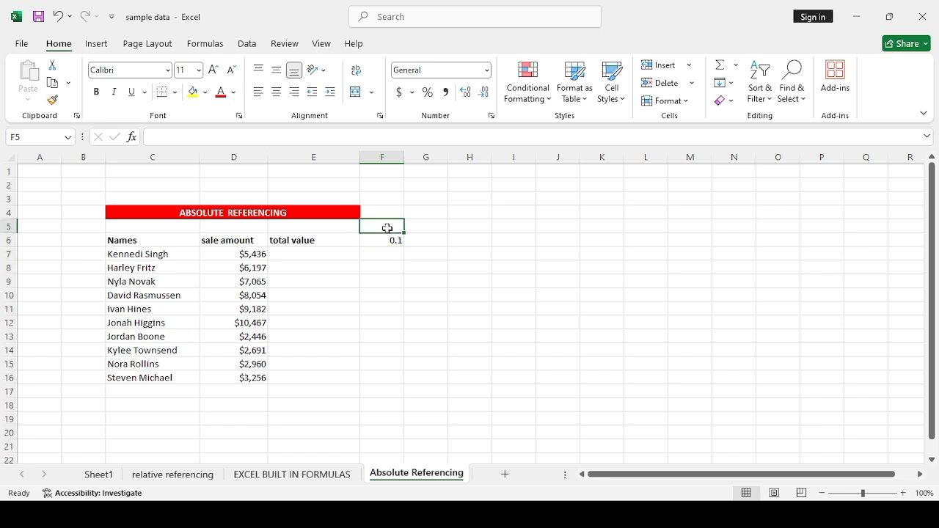
text(TAX)
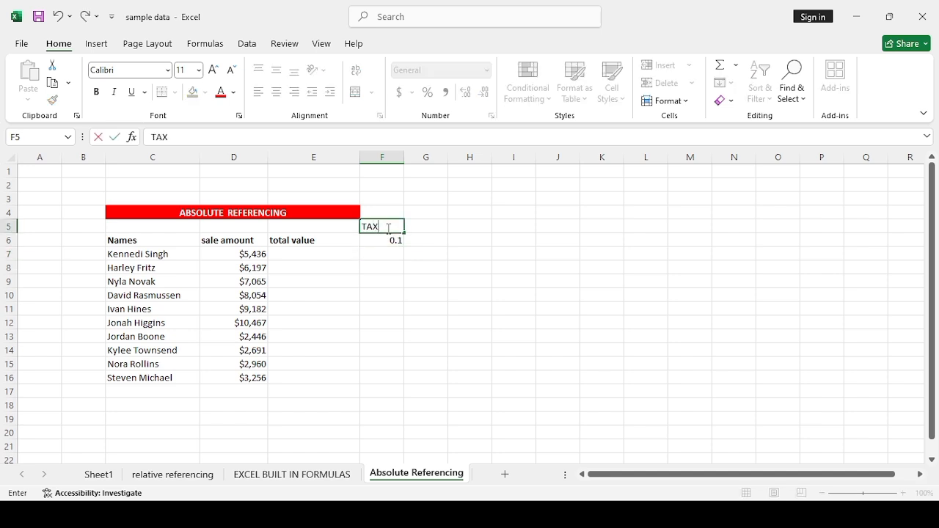
key(Return)
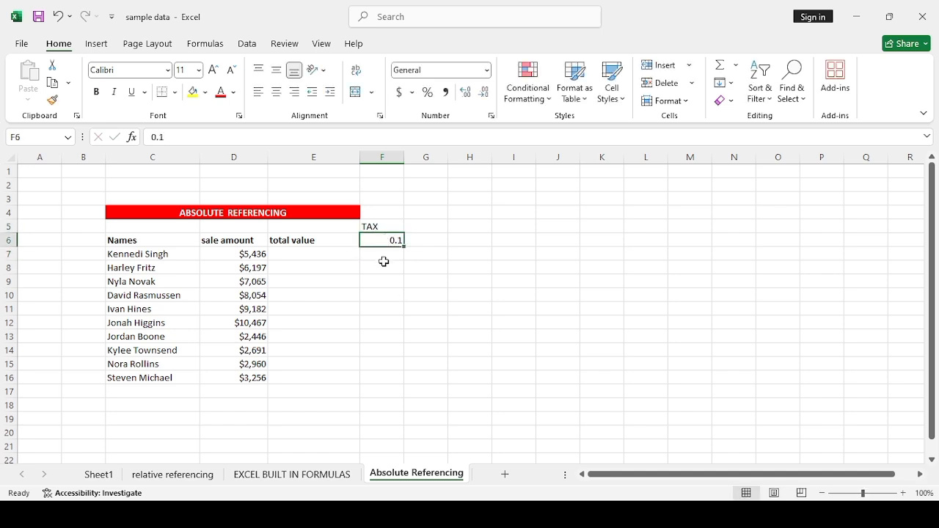
- Bold the TAX label in F5 and enter the formula =D7*F6 in total value cell E7
click(376, 227)
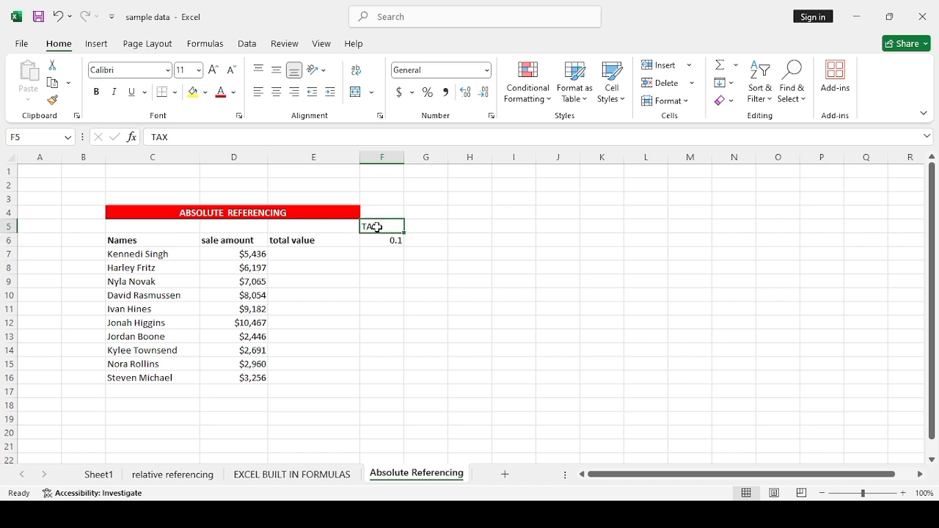
key(ctrl+b)
click(303, 258)
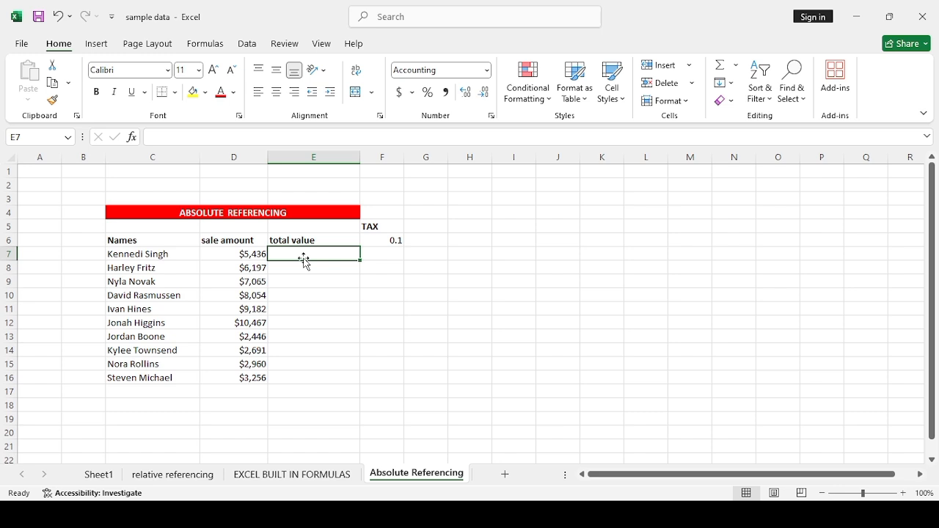
text(=)
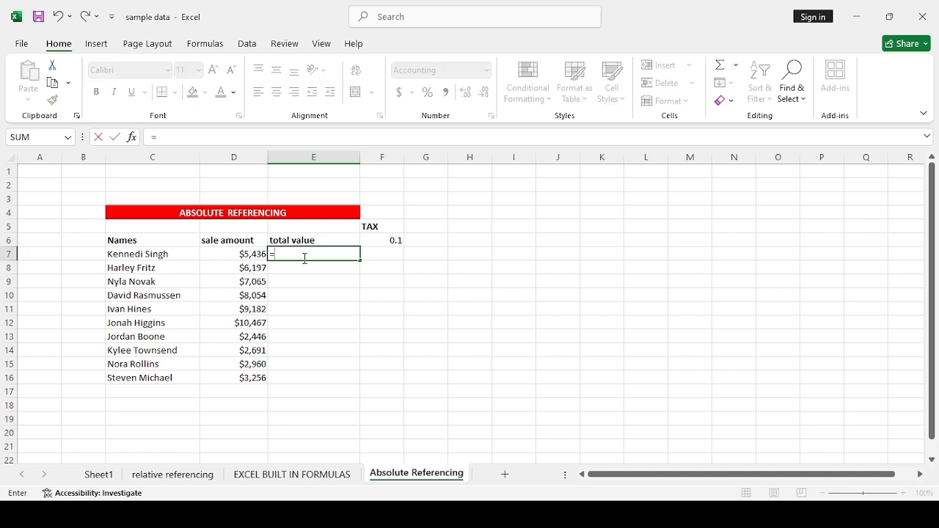
click(257, 256)
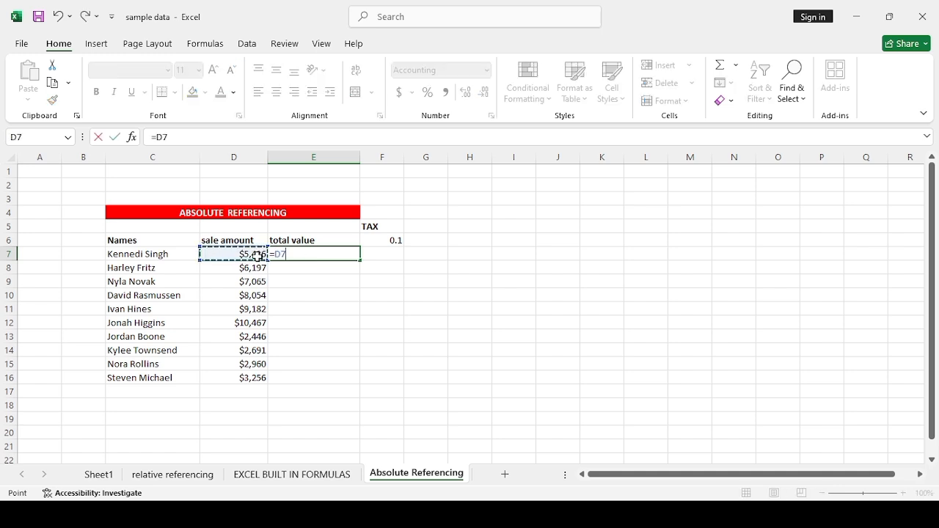
text(*)
click(391, 244)
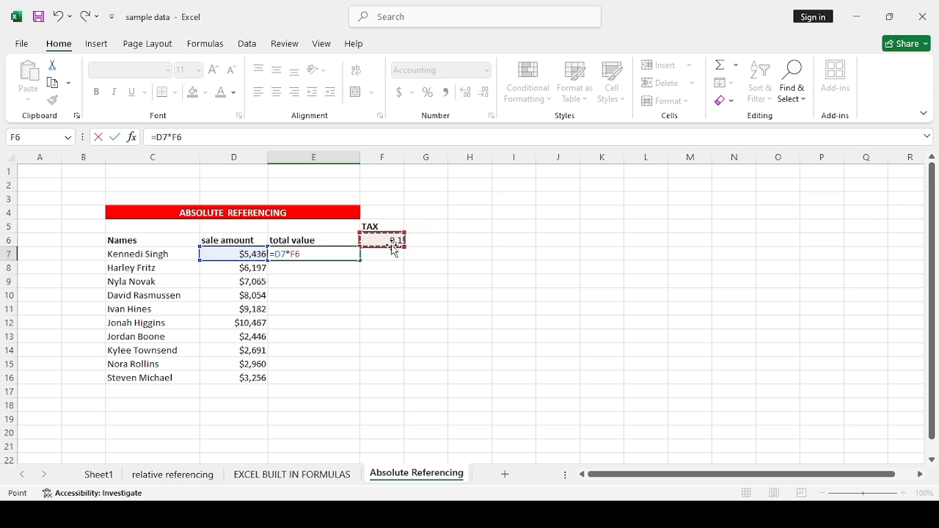
key(Return)
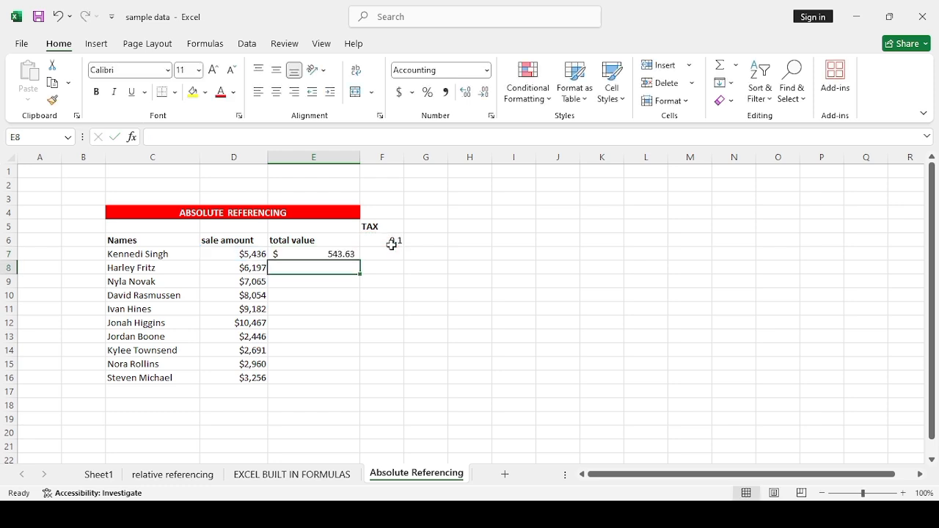
- Fill the E7 formula down through E16 and inspect the copied cell references in E8 and E11
click(325, 257)
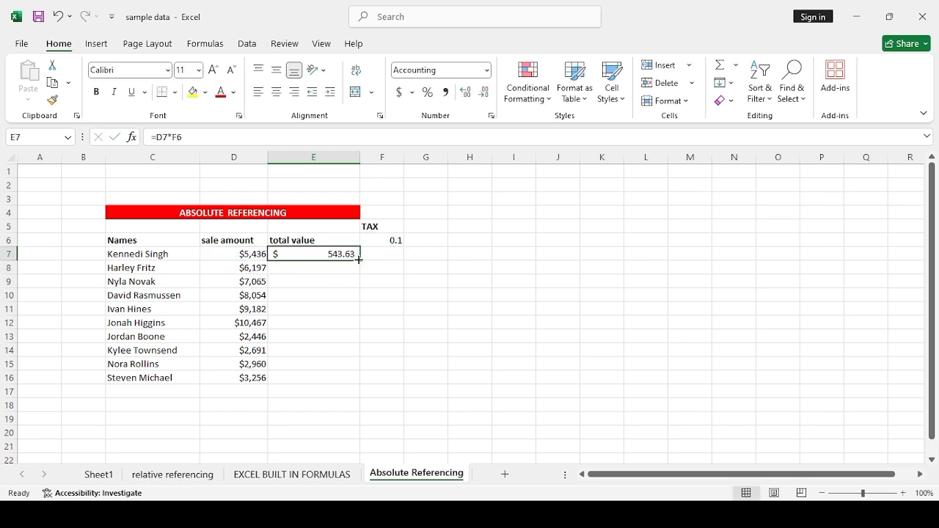
drag(359, 260, 356, 381)
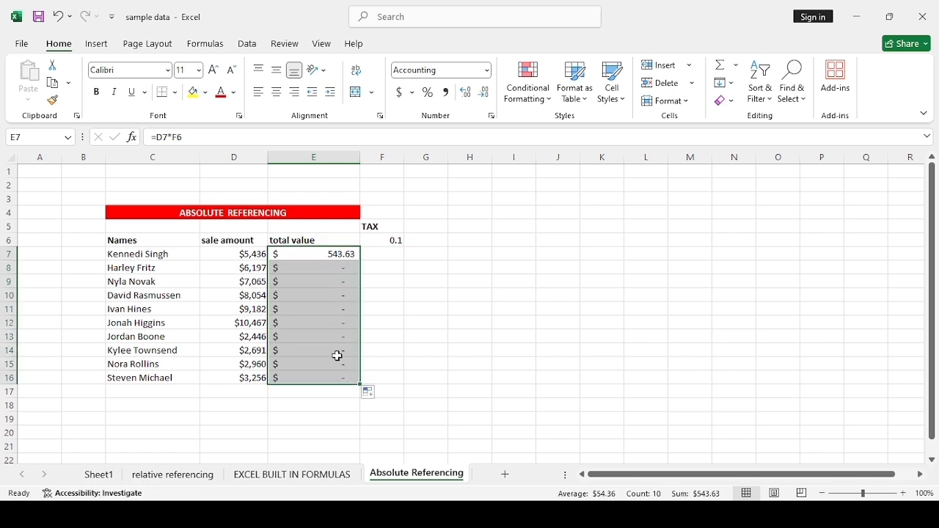
click(416, 320)
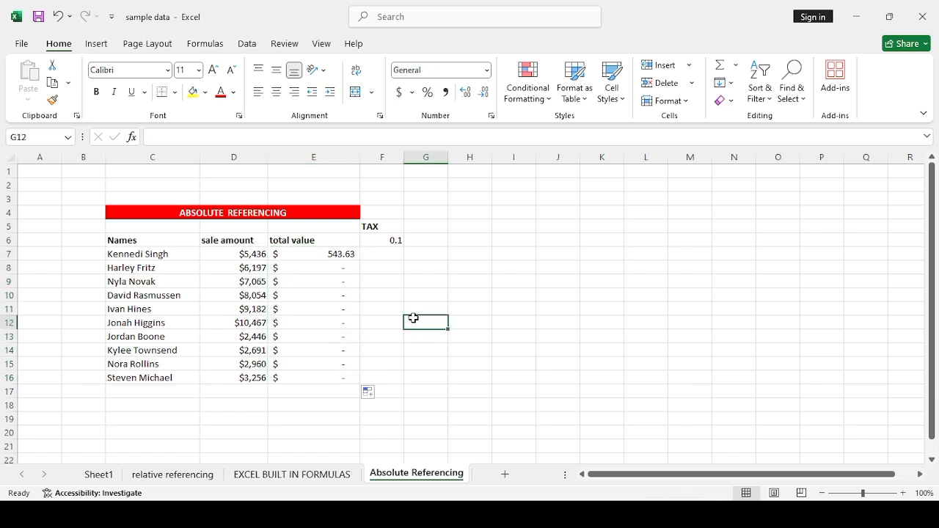
double_click(341, 271)
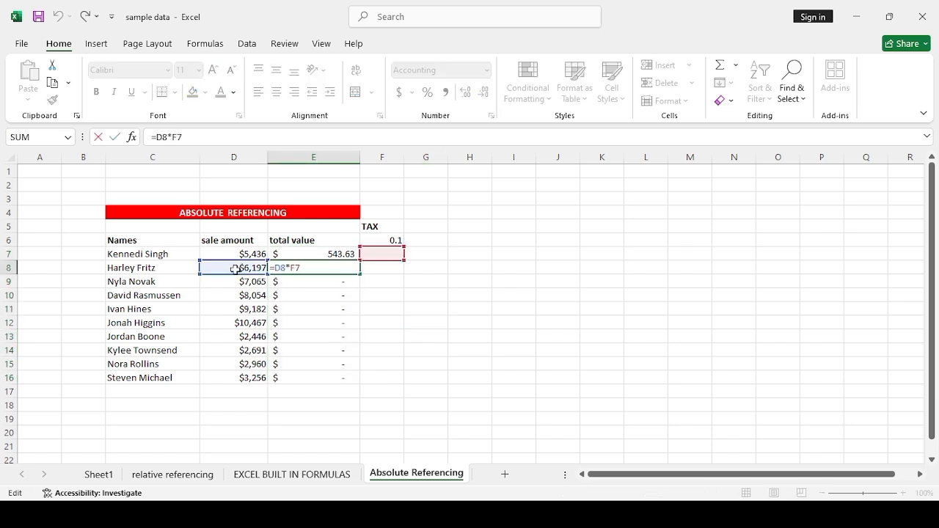
double_click(304, 308)
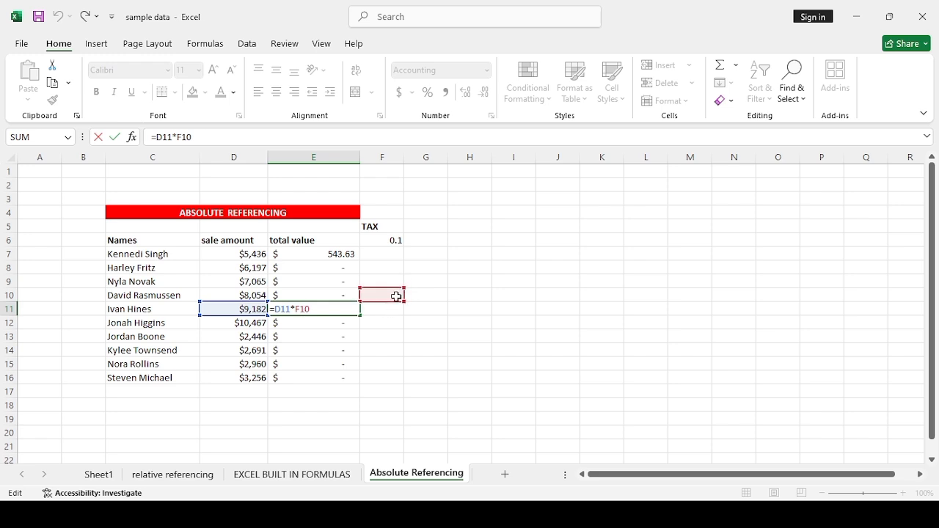
key(ctrl+Return)
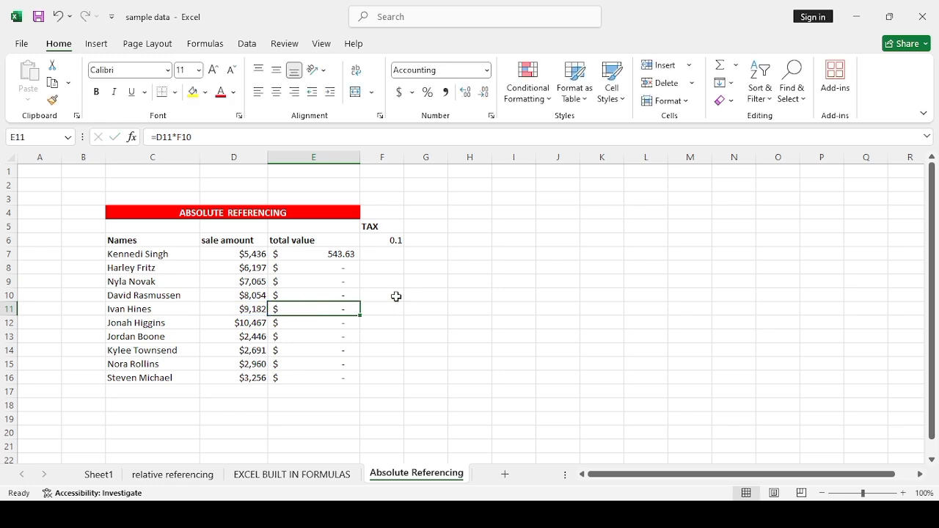
- Make the tax cell reference absolute in E7 so that its formula reads =D7*$F$6
click(391, 243)
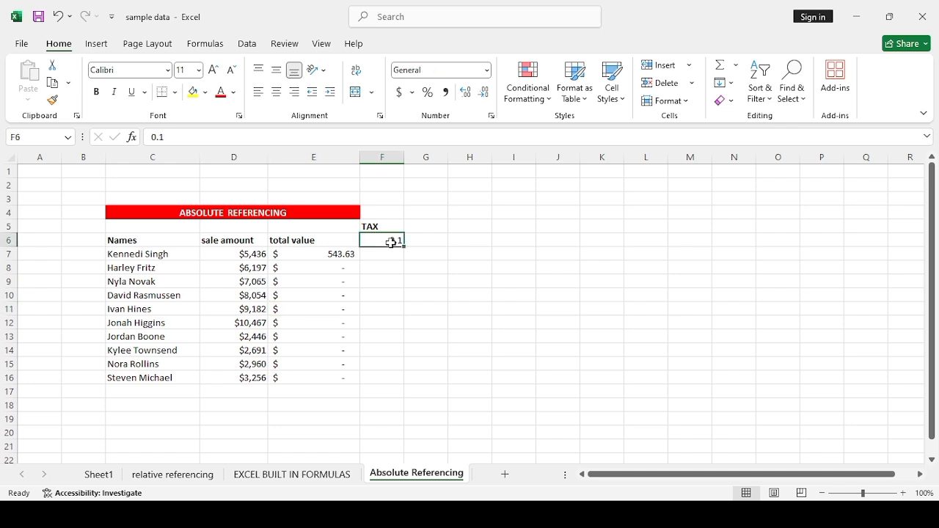
double_click(345, 257)
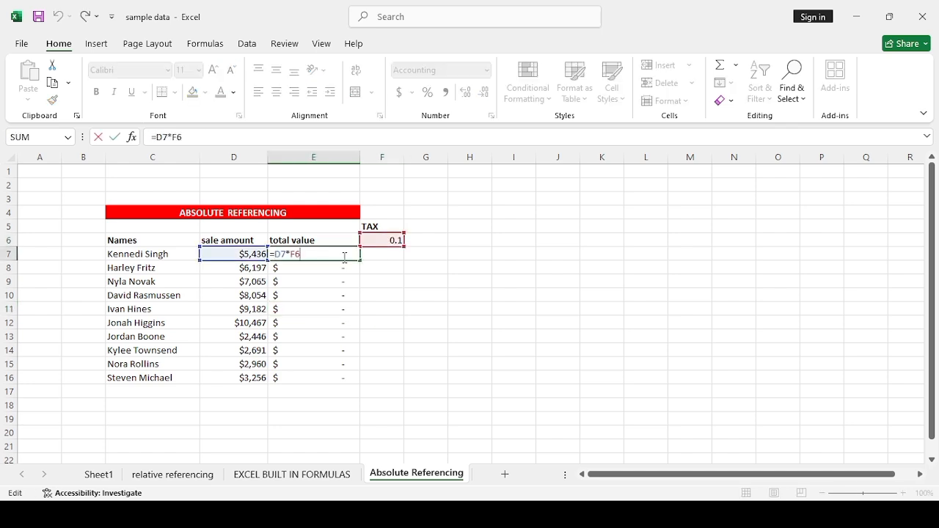
key(F4)
key(Return)
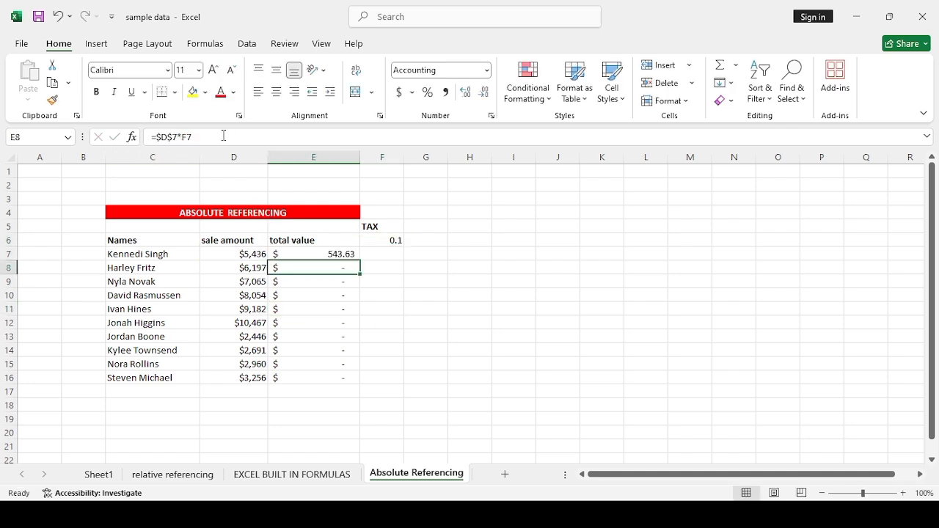
- Fill the absolute-reference formula from E7 down through E16
click(348, 256)
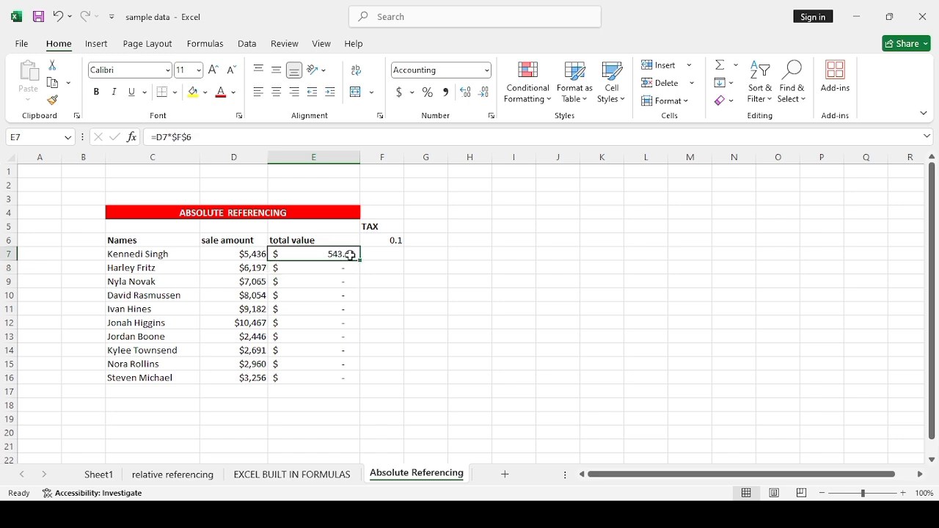
drag(360, 260, 365, 381)
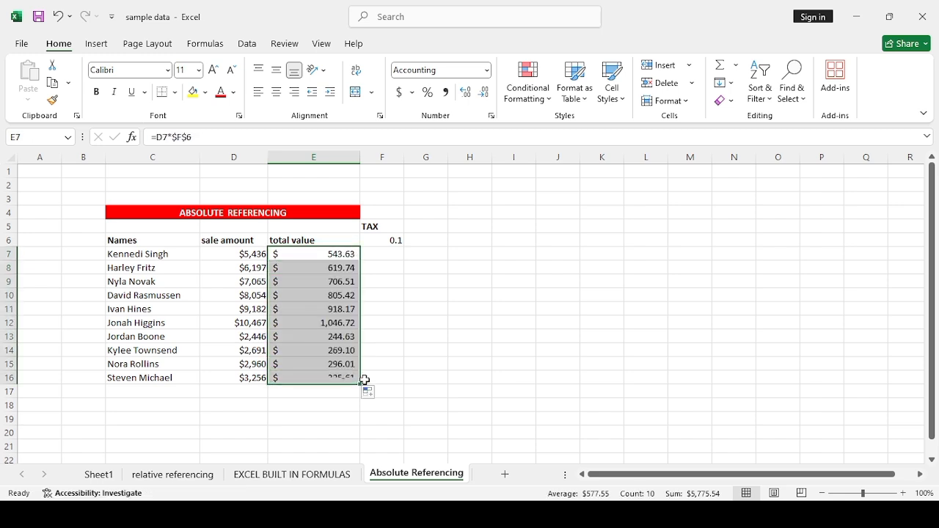
click(395, 334)
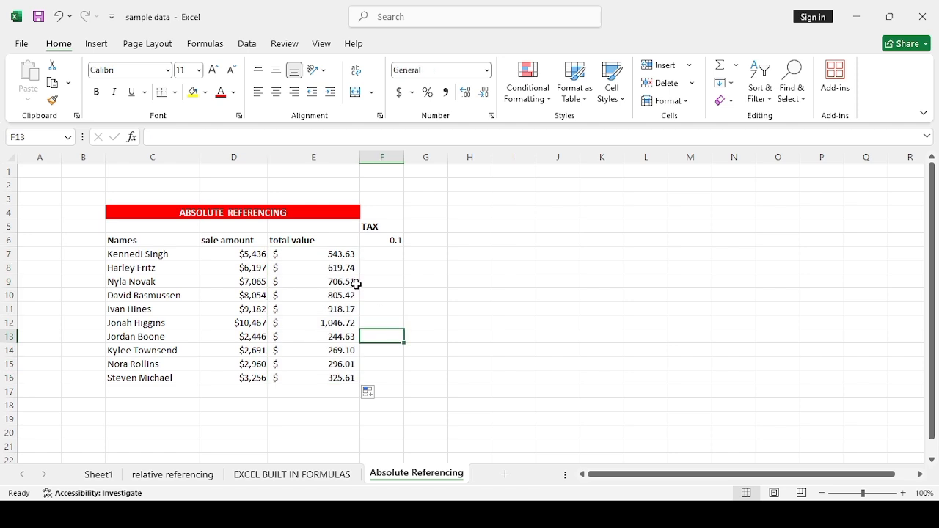
- Clear the copied total values from E8:E17, keeping the formula in E7
click(336, 254)
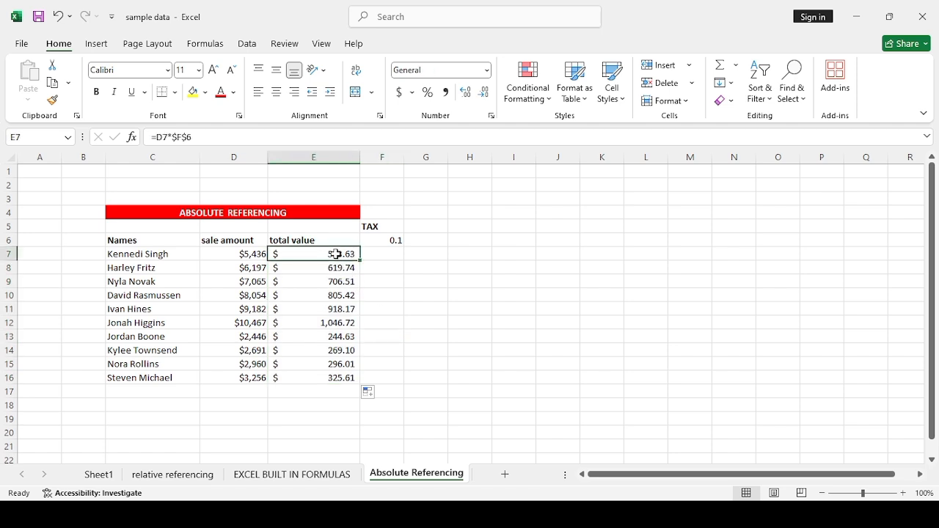
drag(333, 268, 332, 389)
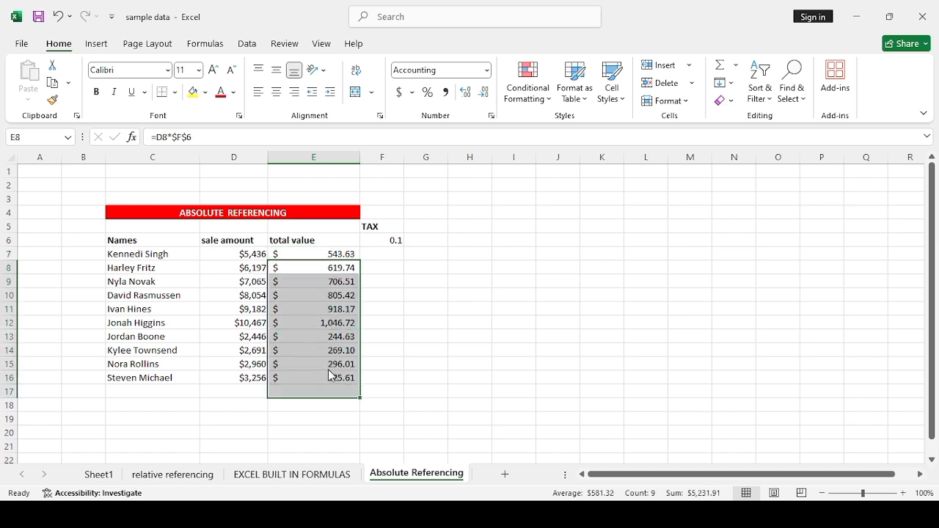
key(Delete)
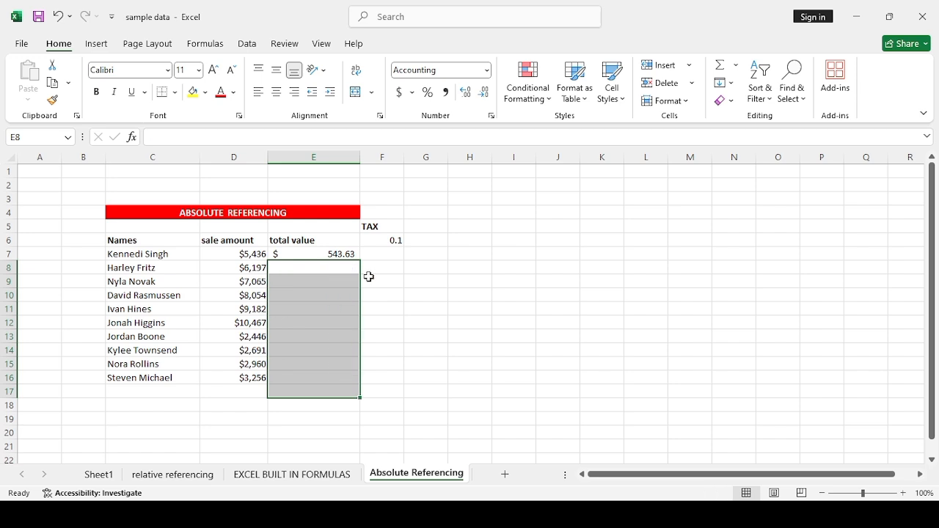
- Review the E7 formula and tax cell F6, and copy the formula down again to rows 8 through 16
click(336, 267)
click(331, 256)
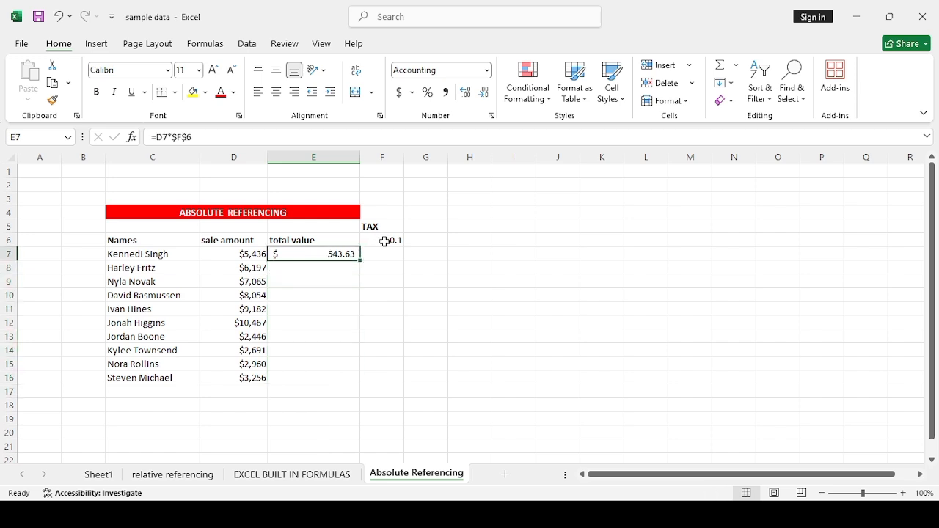
click(384, 242)
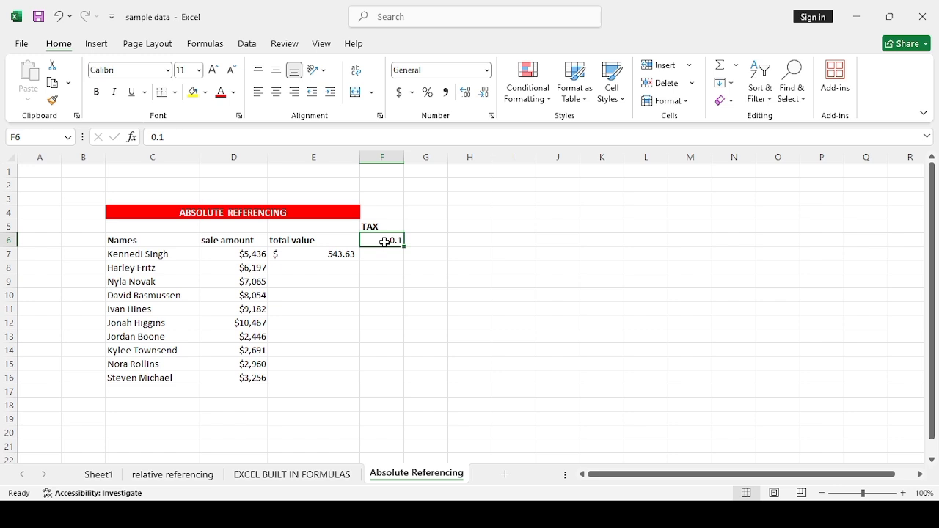
click(327, 256)
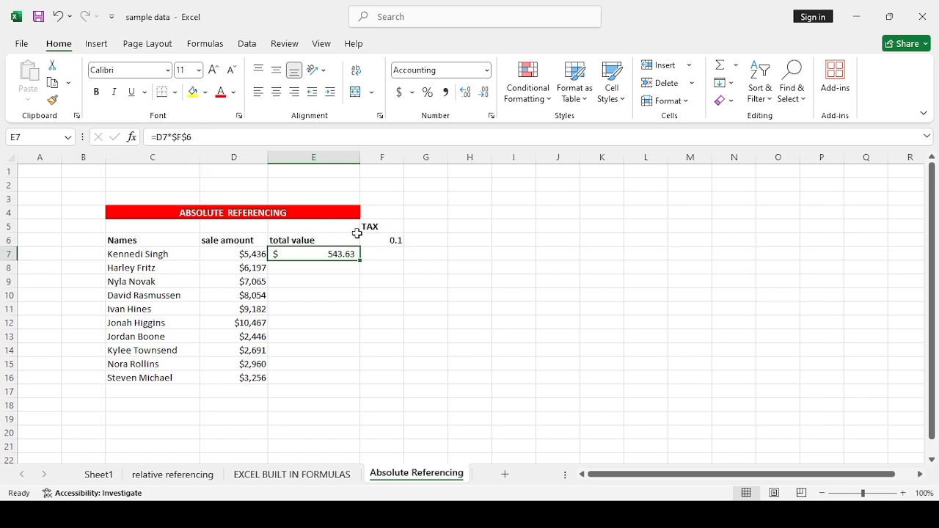
click(378, 281)
click(346, 259)
drag(360, 261, 363, 381)
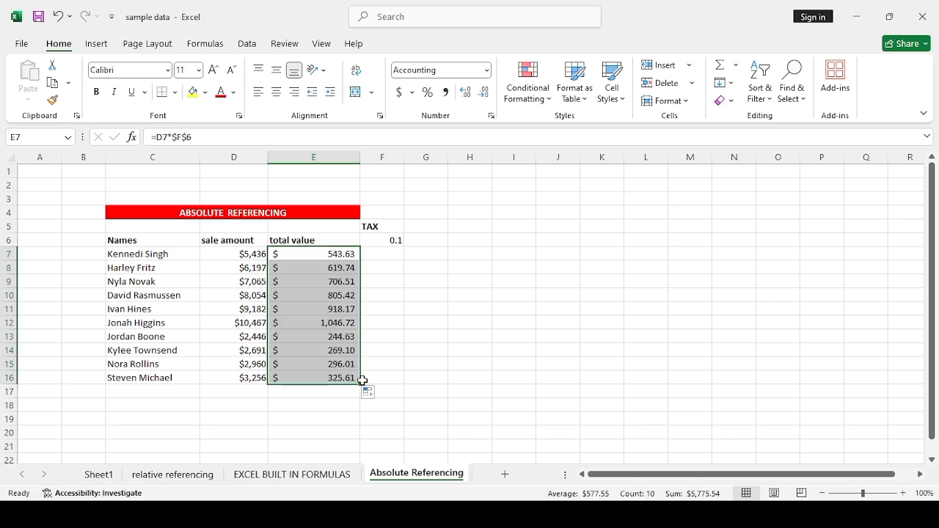
- Examine the total value formulas in E8, E9 and E15 to compare their sale amount and tax references
click(328, 271)
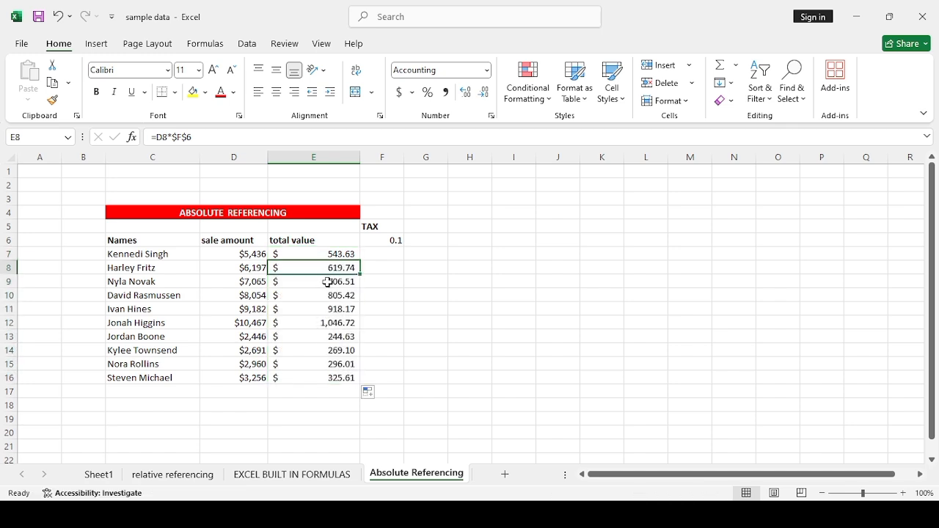
click(329, 284)
double_click(329, 283)
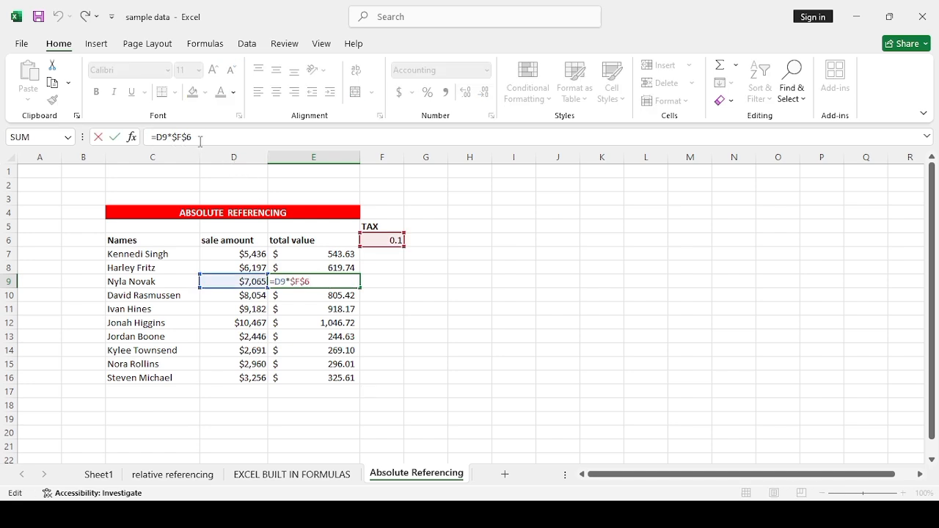
key(ctrl+Return)
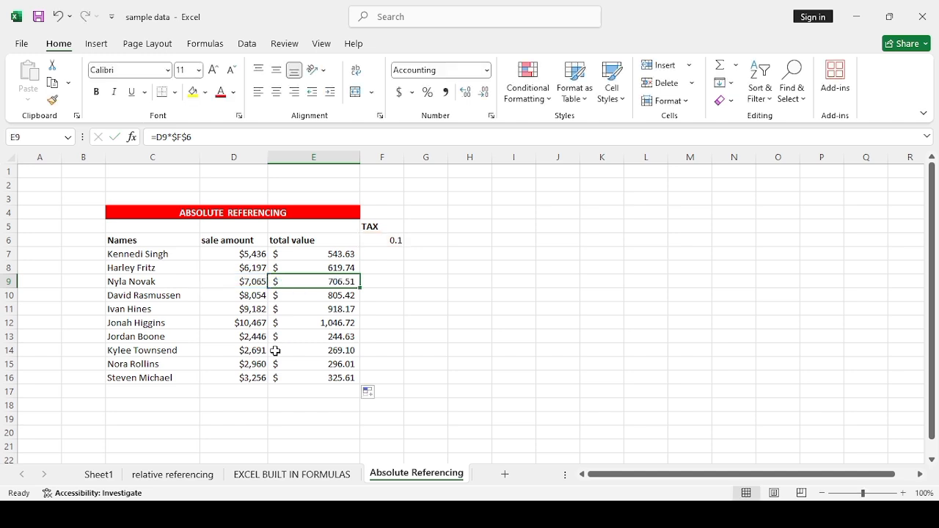
double_click(295, 365)
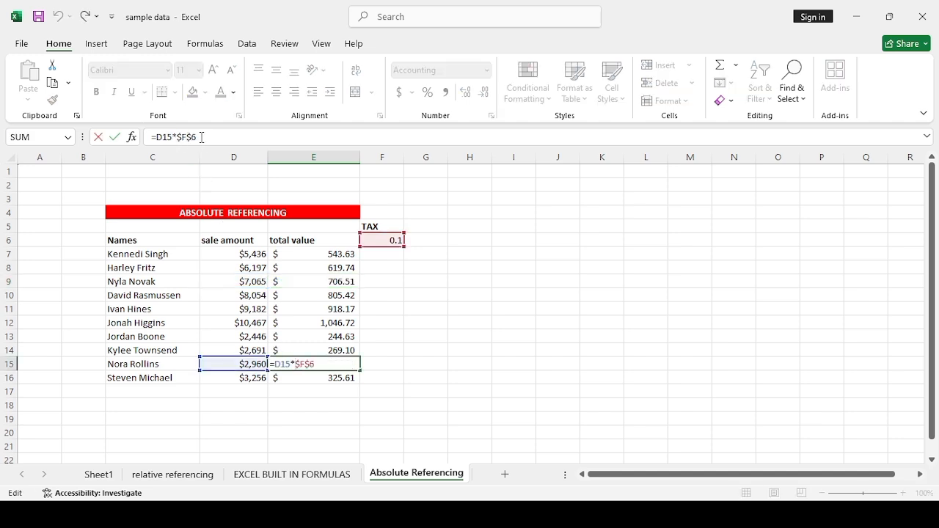
key(ctrl+Return)
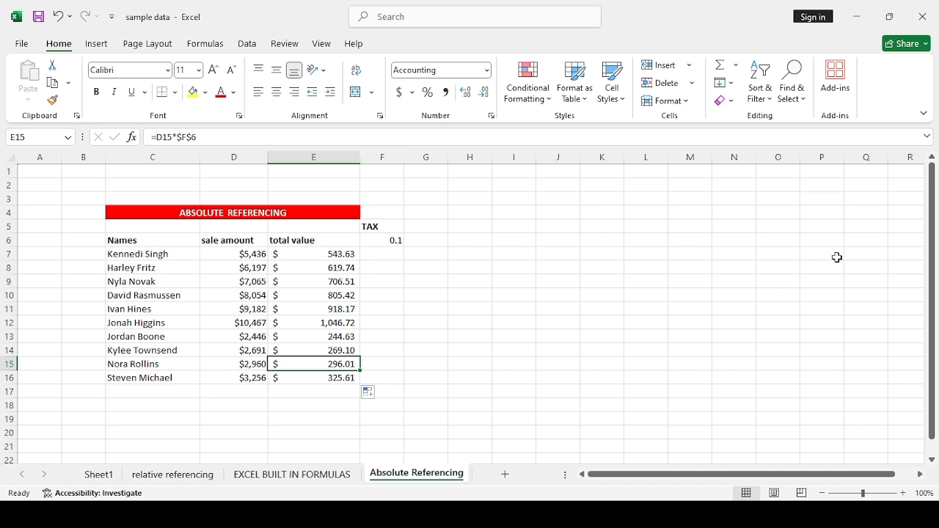
- Enter the sample sale amounts $2960, $6197, $8054 and $9182 across cells C19 to F19 below the table
scroll(937, 307, down, 1)
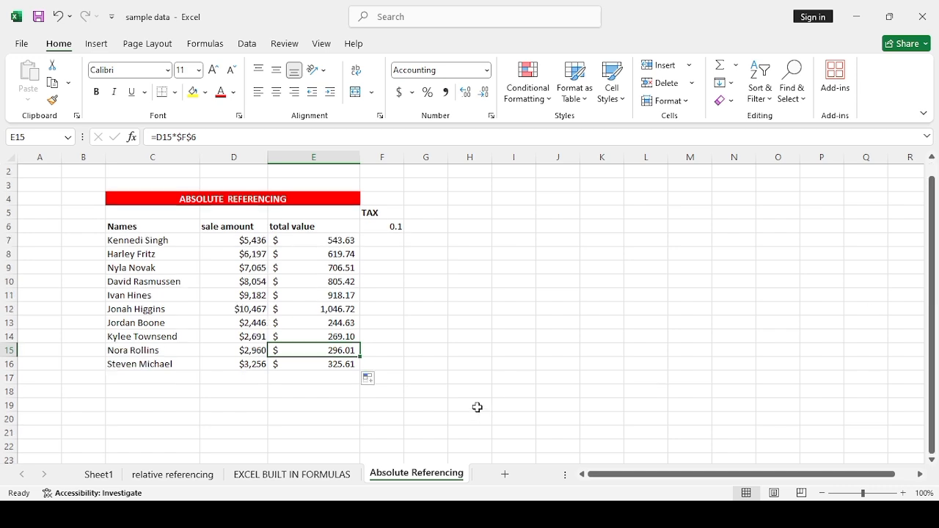
click(160, 405)
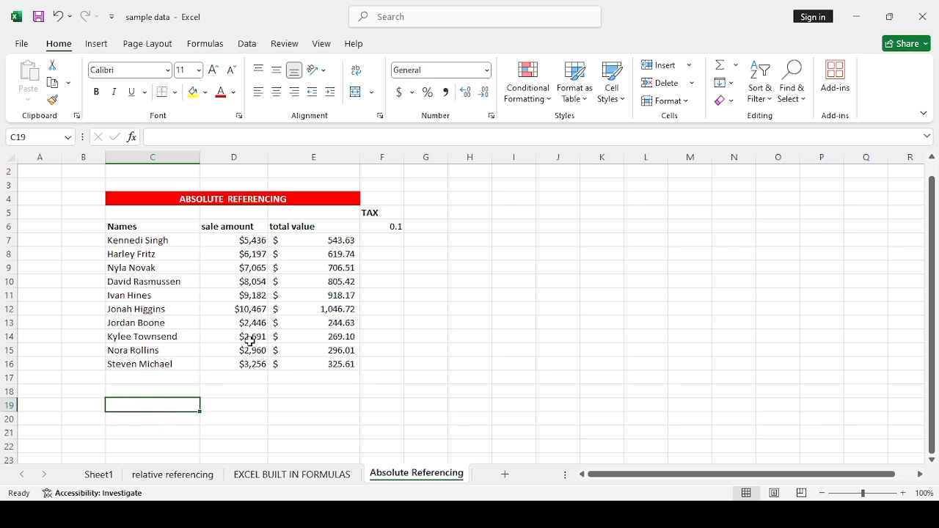
text($2960)
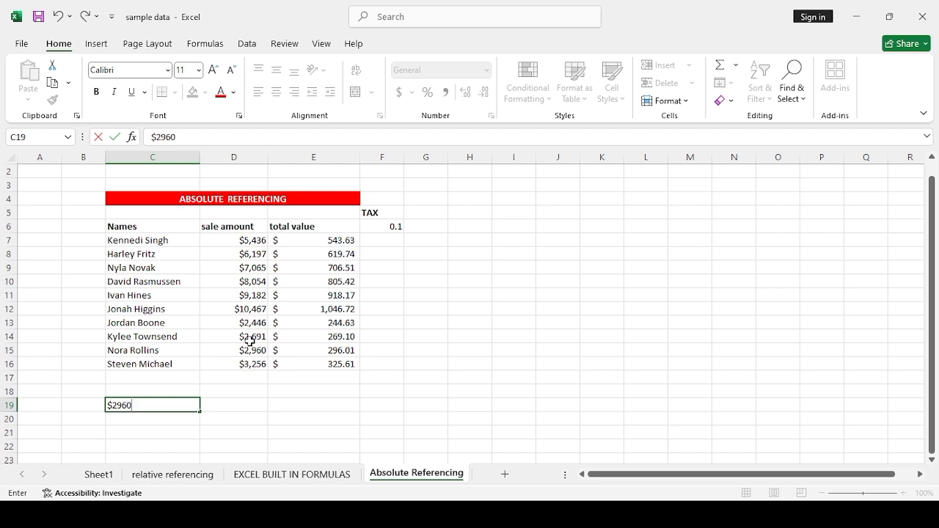
key(Tab)
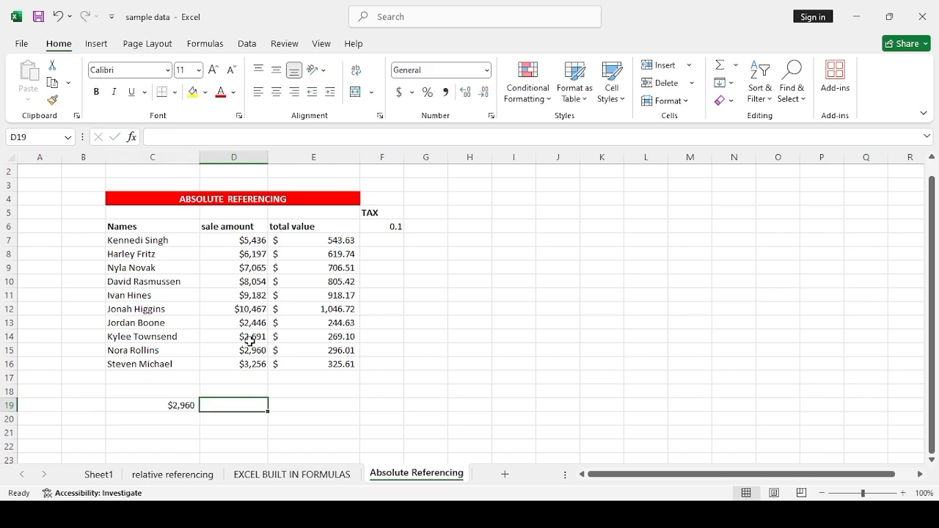
text($6)
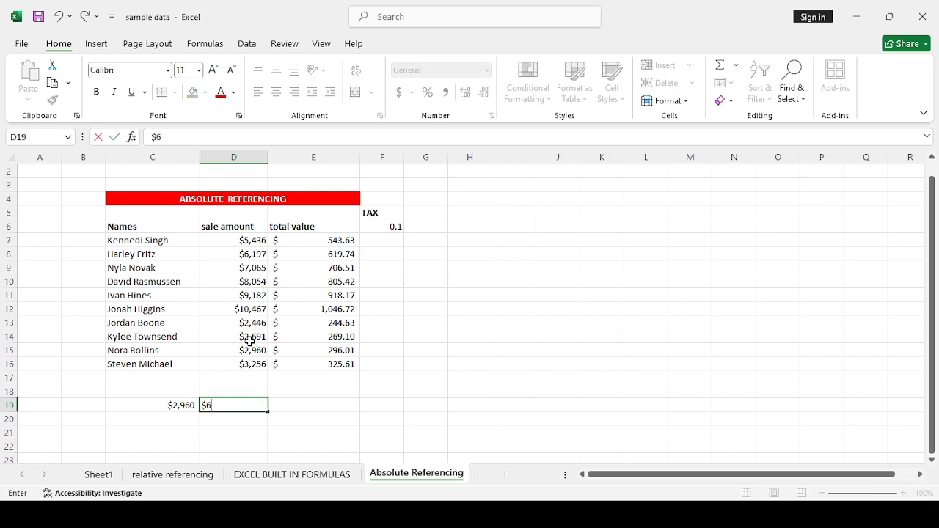
text(197)
key(Tab)
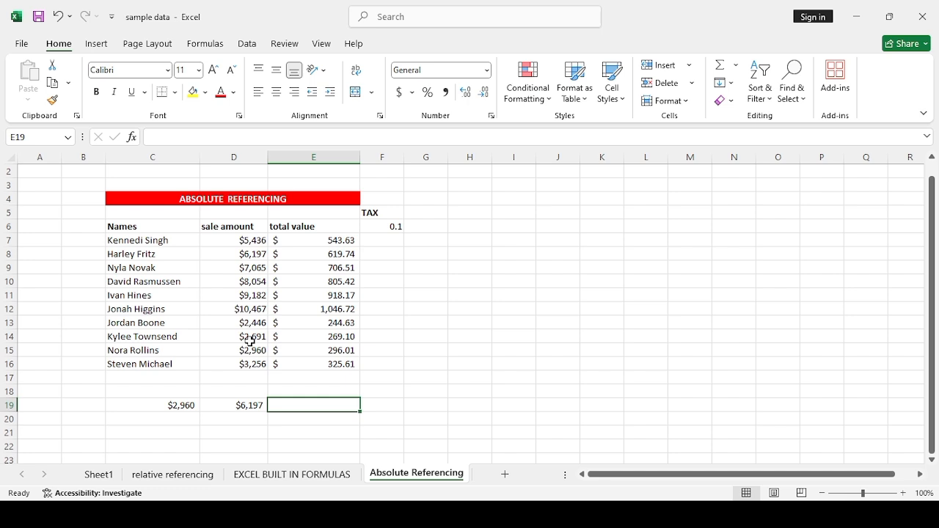
text($8054)
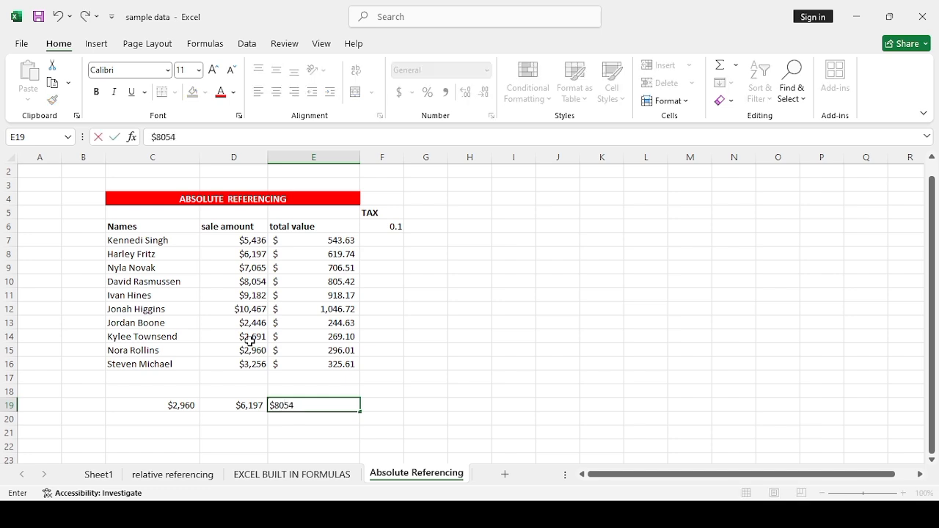
key(Return)
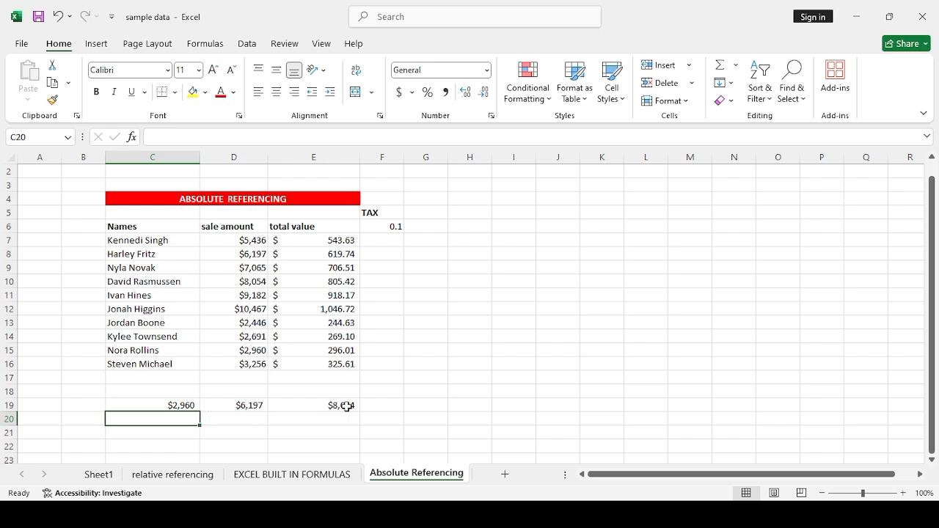
click(377, 407)
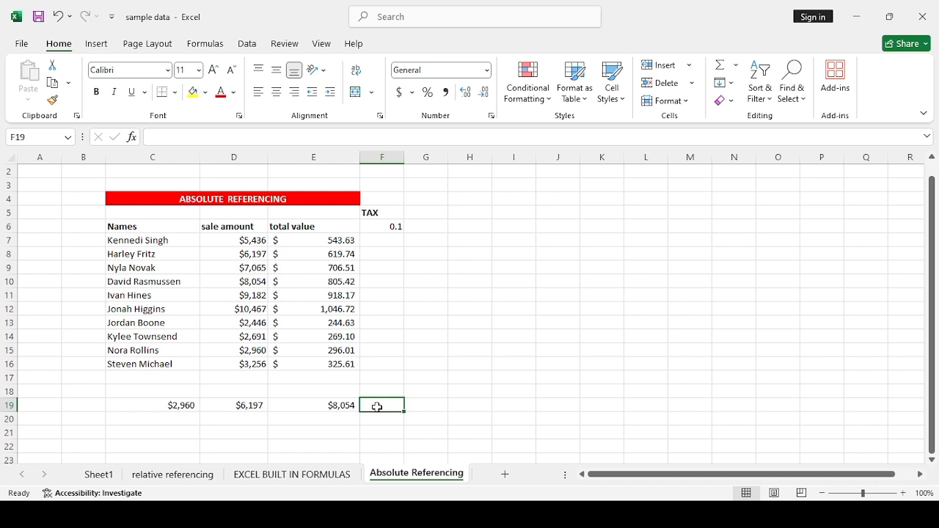
text($9,18)
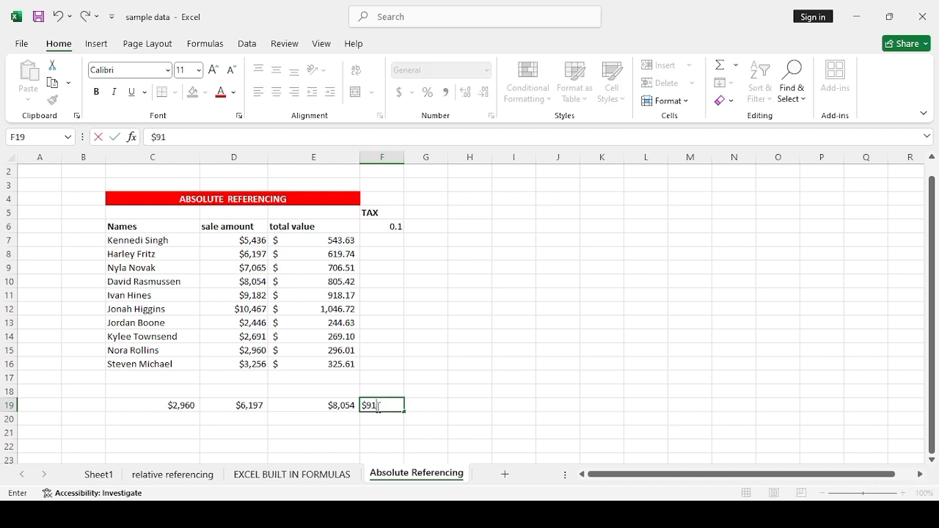
text(2)
key(Return)
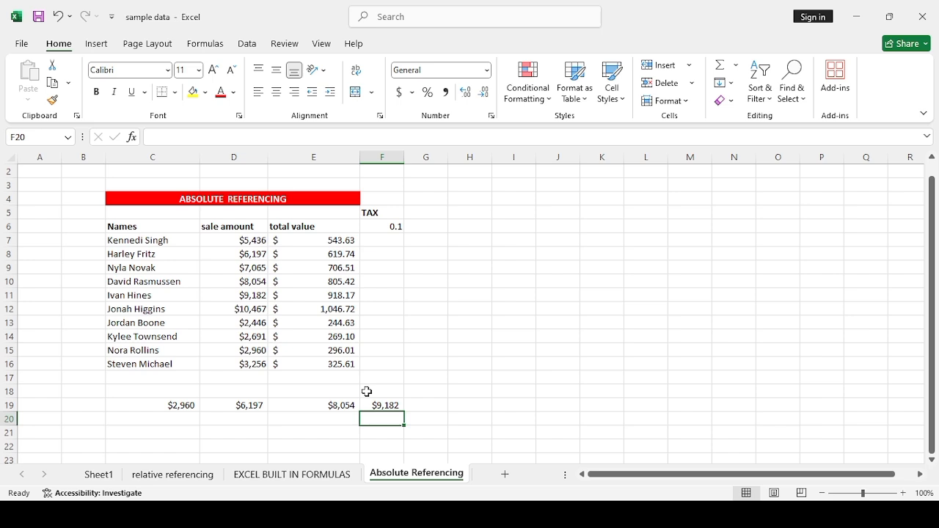
- Enter the formula =C19*$F$6 in C20 to multiply the first sale amount by the locked tax cell
click(188, 415)
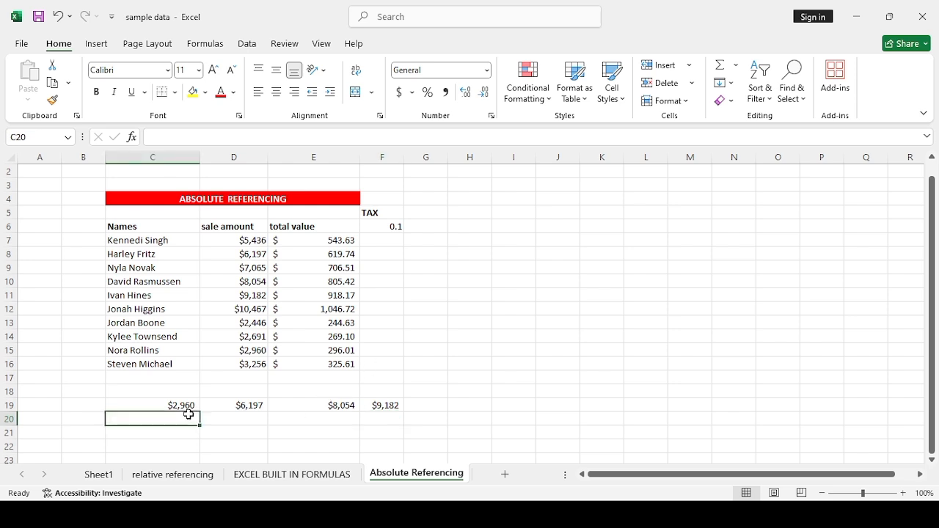
text(=)
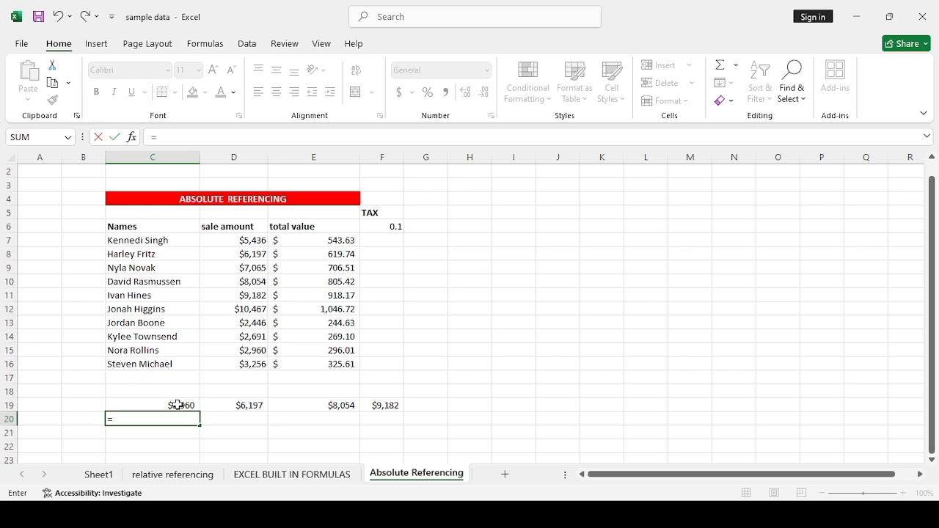
click(178, 405)
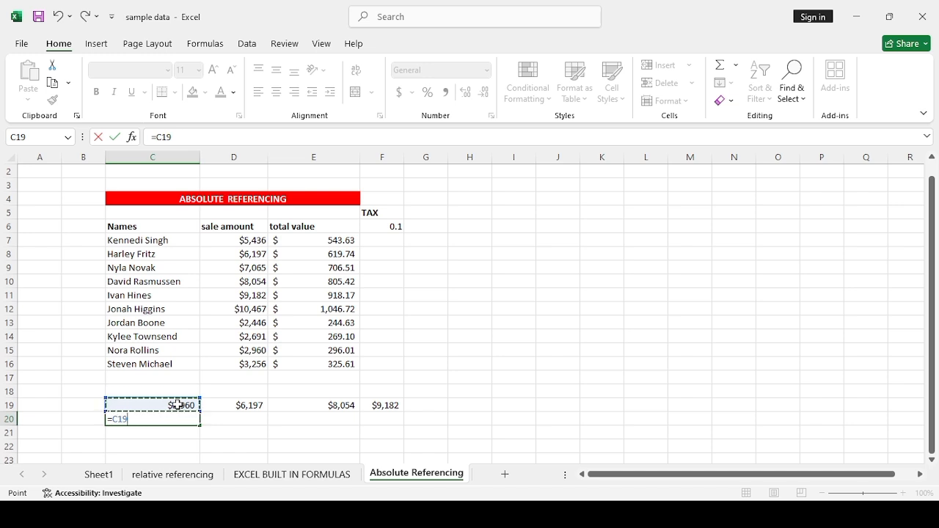
text(*)
text($F)
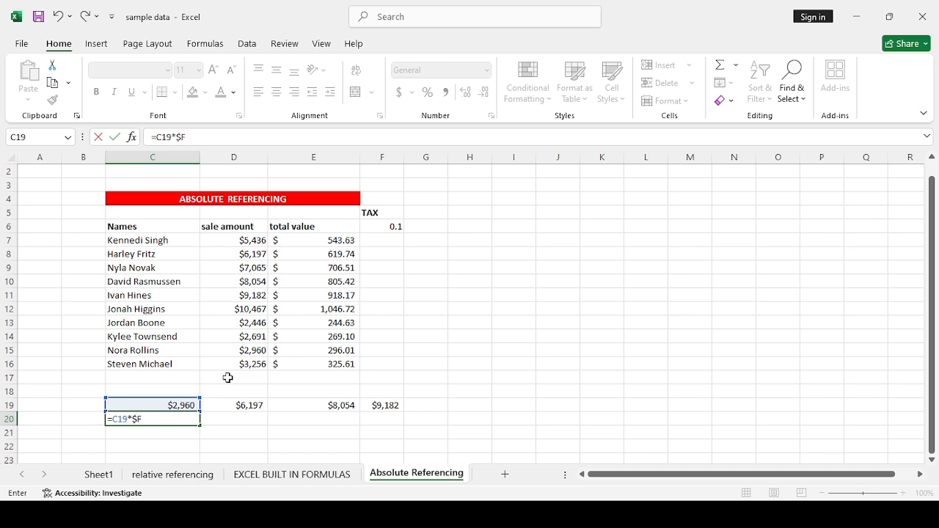
text($6)
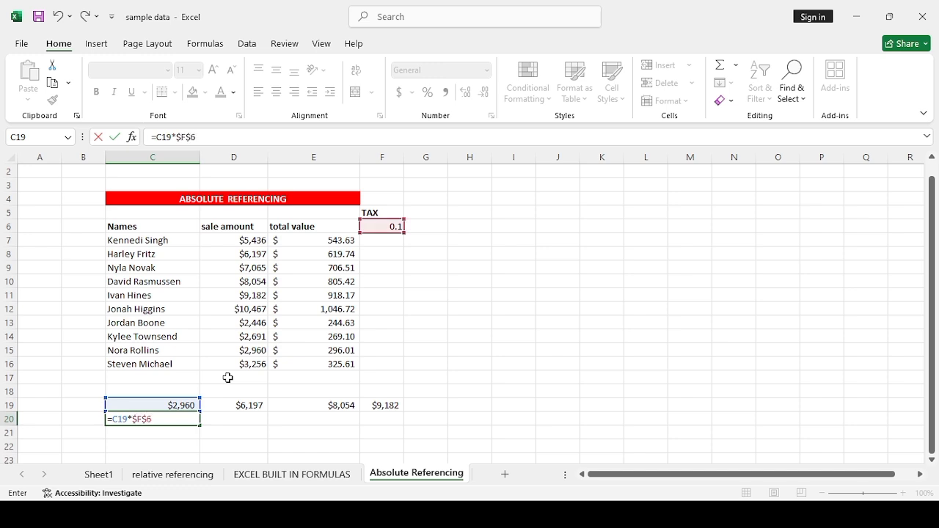
key(Return)
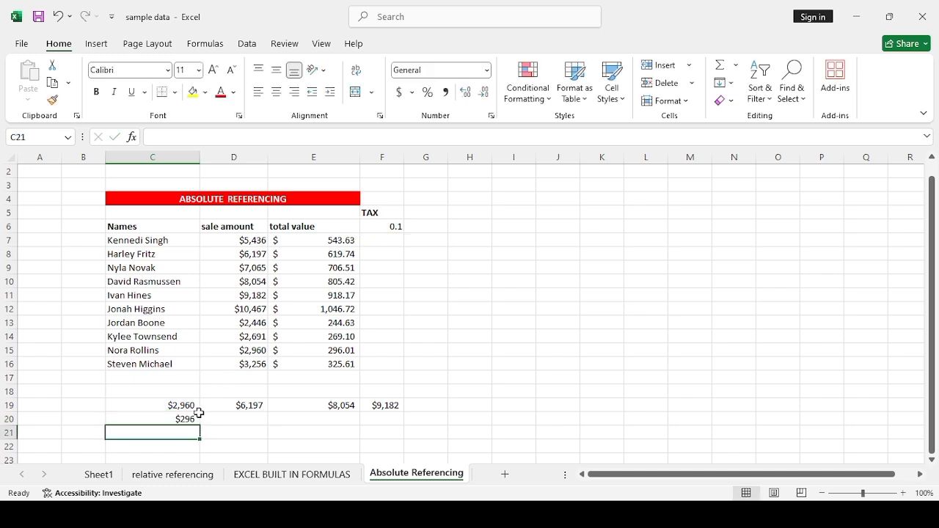
- Label the formula row by entering VALUES in B20
click(92, 416)
text(VALUES)
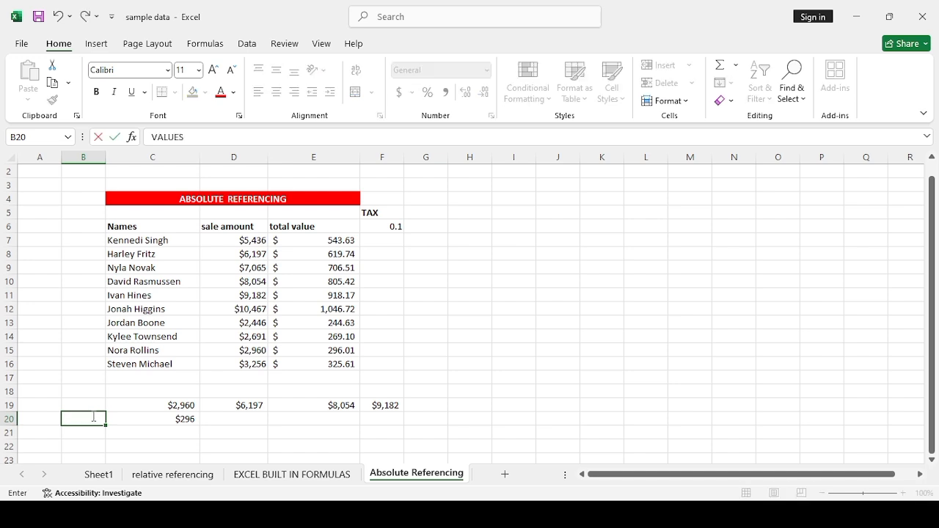
key(Tab)
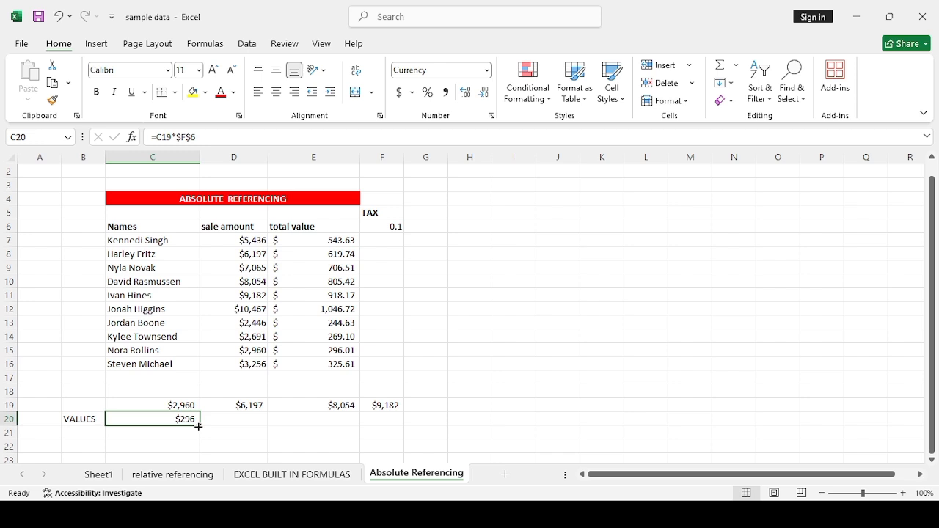
- Fill the C20 formula across to F20 and check the references in the copied formulas in D20, E20 and F20
drag(198, 427, 389, 425)
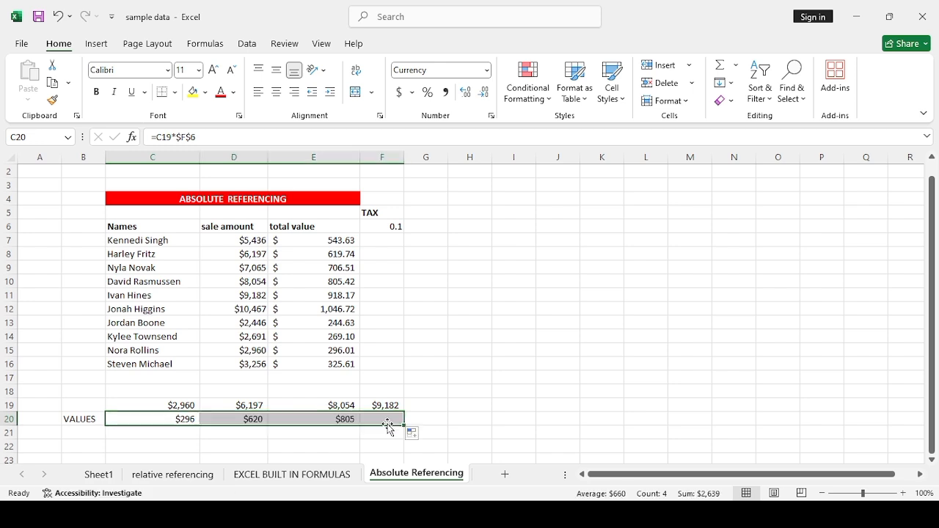
click(228, 422)
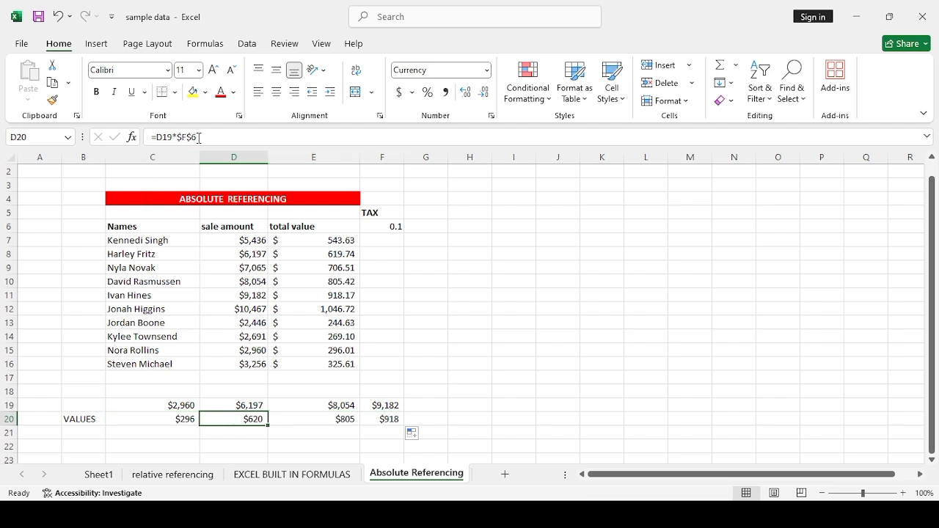
click(347, 422)
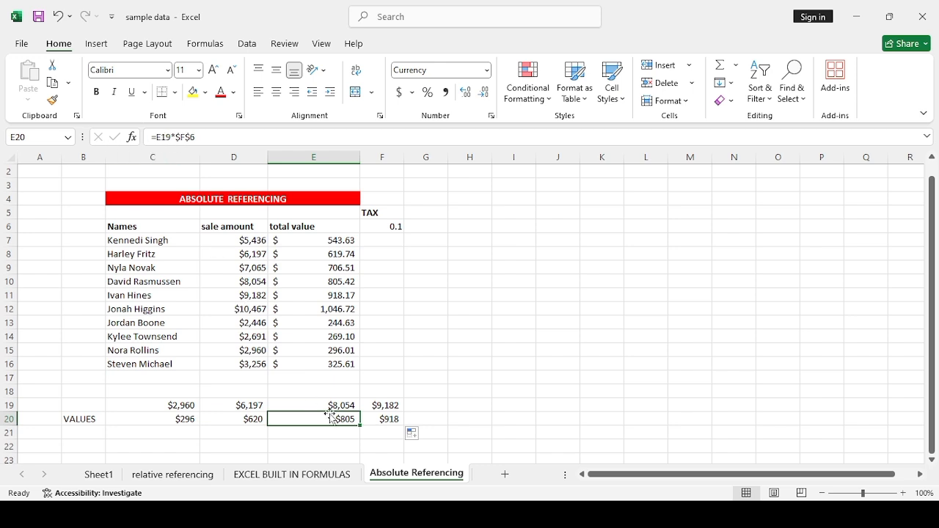
click(397, 418)
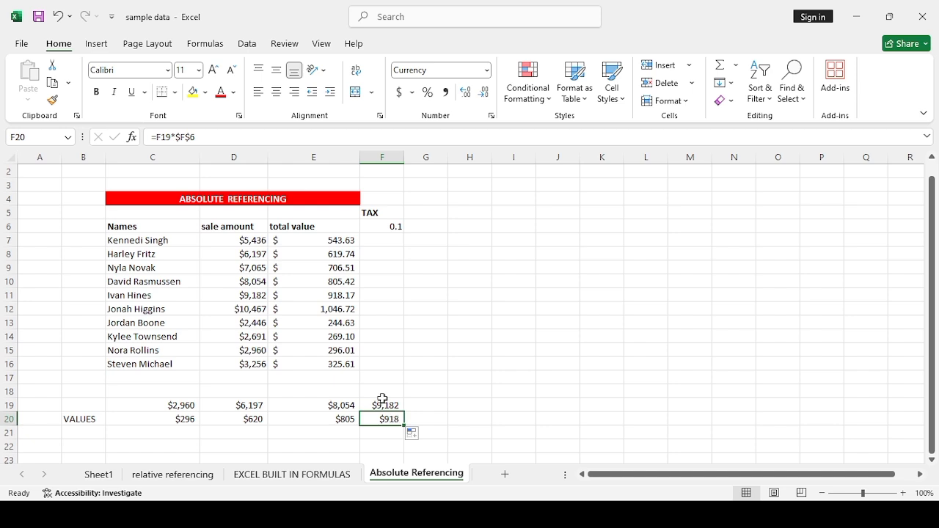
- Make the calculated values in C20:F20 bold
click(408, 310)
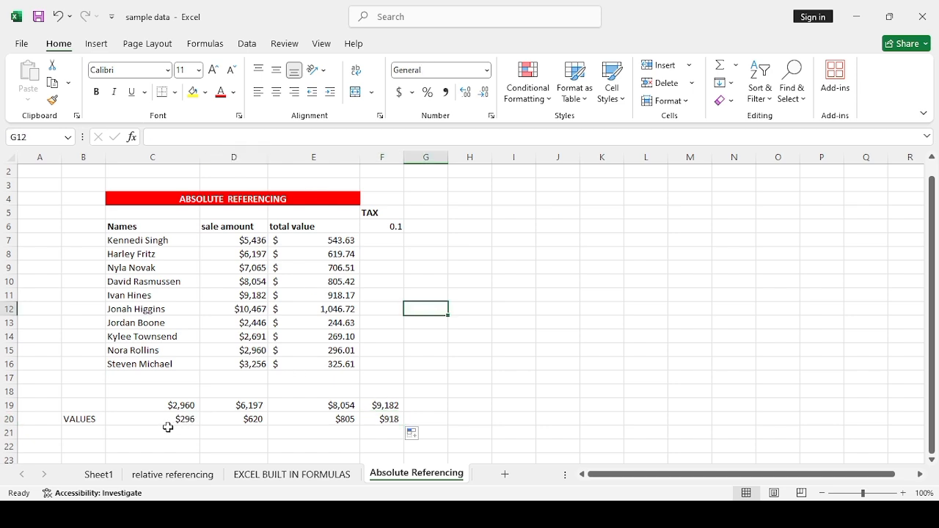
drag(168, 425, 396, 421)
key(ctrl+b)
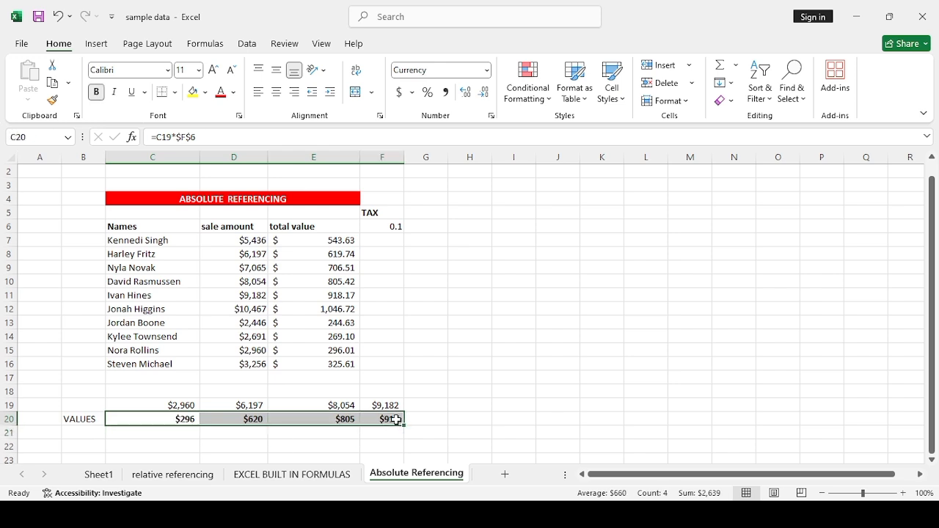